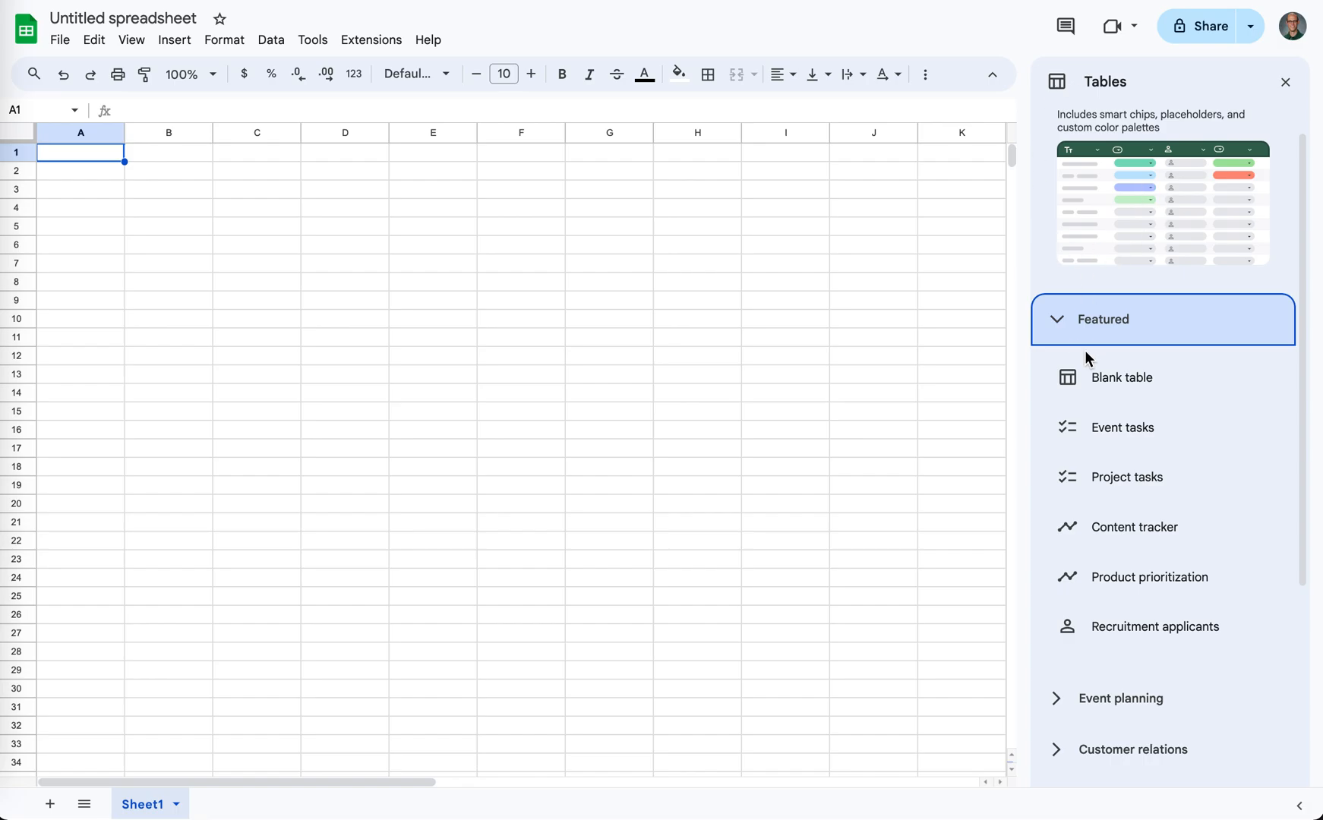
- Preview the Event tasks and Content tracker templates among the featured prebuilt tables
{"action": "left_click", "coordinate": [1059, 328]}
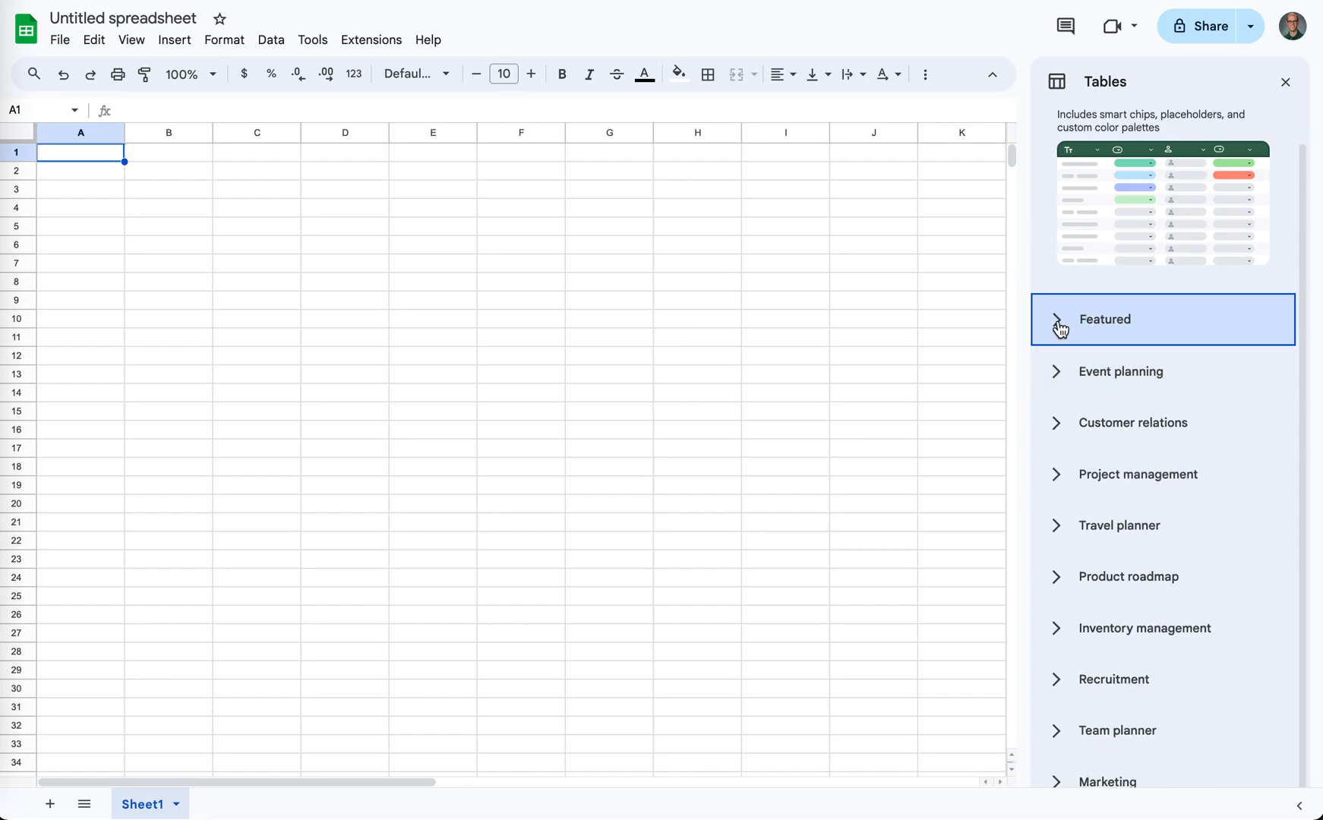
{"action": "left_click", "coordinate": [1061, 329]}
{"action": "mouse_move", "coordinate": [1097, 425]}
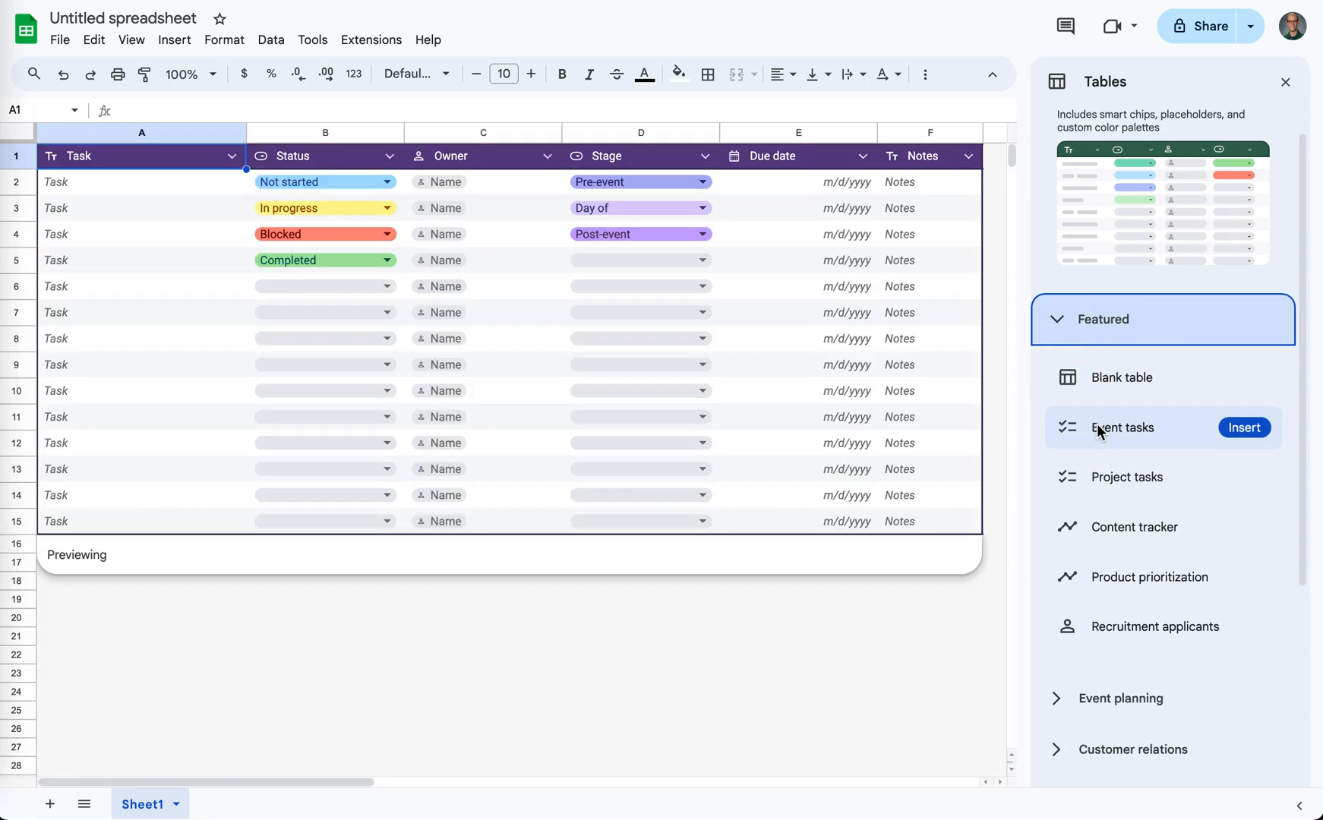
{"action": "mouse_move", "coordinate": [1098, 523]}
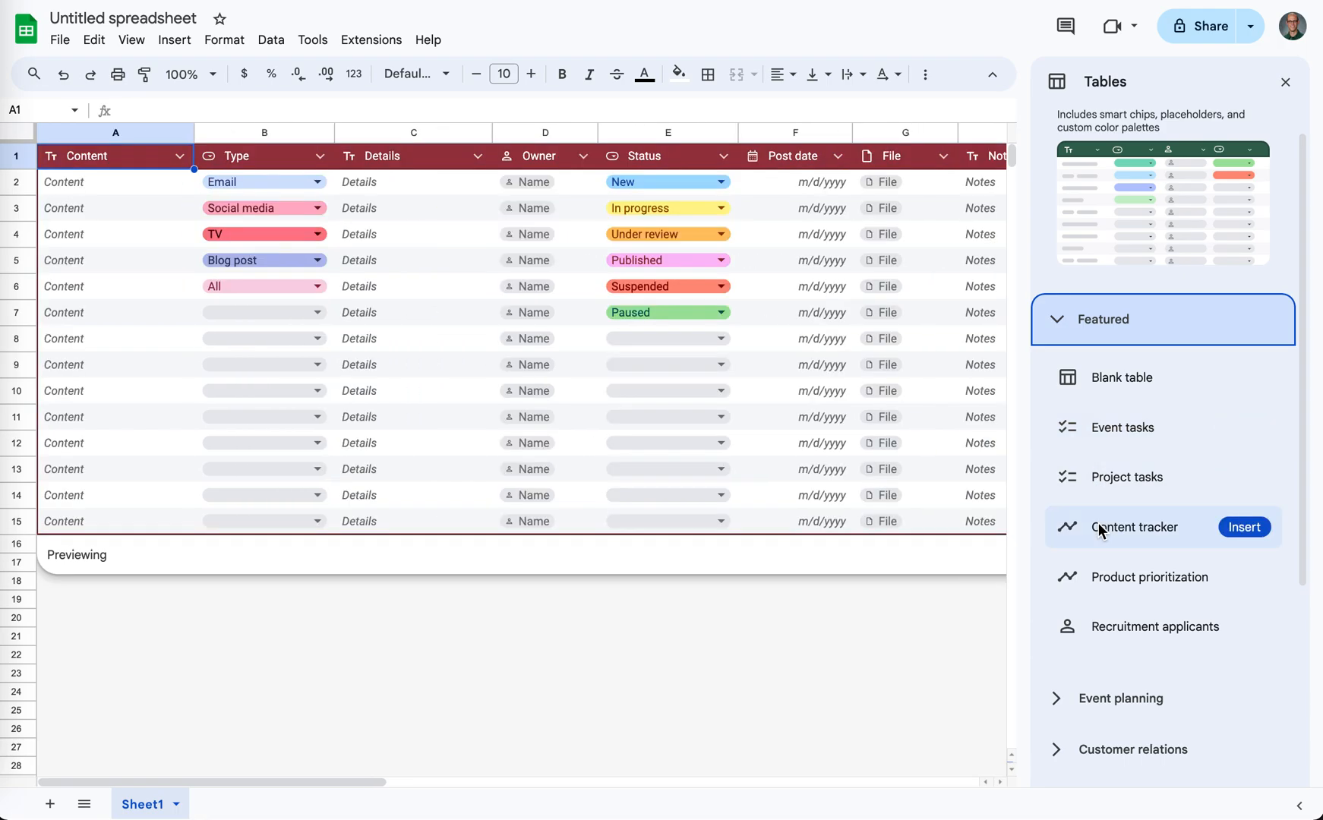
{"action": "mouse_move", "coordinate": [1110, 392]}
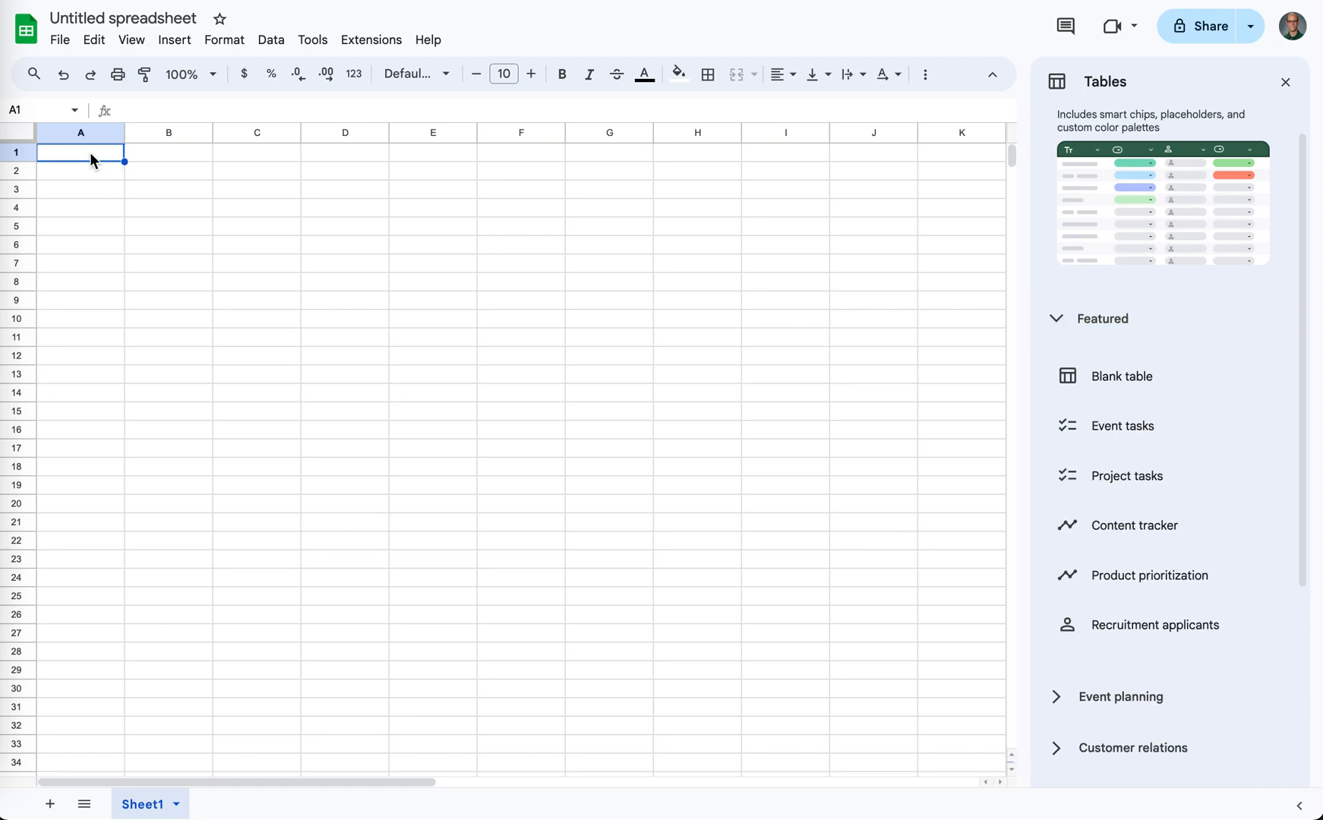
- Close the prebuilt tables list and enter the title TABLE 1 in cell A1
{"action": "left_click", "coordinate": [1285, 82]}
{"action": "type", "text": "TABLE 1"}
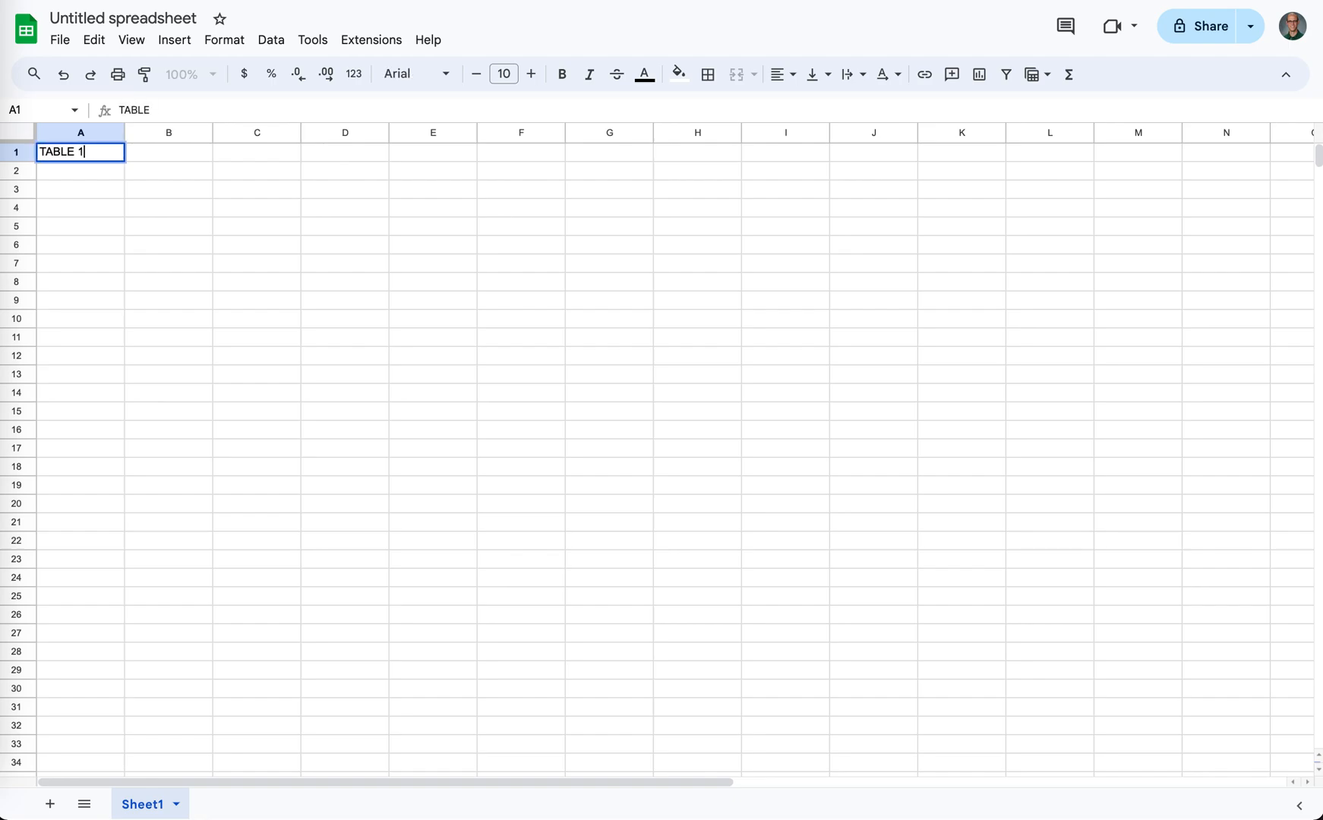
- Enter the column headings Time, Plant and Number Leaves in cells A2 to C2
{"action": "left_click", "coordinate": [85, 178]}
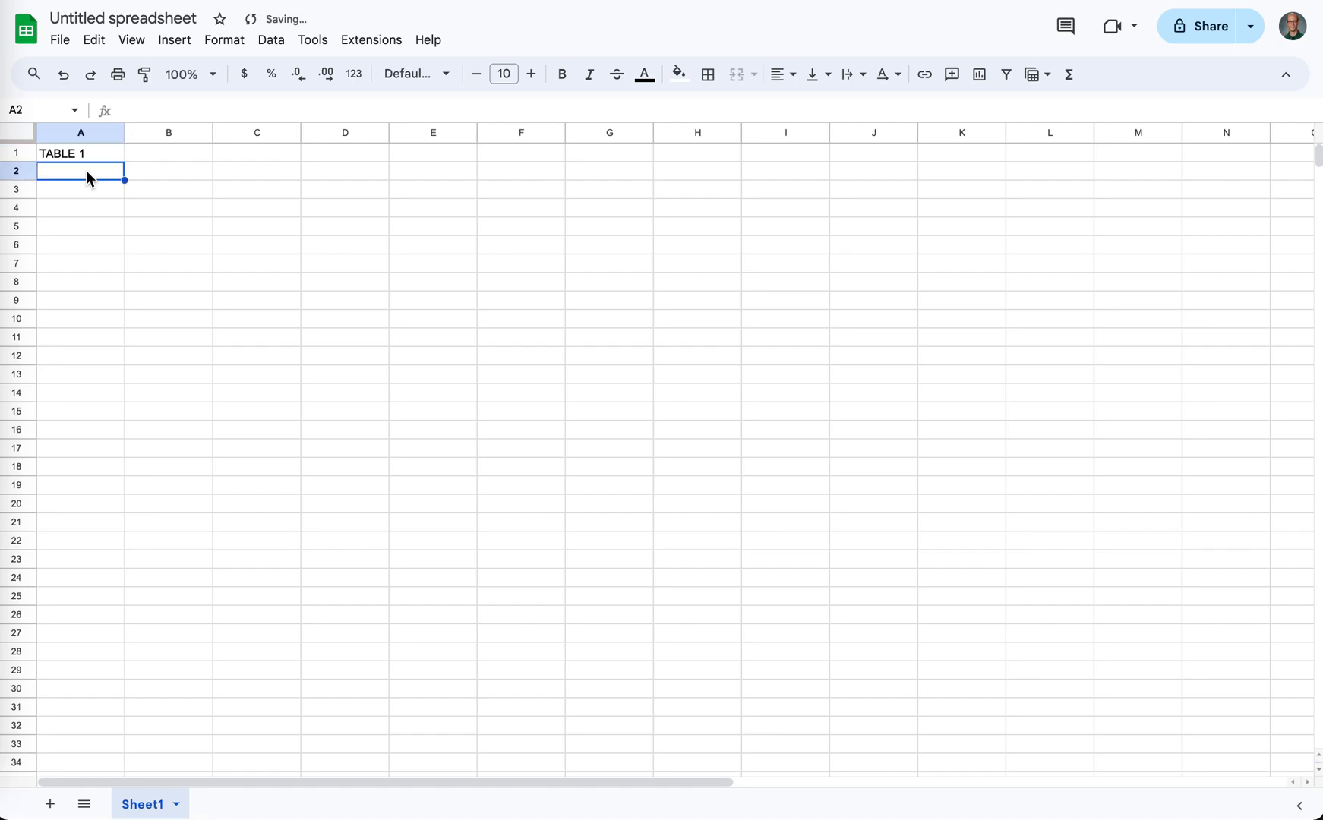
{"action": "type", "text": "Time"}
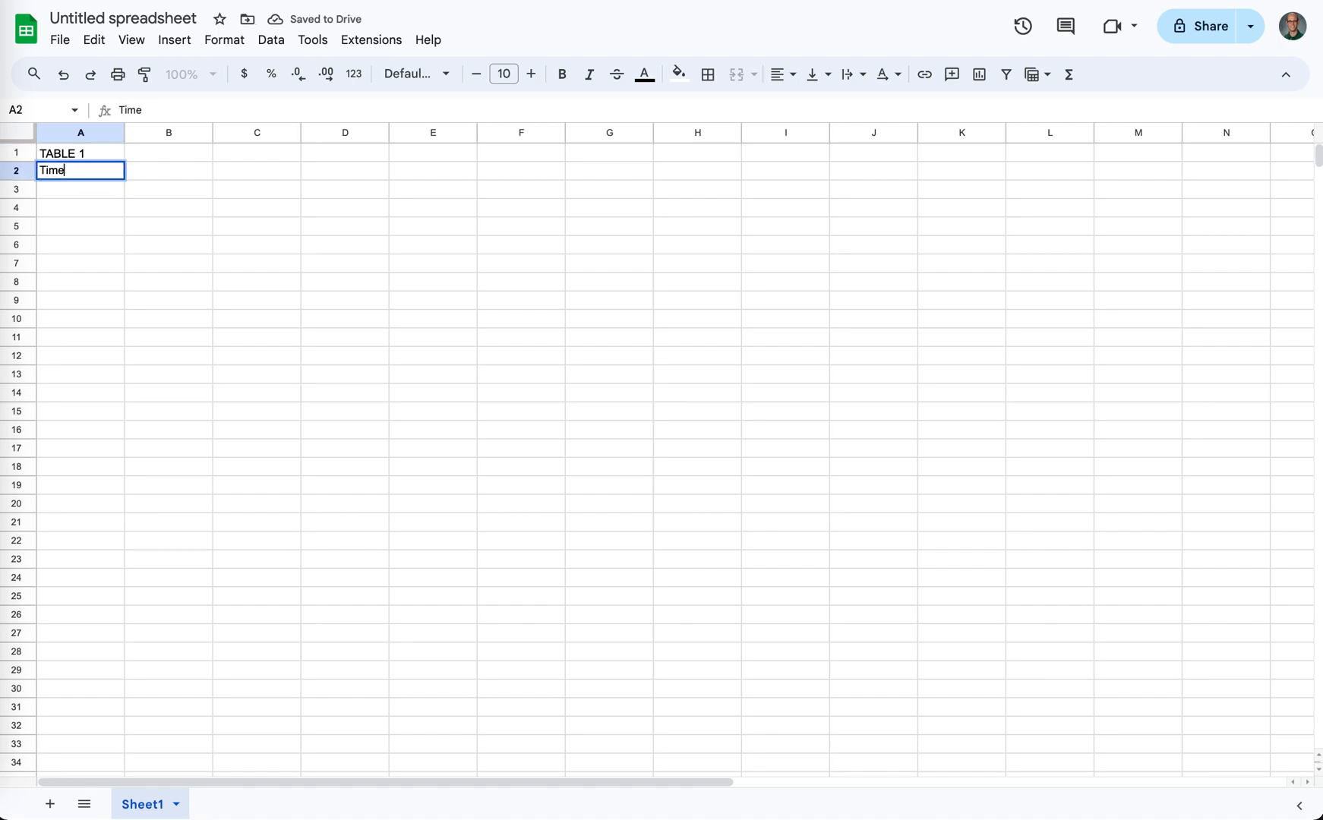
{"action": "key", "text": "Tab"}
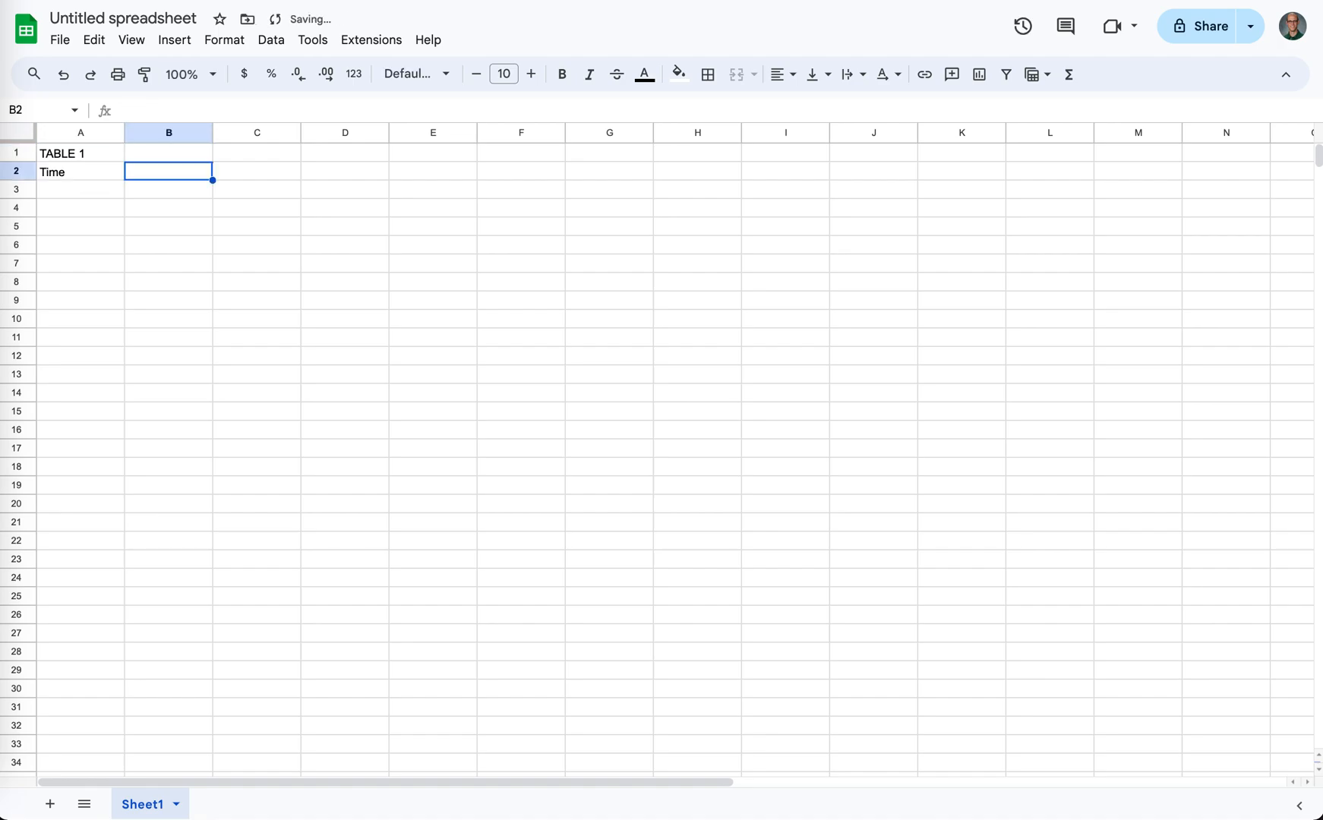
{"action": "type", "text": "Plant"}
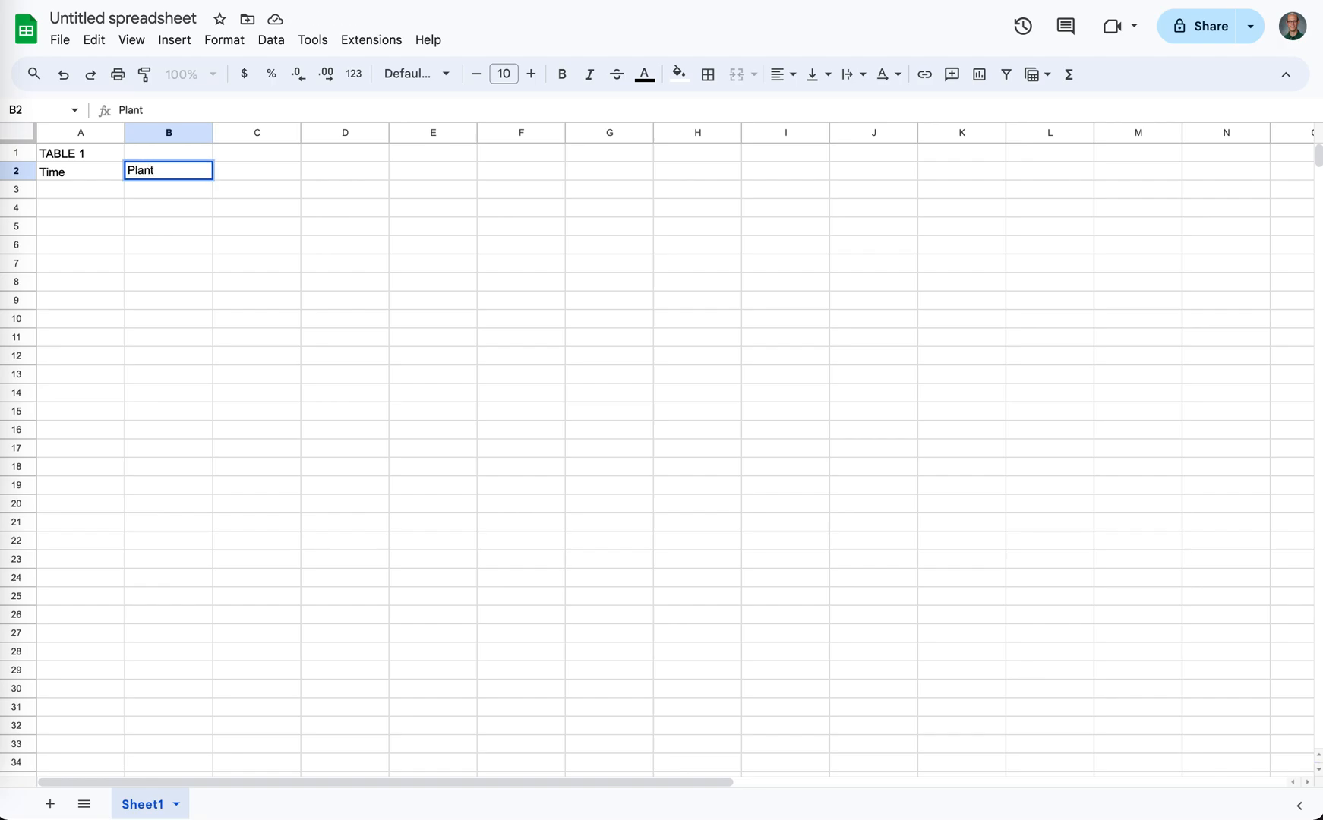
{"action": "key", "text": "Tab"}
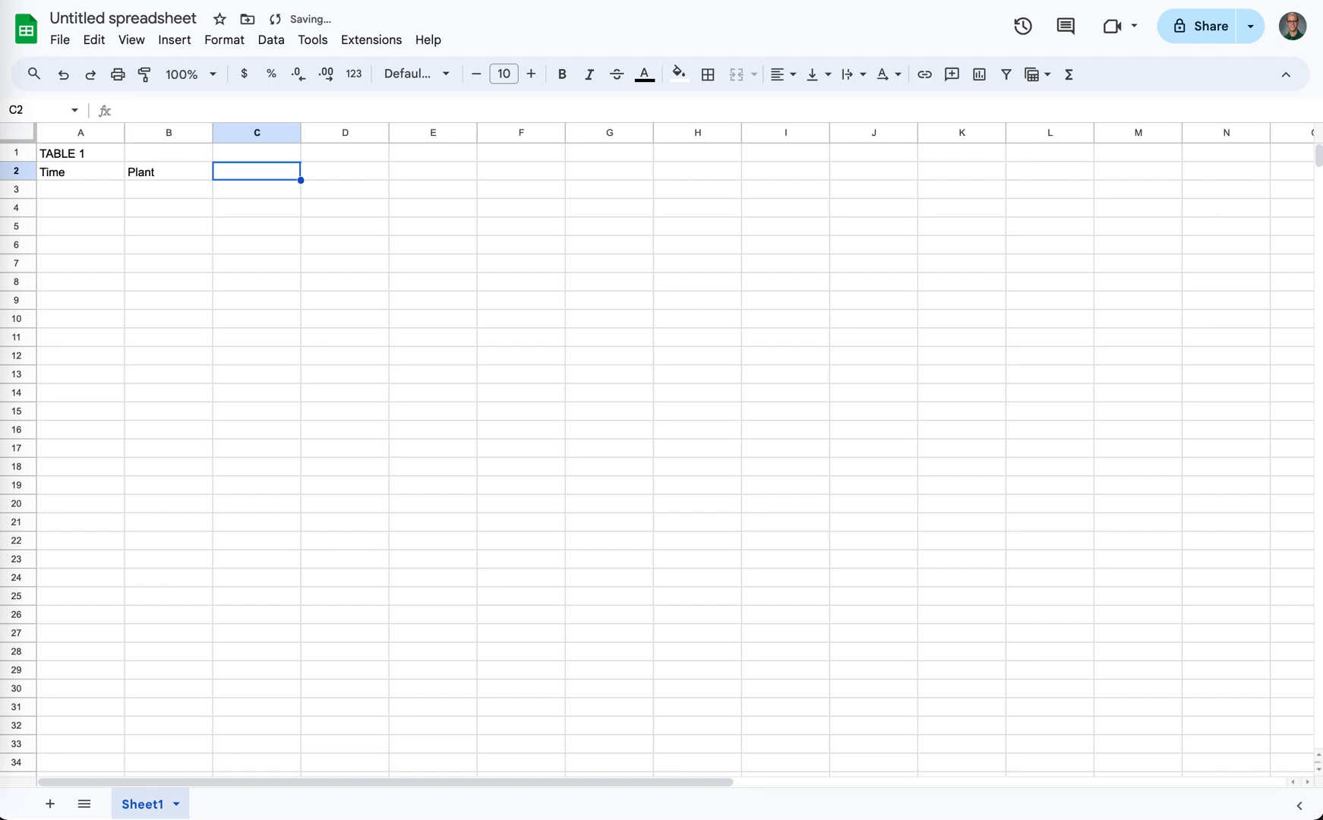
{"action": "type", "text": "Numb"}
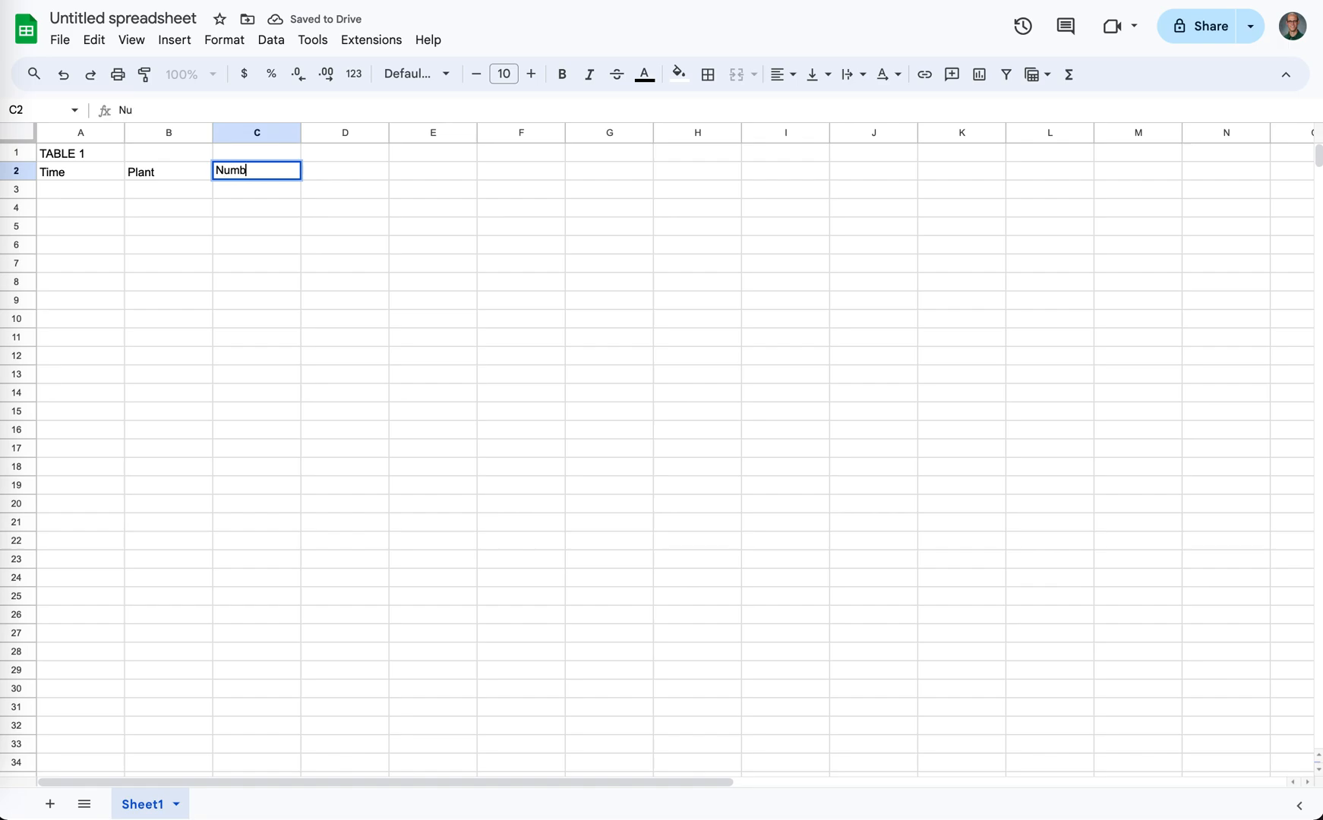
{"action": "type", "text": "er leaves"}
{"action": "key", "text": "BackSpace"}
{"action": "key", "text": "BackSpace"}
{"action": "key", "text": "BackSpace"}
{"action": "key", "text": "BackSpace"}
{"action": "key", "text": "BackSpace"}
{"action": "key", "text": "BackSpace"}
{"action": "type", "text": "Leaves"}
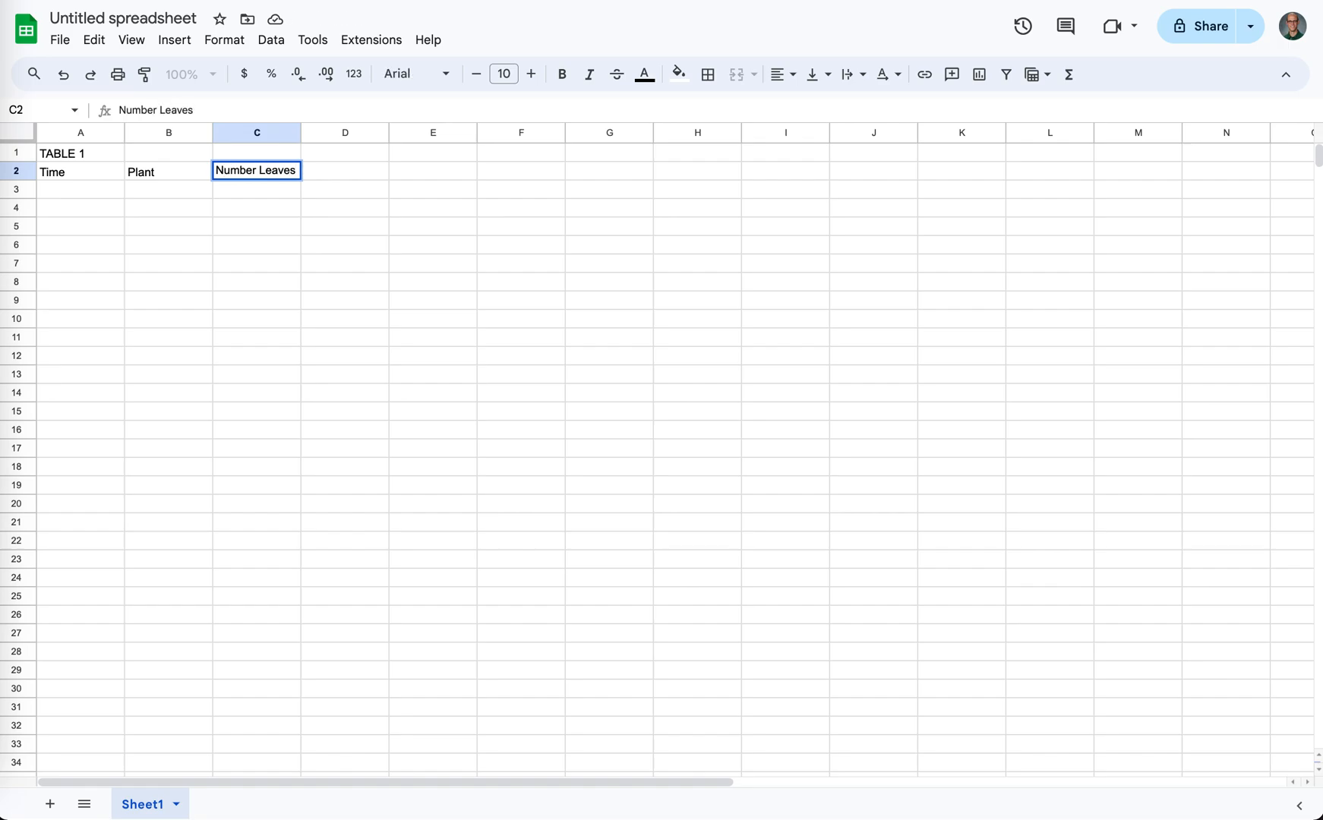
{"action": "key", "text": "Return"}
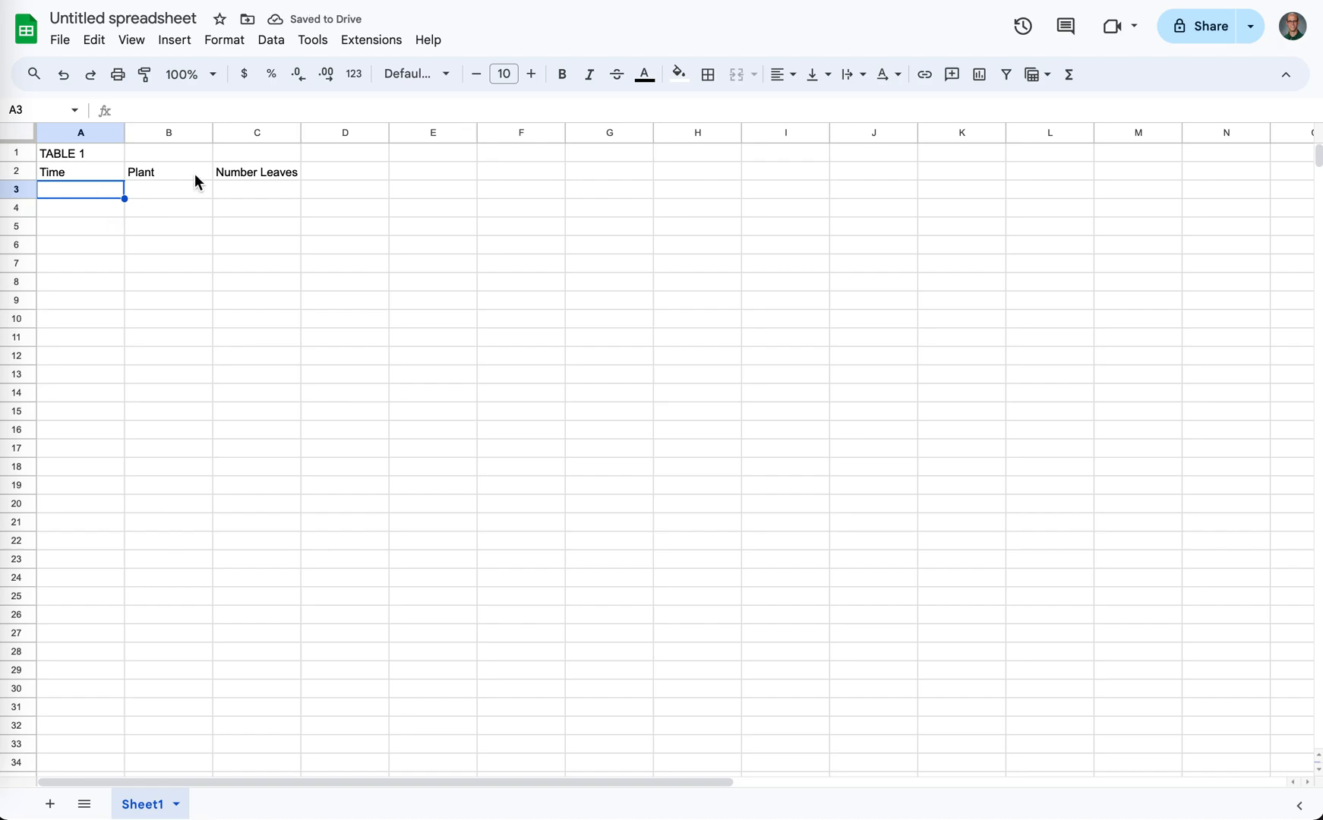
- Try merging the TABLE 1 title across A1:C1 and undo the merge
{"action": "left_click", "coordinate": [92, 154]}
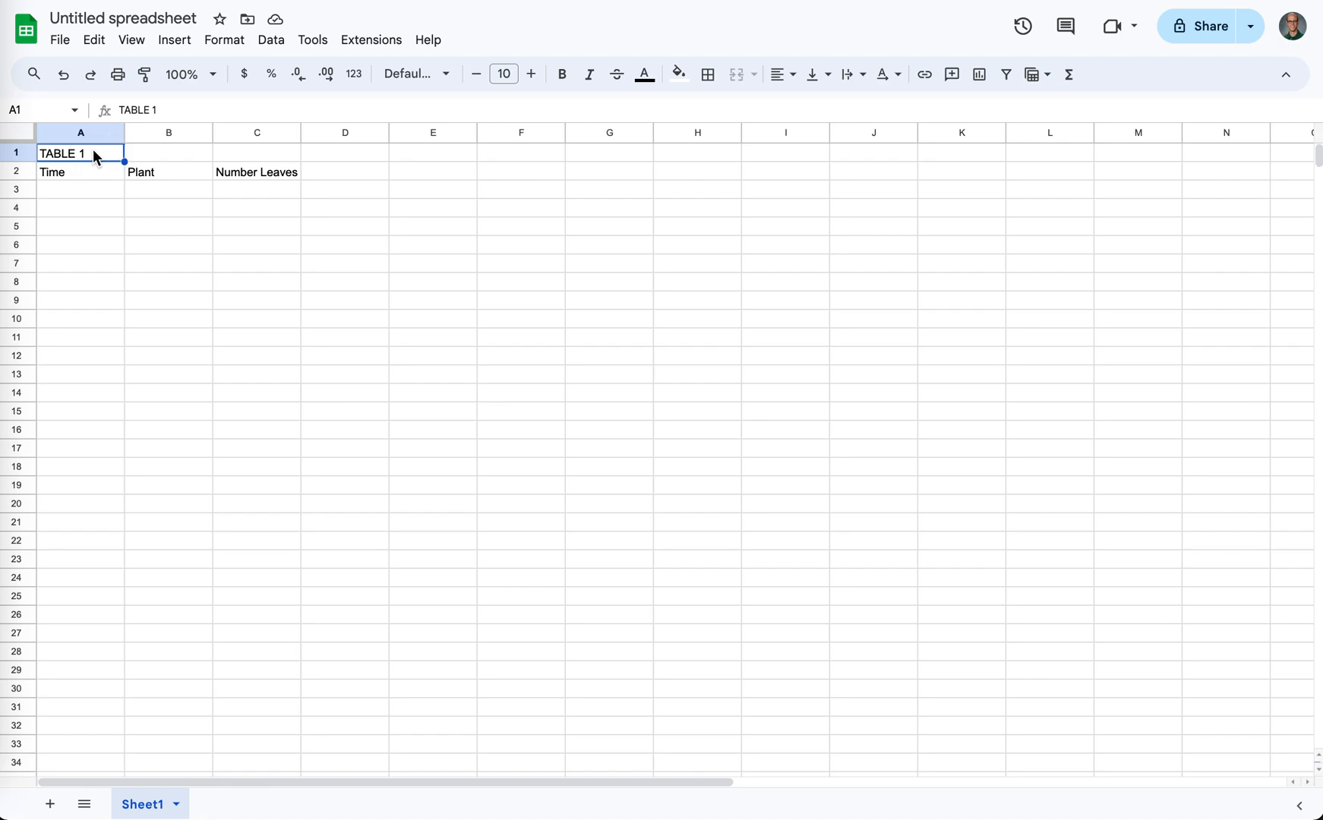
{"action": "left_click_drag", "start_coordinate": [86, 177], "coordinate": [236, 169]}
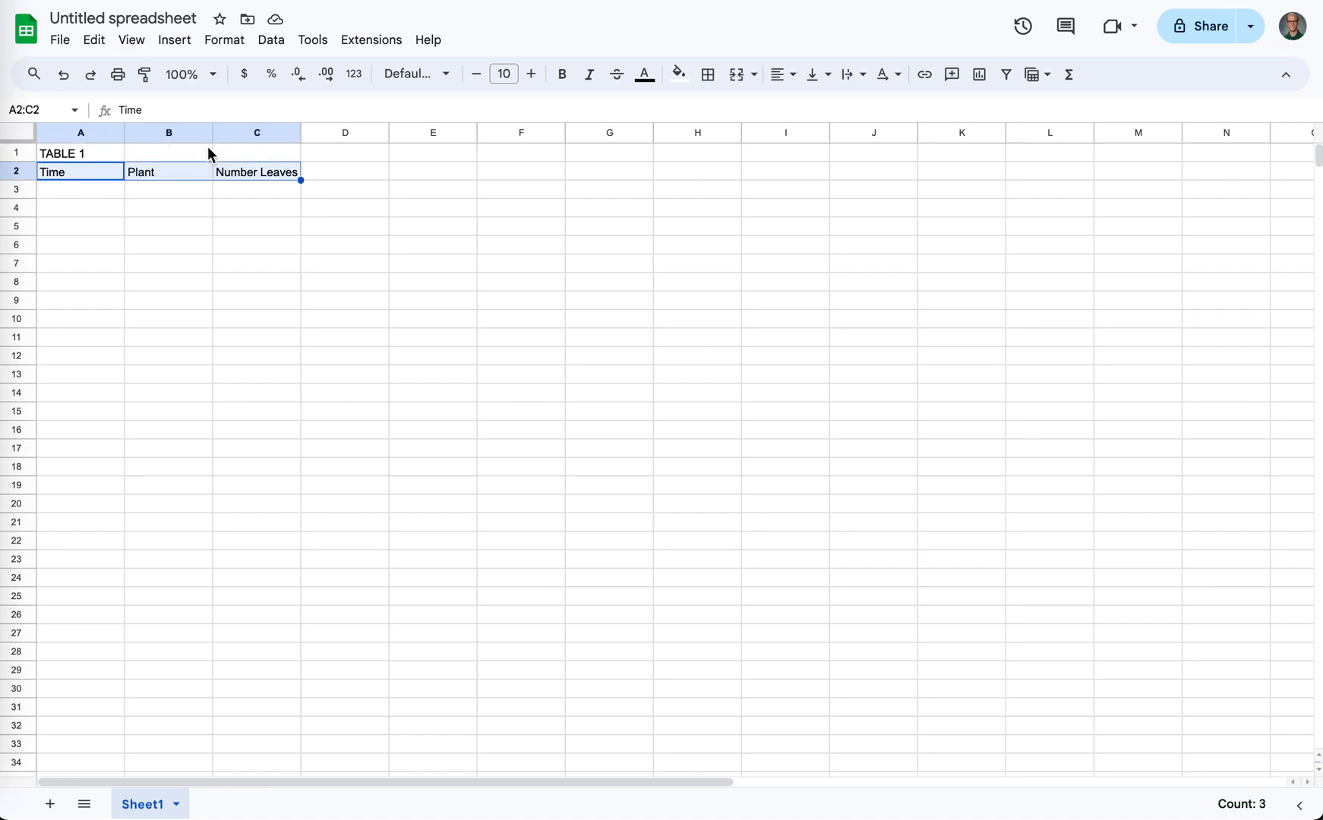
{"action": "left_click", "coordinate": [90, 155]}
{"action": "left_click_drag", "start_coordinate": [85, 153], "coordinate": [236, 156]}
{"action": "left_click", "coordinate": [104, 175]}
{"action": "left_click", "coordinate": [75, 154]}
{"action": "left_click_drag", "start_coordinate": [74, 159], "coordinate": [244, 152]}
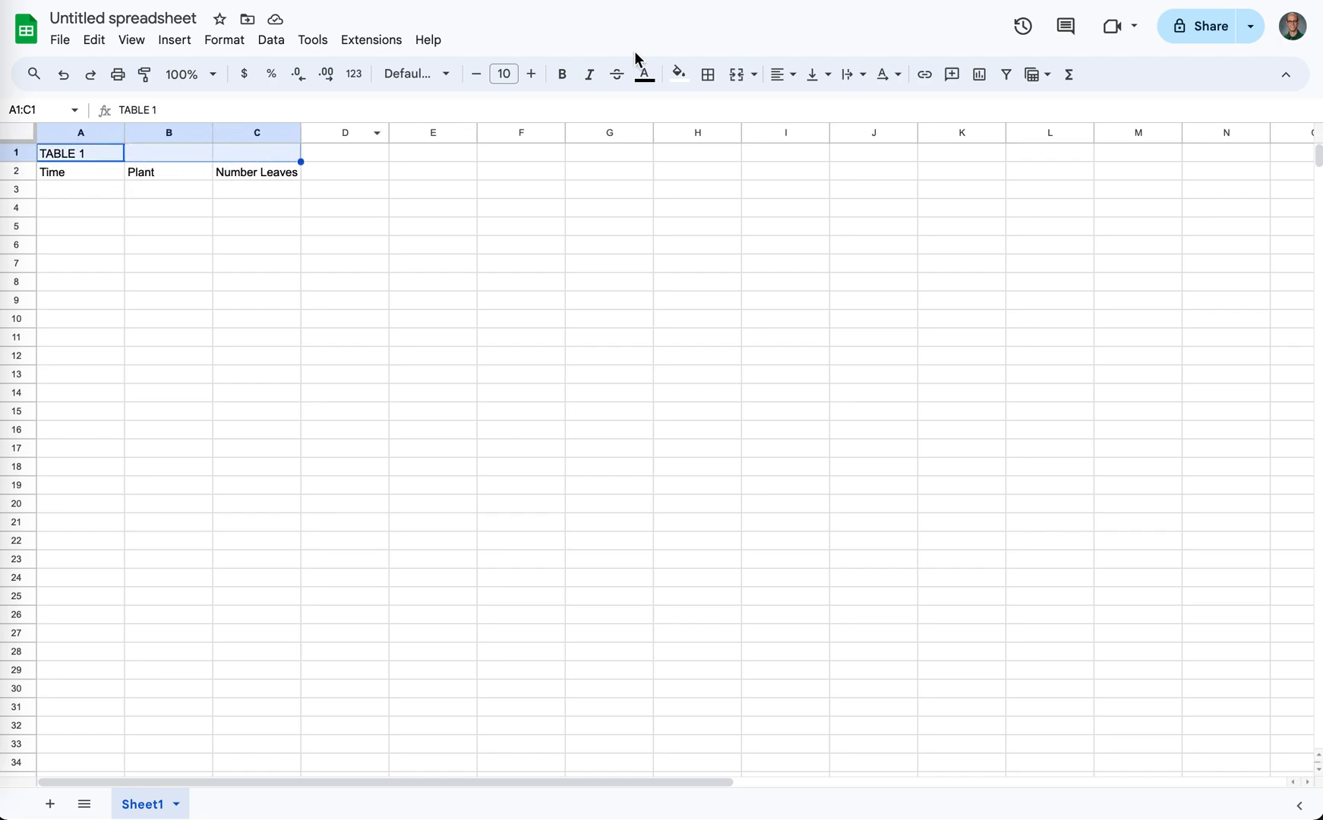
{"action": "left_click", "coordinate": [735, 76]}
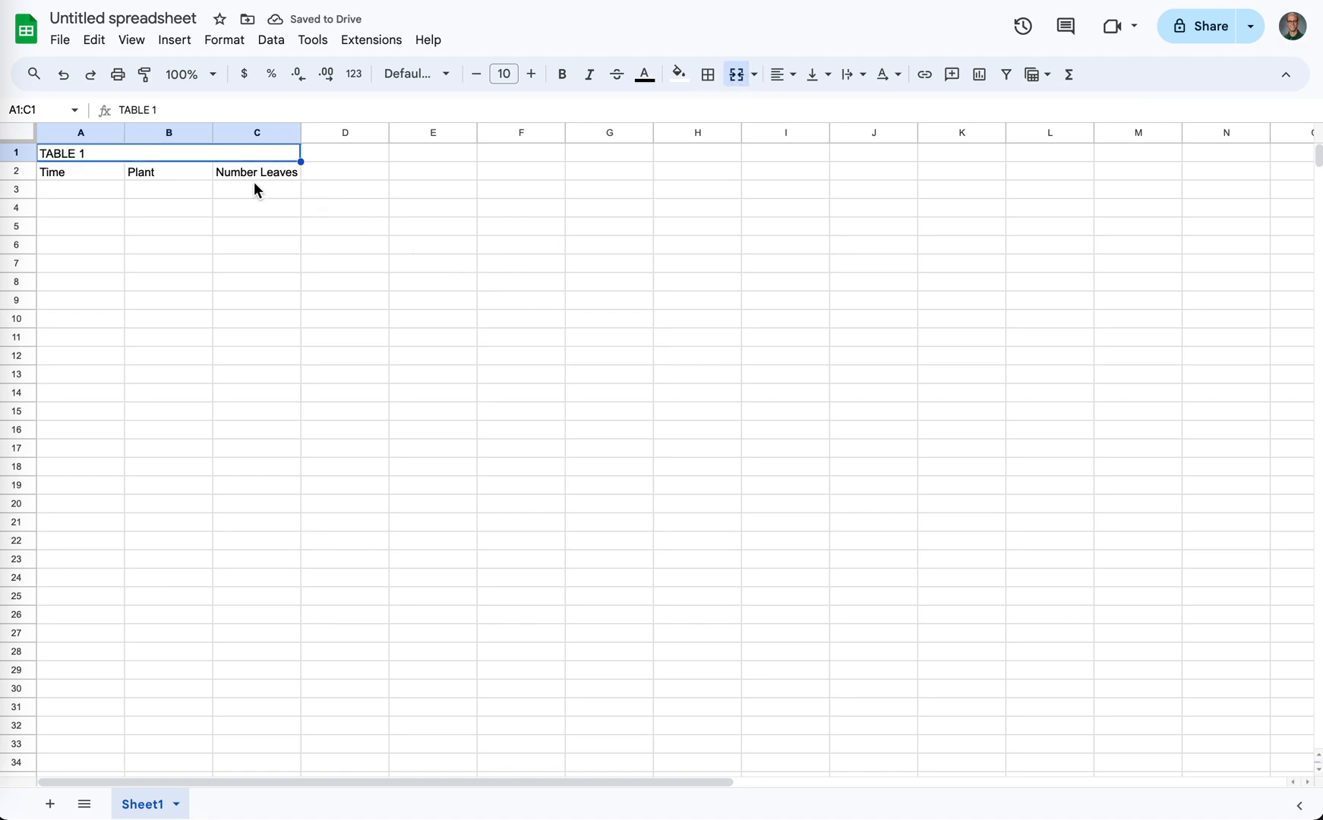
{"action": "key", "text": "ctrl+z"}
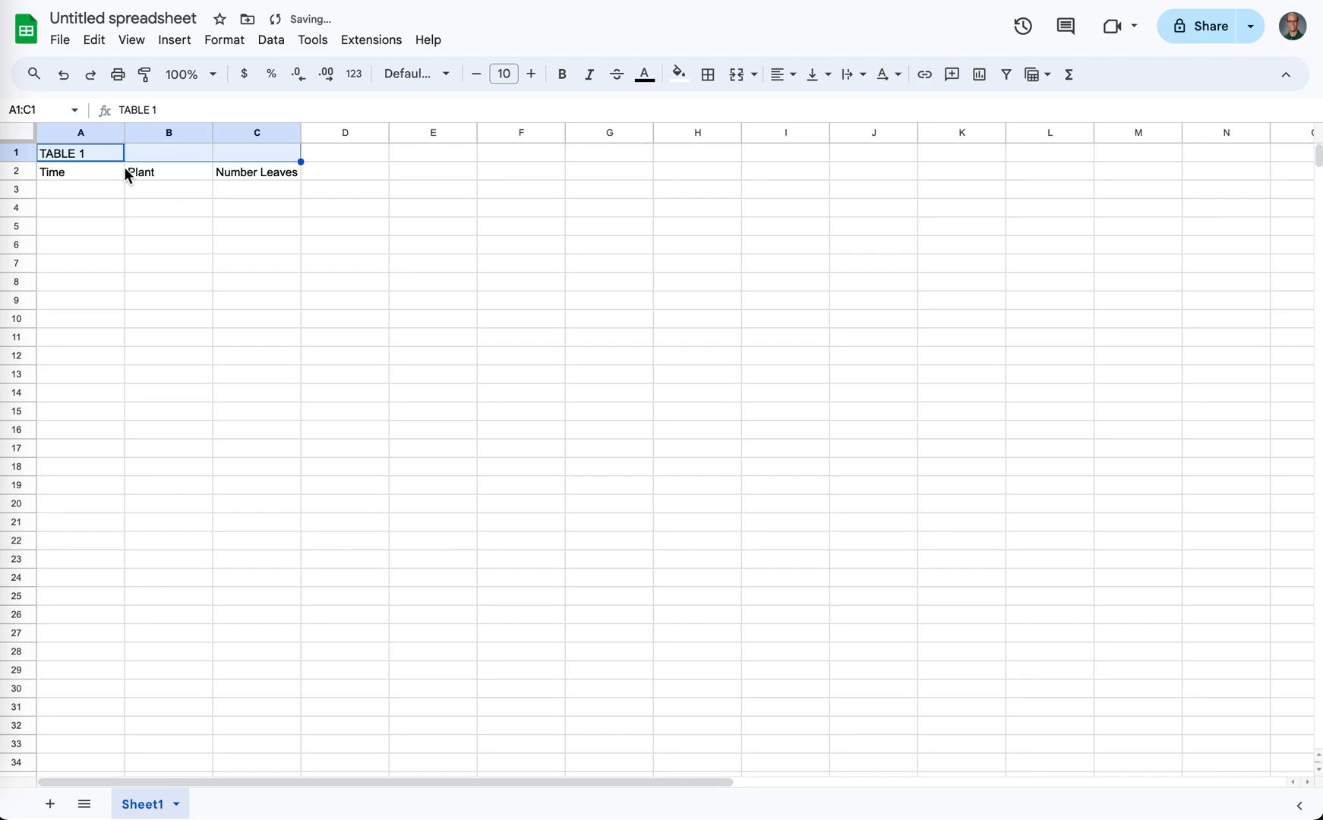
- Try merging the TABLE 1 title across A1:J1 and unmerge the cells again
{"action": "left_click", "coordinate": [89, 176]}
{"action": "left_click", "coordinate": [77, 154]}
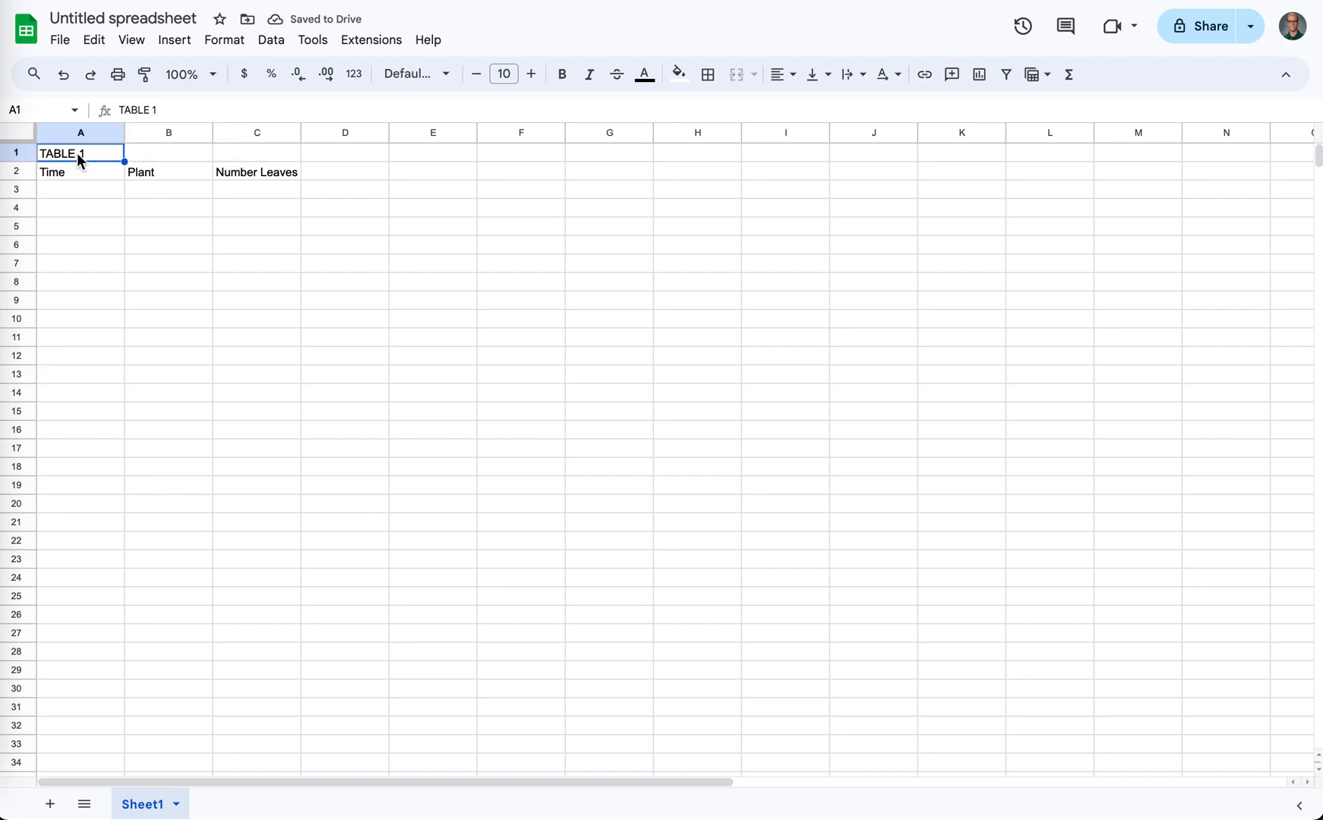
{"action": "left_click", "coordinate": [858, 155], "text": "shift"}
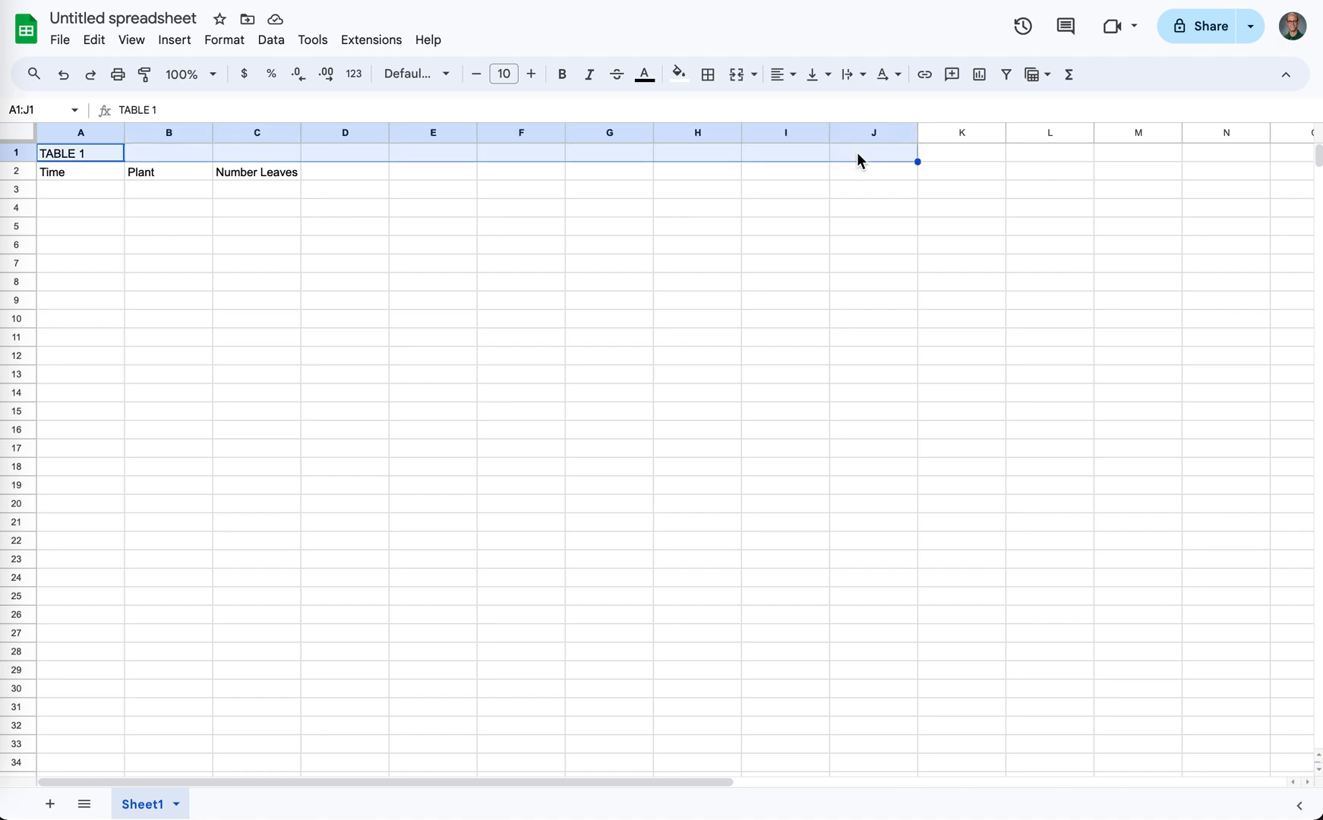
{"action": "left_click", "coordinate": [734, 79]}
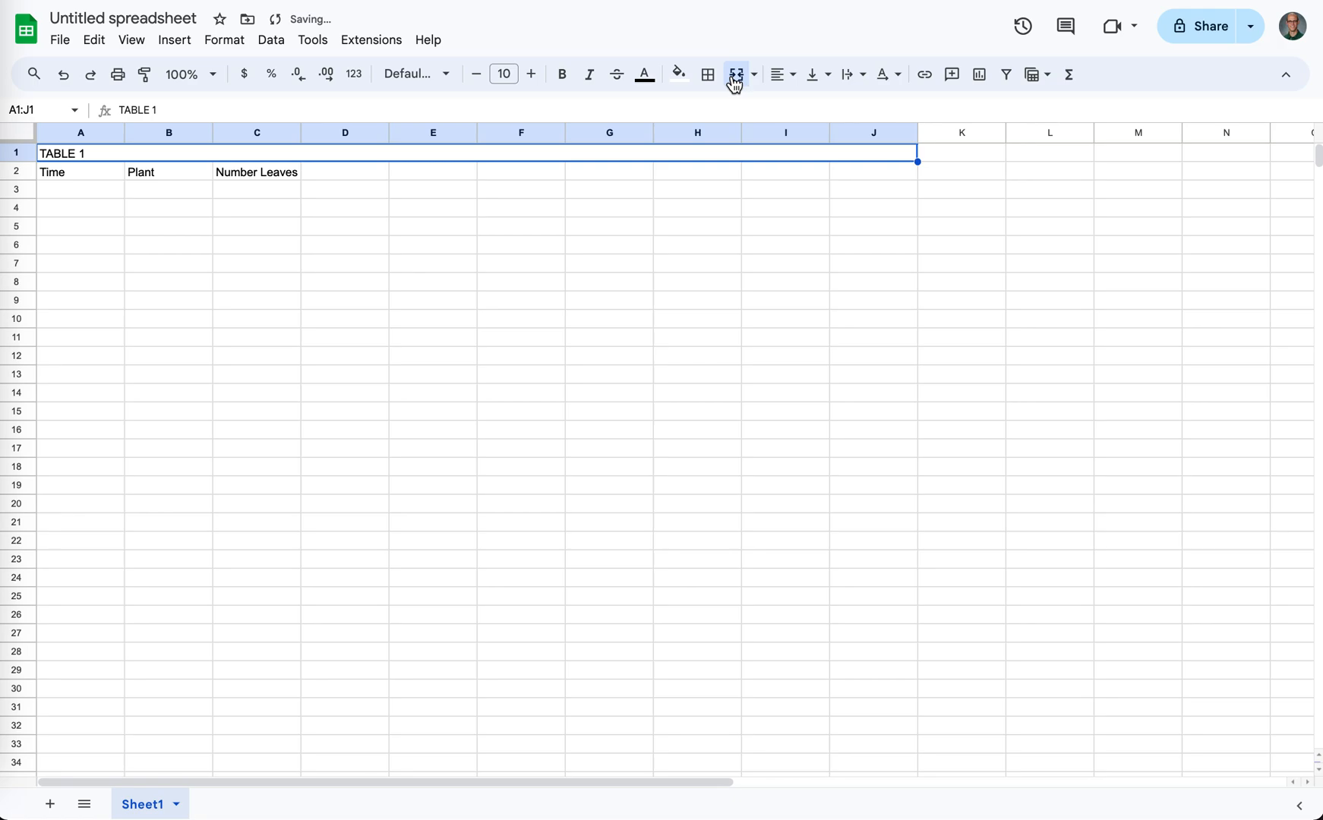
{"action": "left_click", "coordinate": [734, 79]}
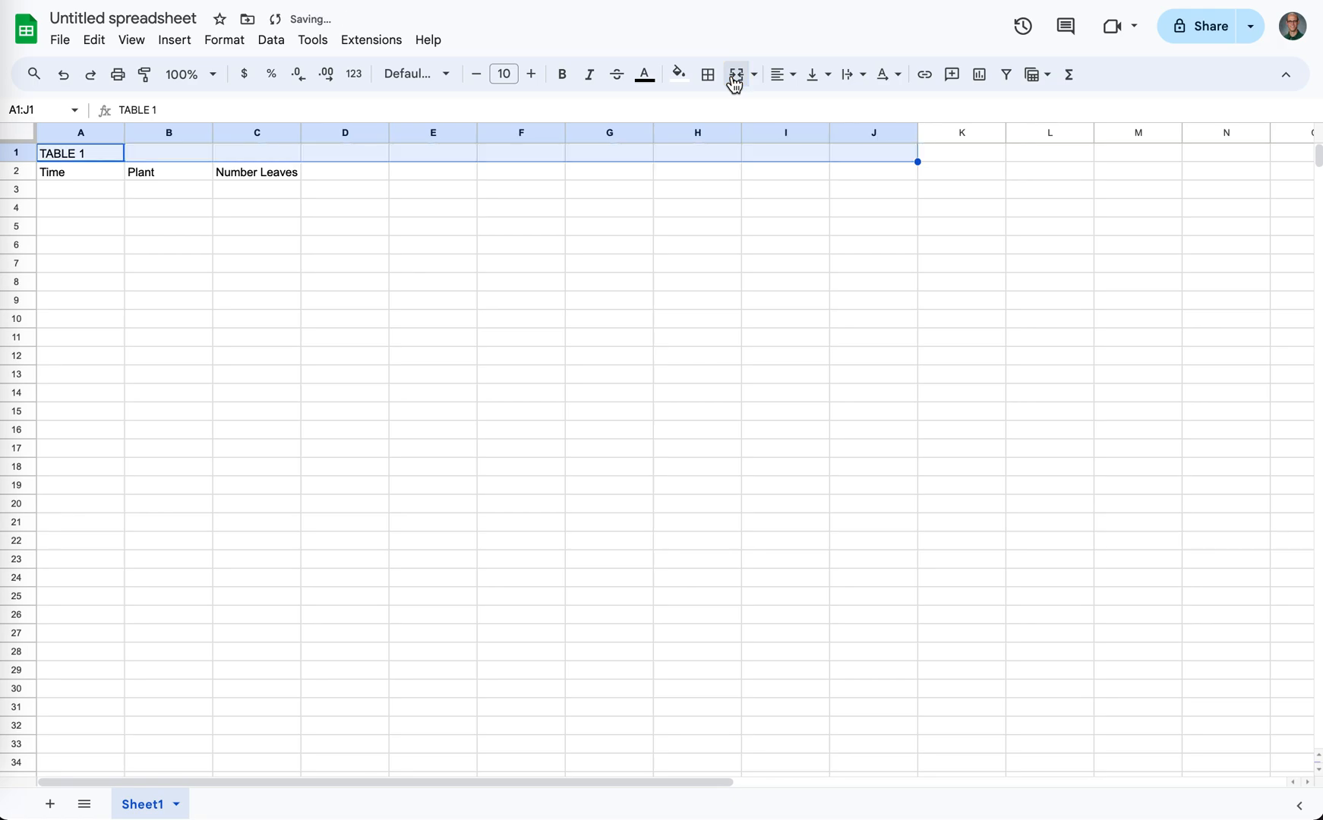
{"action": "left_click", "coordinate": [274, 155], "text": "shift"}
{"action": "left_click", "coordinate": [72, 180]}
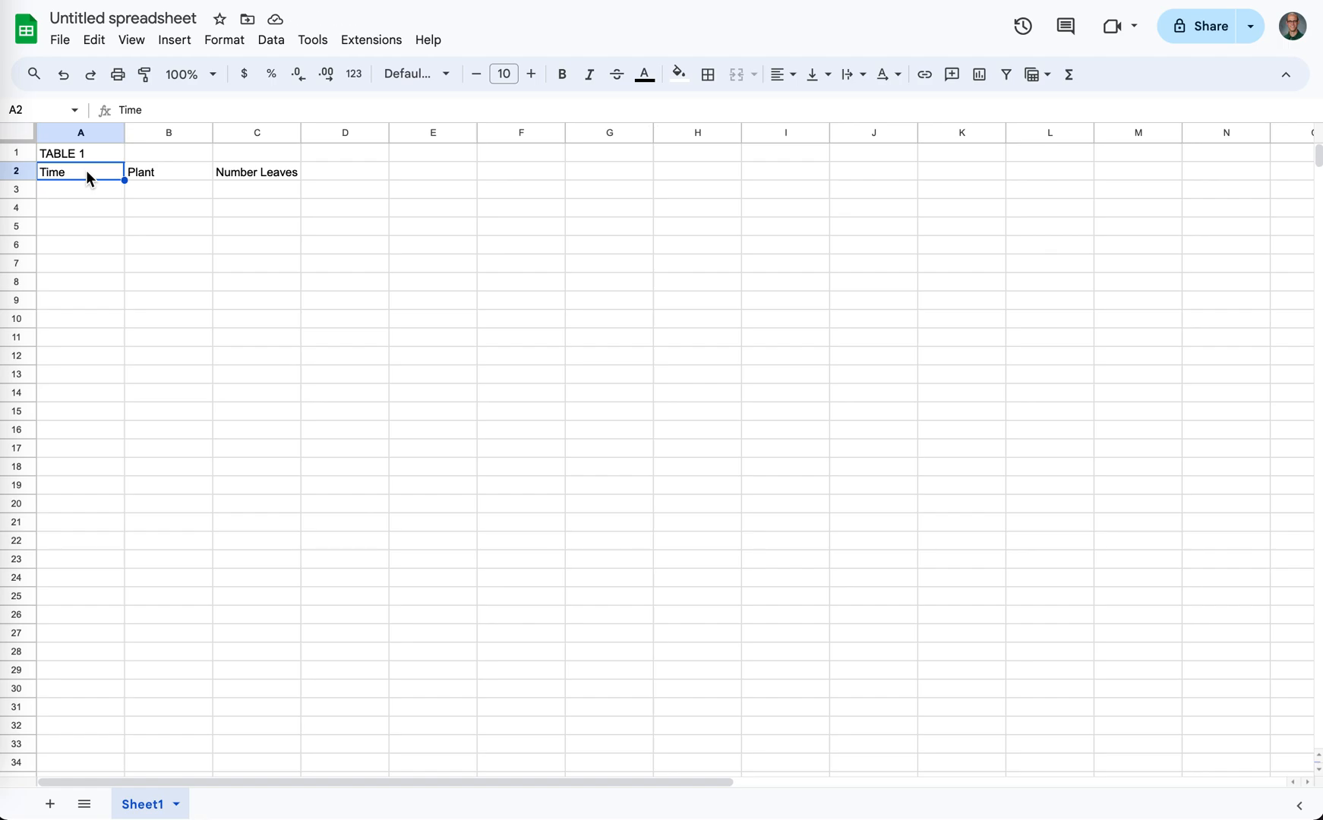
{"action": "left_click", "coordinate": [156, 181]}
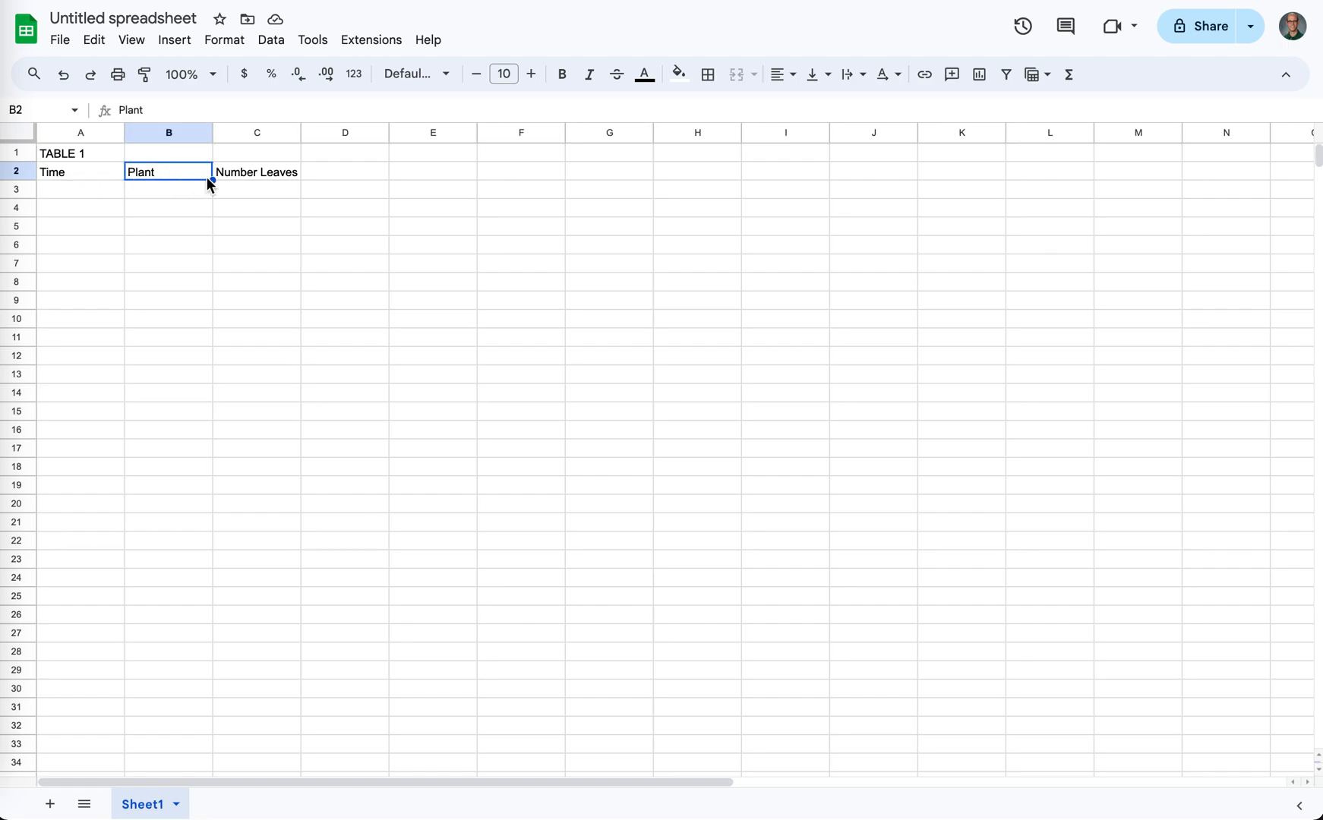
{"action": "left_click", "coordinate": [236, 182]}
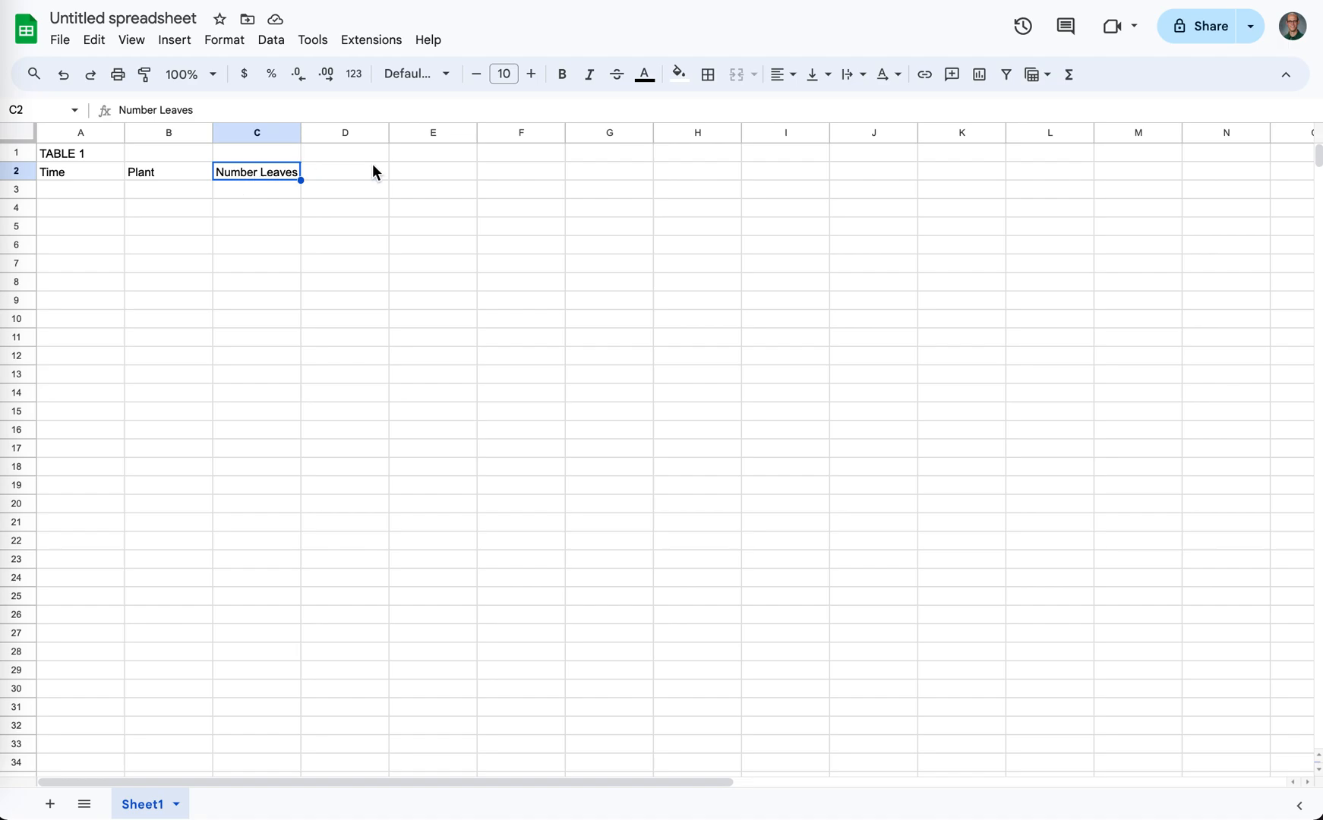
- Enter the title Table 2 in E1 with the headings Time, Plant and Number Leaves in E2 to G2
{"action": "left_click", "coordinate": [432, 155]}
{"action": "type", "text": "Table 2"}
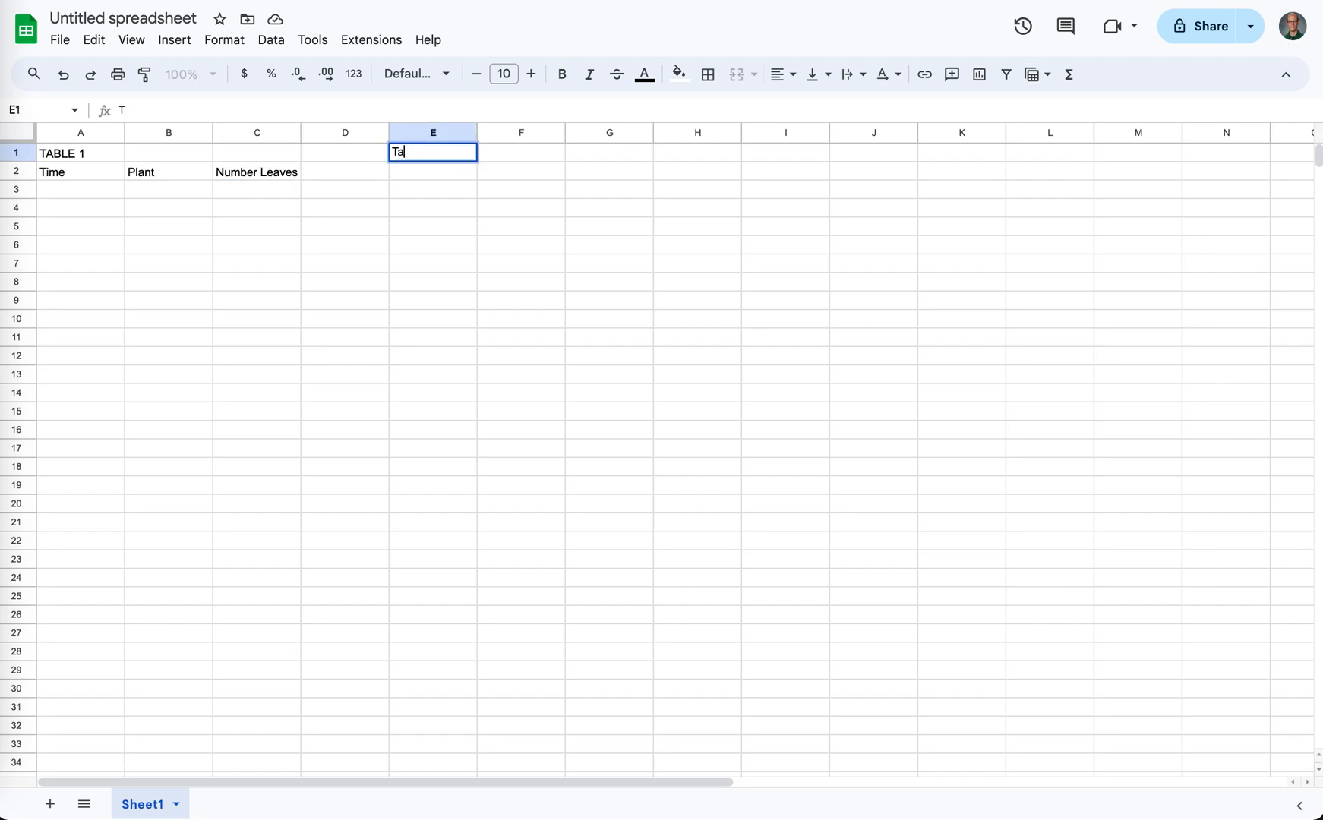
{"action": "left_click", "coordinate": [432, 179]}
{"action": "type", "text": "Time"}
{"action": "left_click", "coordinate": [505, 177]}
{"action": "type", "text": "Plant"}
{"action": "left_click", "coordinate": [595, 173]}
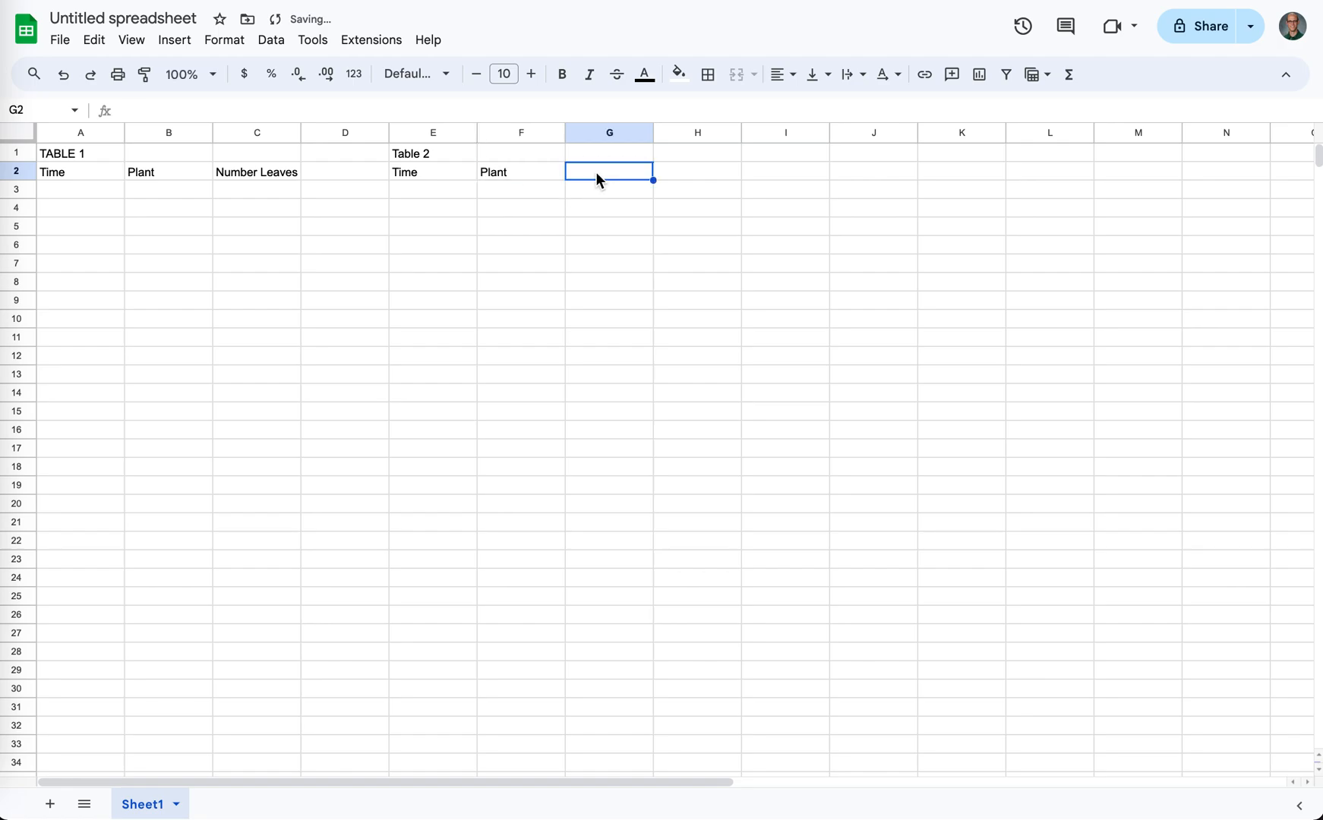
{"action": "type", "text": "Number Leaves"}
{"action": "key", "text": "Return"}
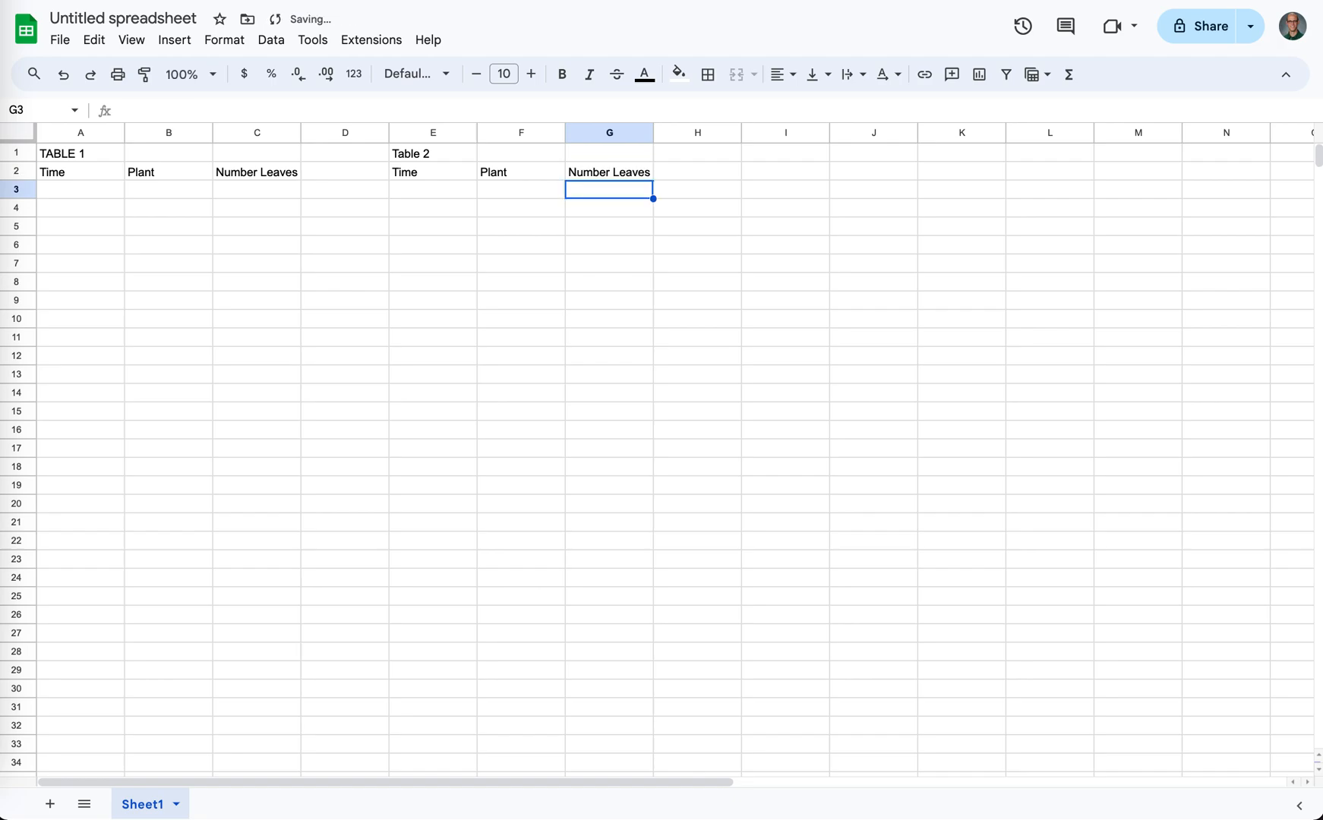
- Merge cells A1:C1 and center the TABLE 1 title horizontally across them
{"action": "left_click_drag", "start_coordinate": [101, 154], "coordinate": [236, 158]}
{"action": "left_click", "coordinate": [736, 76]}
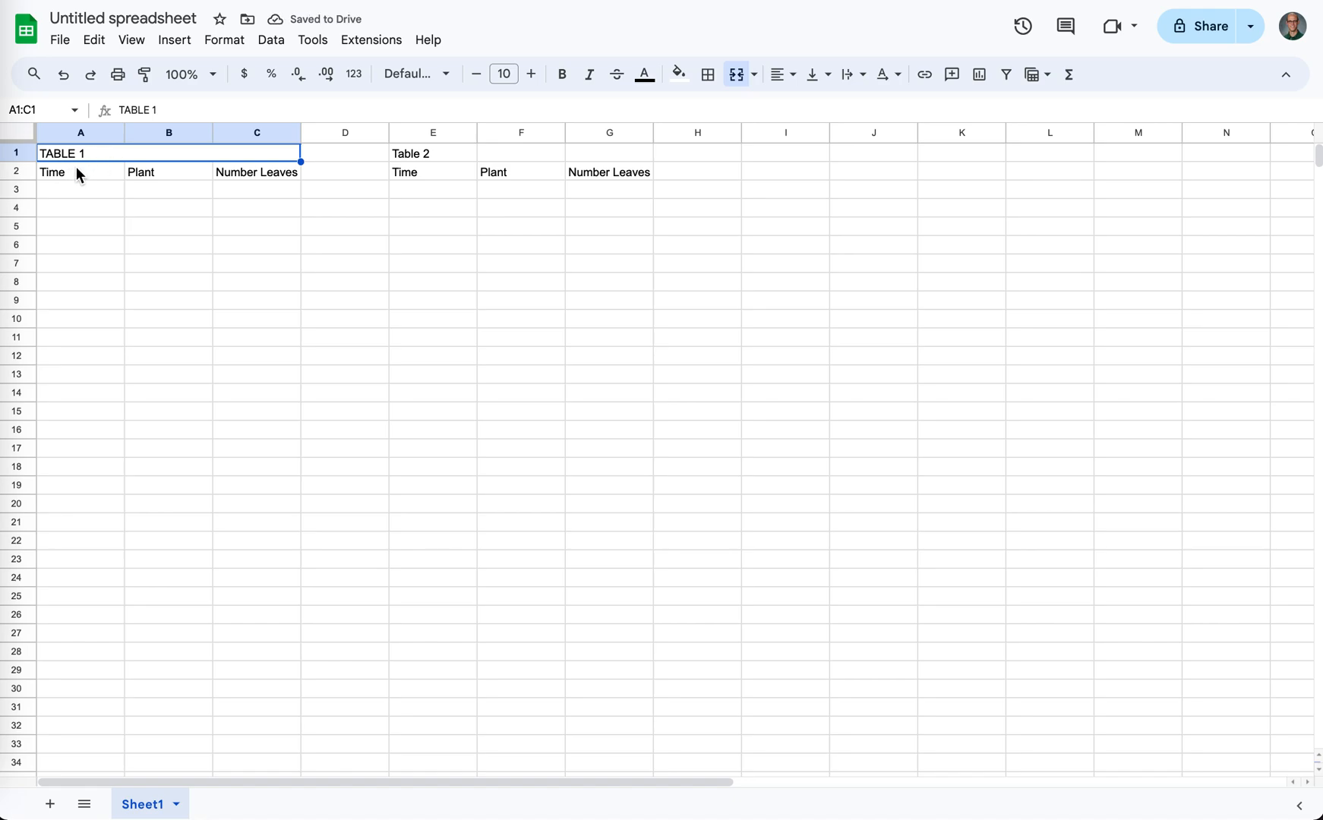
{"action": "left_click", "coordinate": [784, 76]}
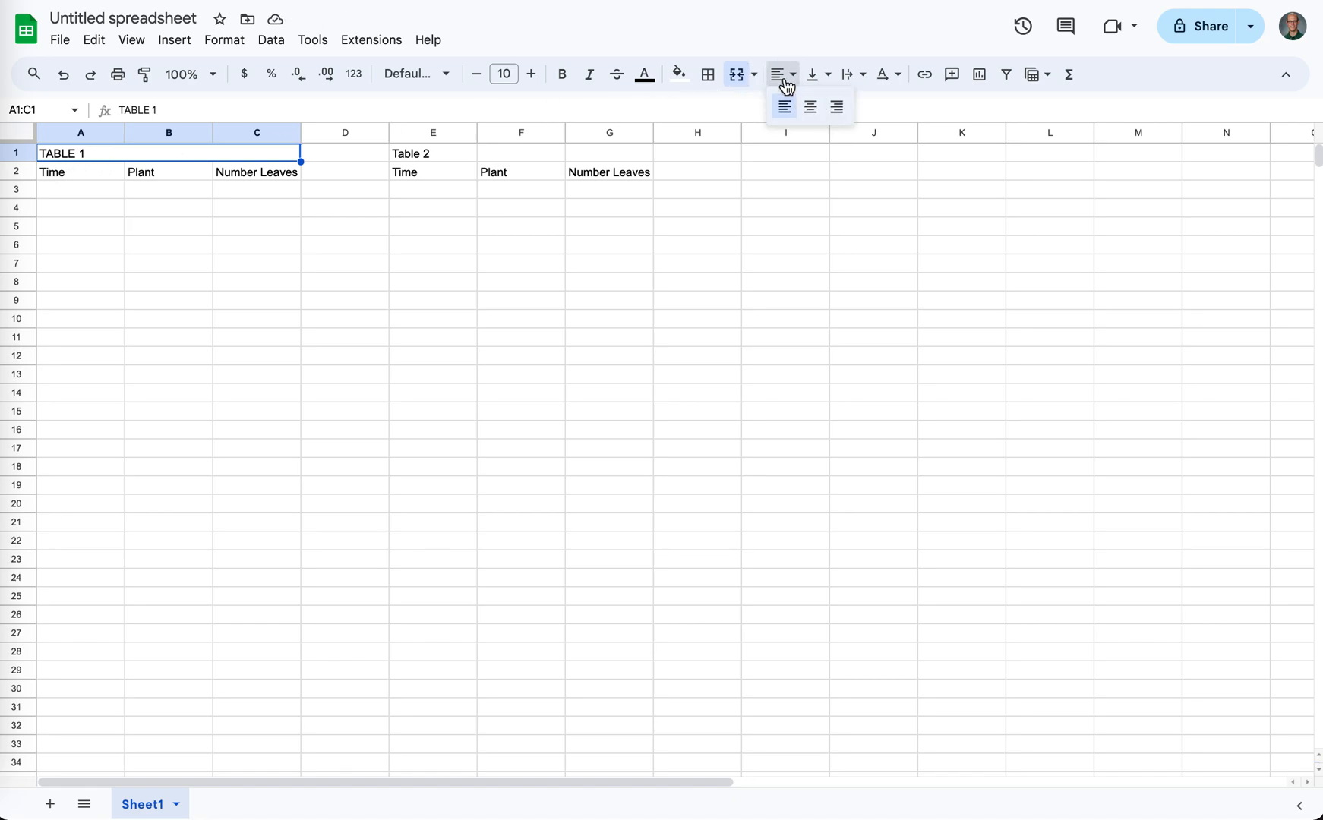
{"action": "left_click", "coordinate": [810, 108]}
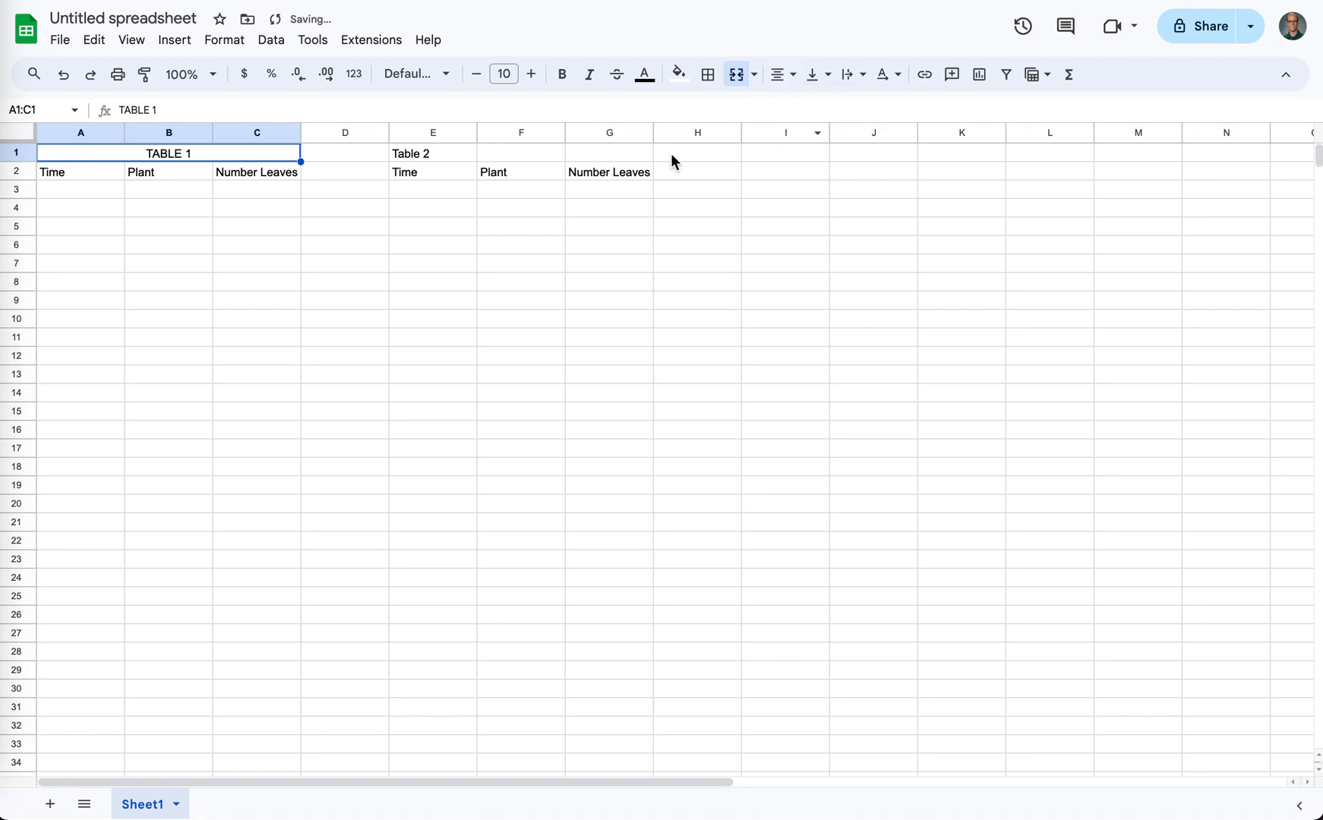
- Fill the merged TABLE 1 title cell with dark orange
{"action": "left_click", "coordinate": [684, 81]}
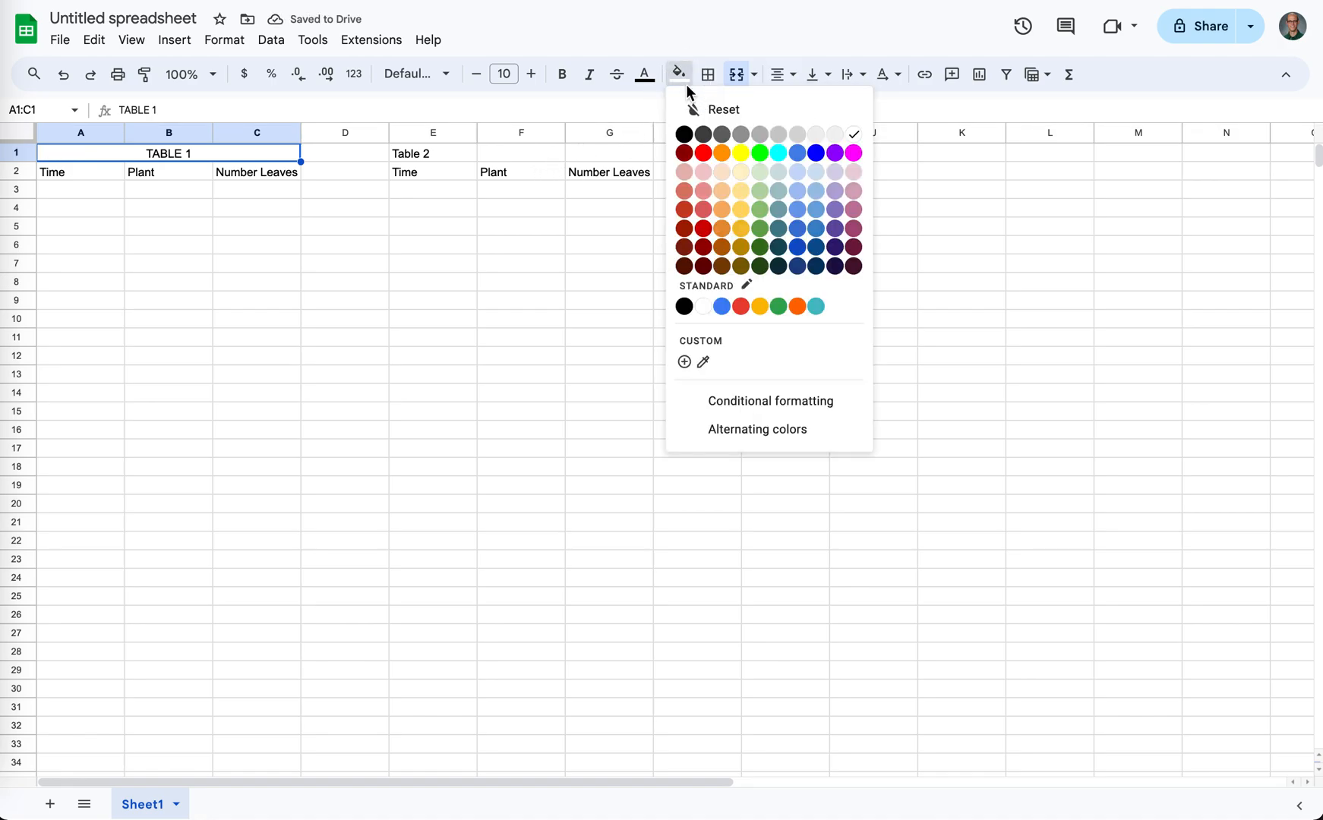
{"action": "left_click", "coordinate": [723, 247]}
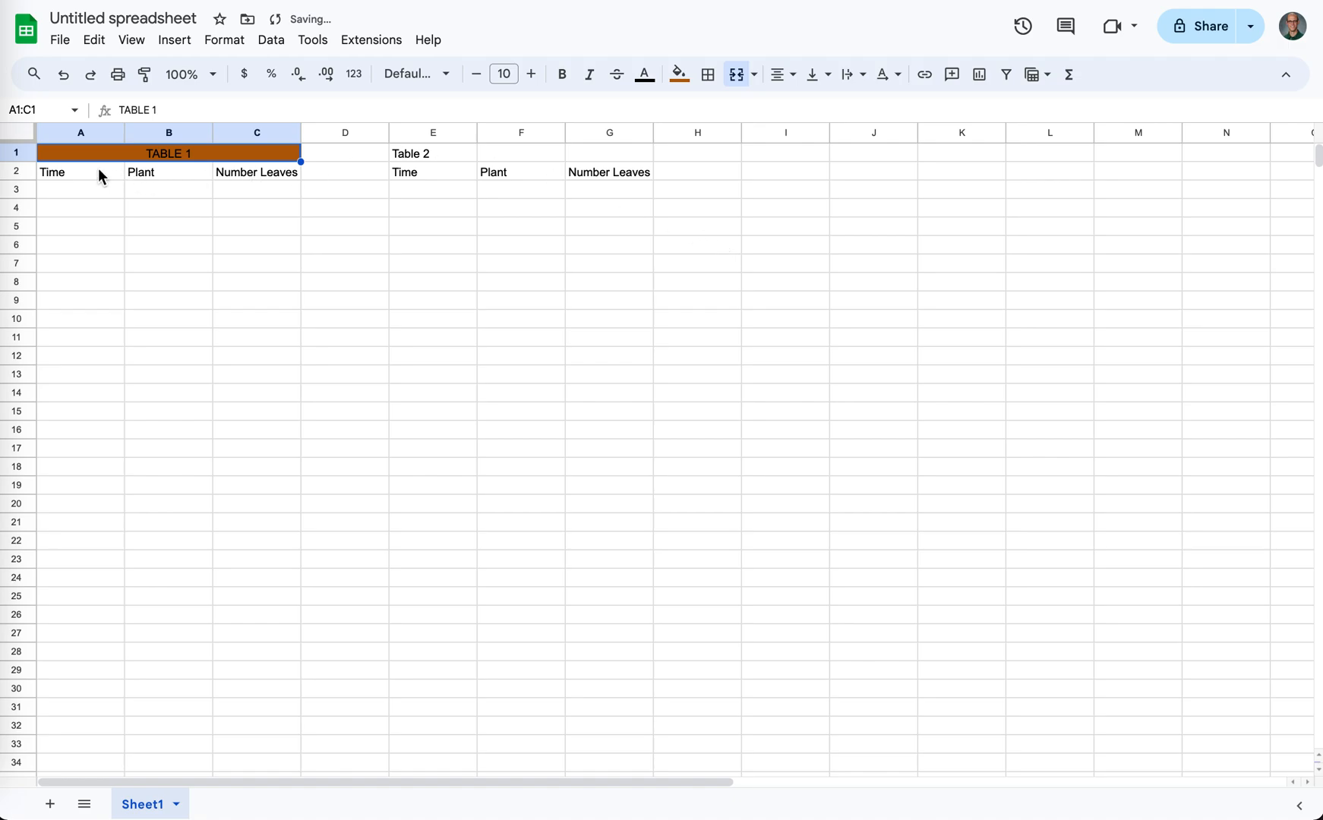
- Fill the Time, Plant and Number Leaves headings in A2:C2 with light orange
{"action": "left_click_drag", "start_coordinate": [89, 171], "coordinate": [227, 168]}
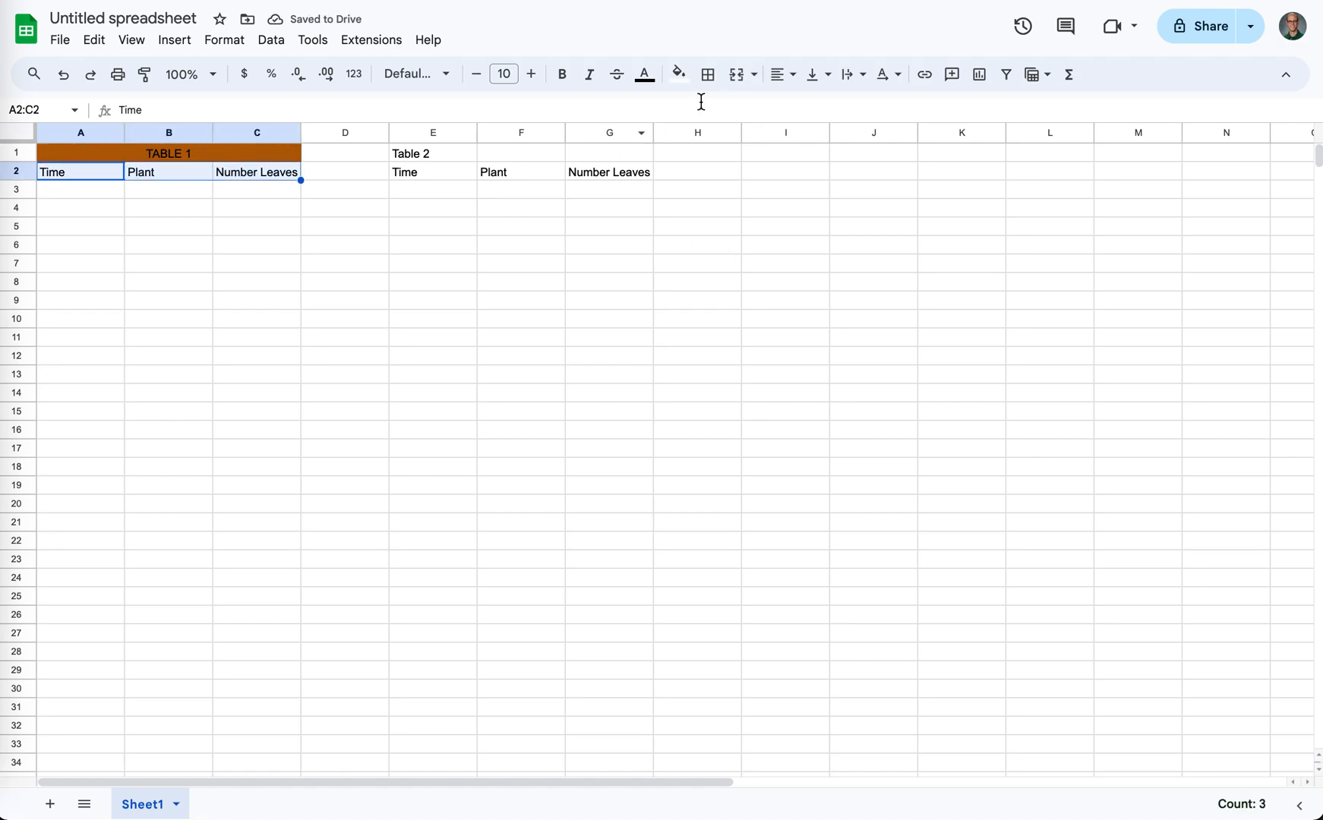
{"action": "left_click", "coordinate": [678, 75]}
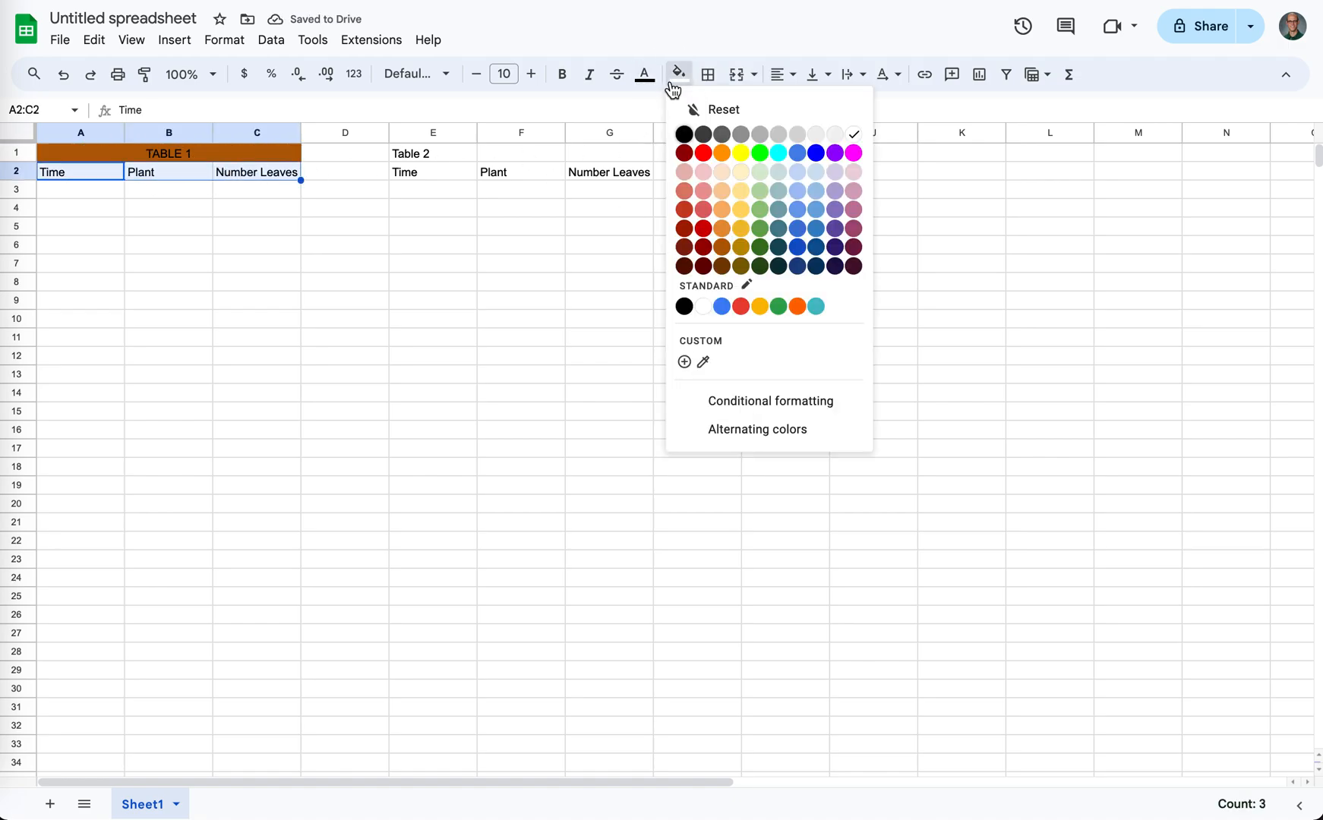
{"action": "left_click", "coordinate": [725, 217]}
{"action": "left_click", "coordinate": [306, 284]}
- Copy the formatted title and headings in A1:C2 over the second table at E1 and retitle the copy TABLE 2
{"action": "left_click_drag", "start_coordinate": [124, 154], "coordinate": [260, 187]}
{"action": "left_click", "coordinate": [135, 203]}
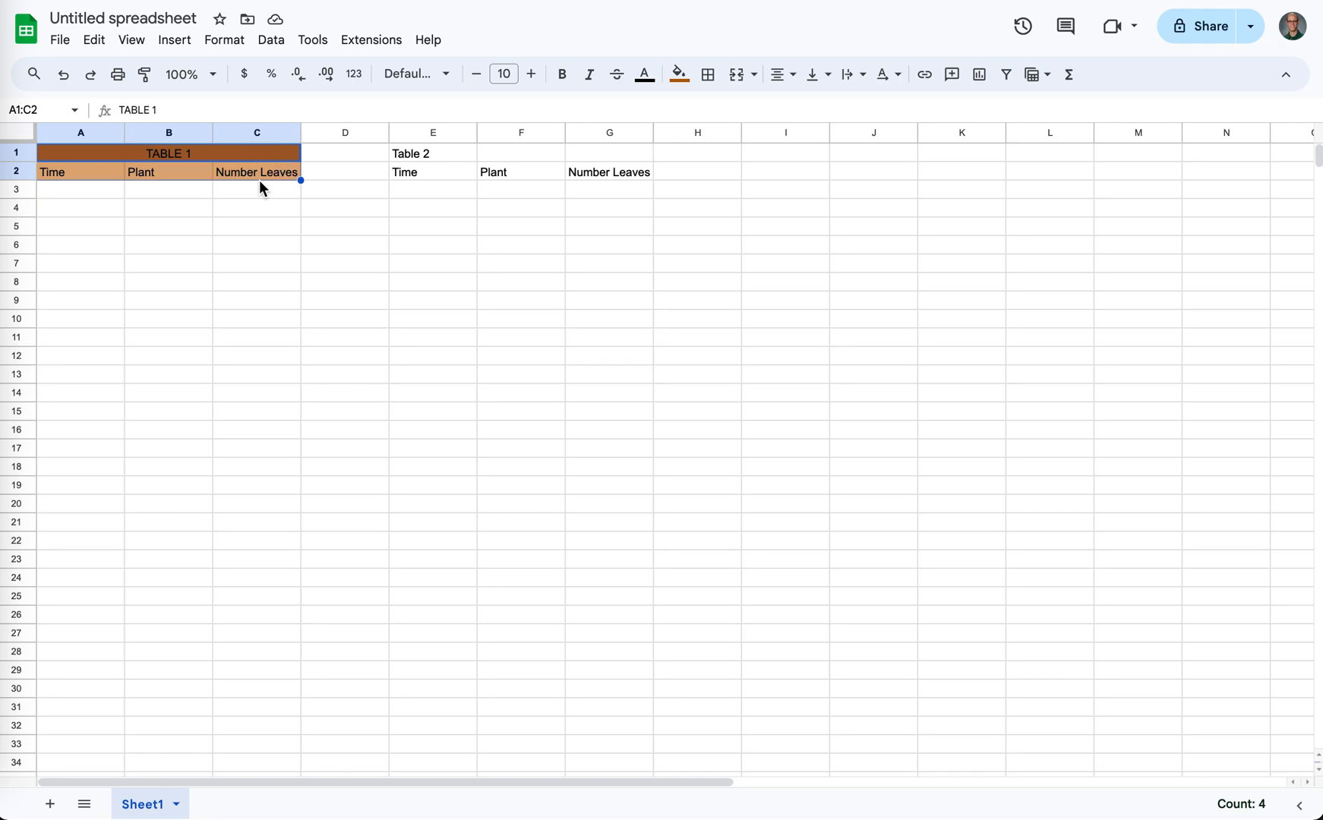
{"action": "key", "text": "ctrl+c"}
{"action": "left_click", "coordinate": [431, 155]}
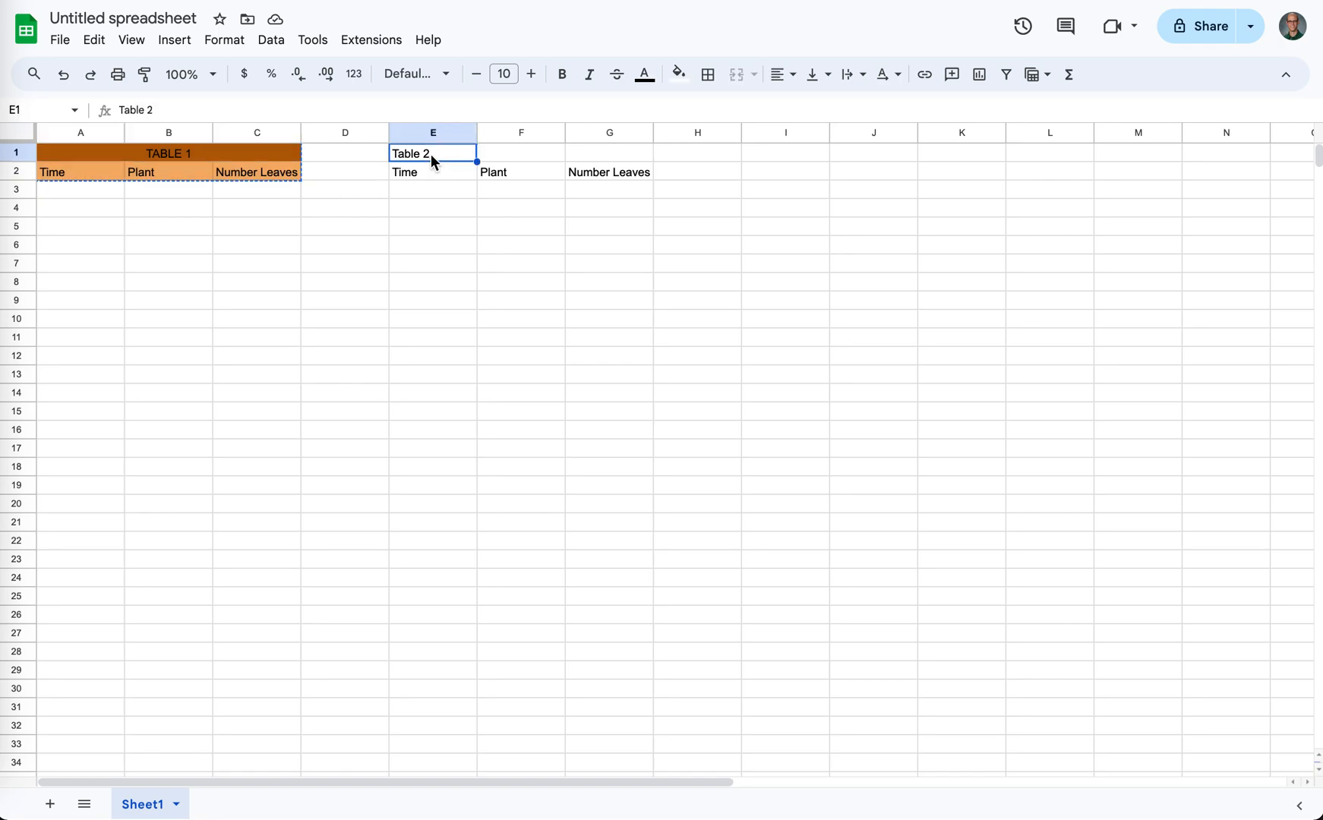
{"action": "key", "text": "ctrl+v"}
{"action": "type", "text": "TABLE 2"}
{"action": "left_click", "coordinate": [527, 205]}
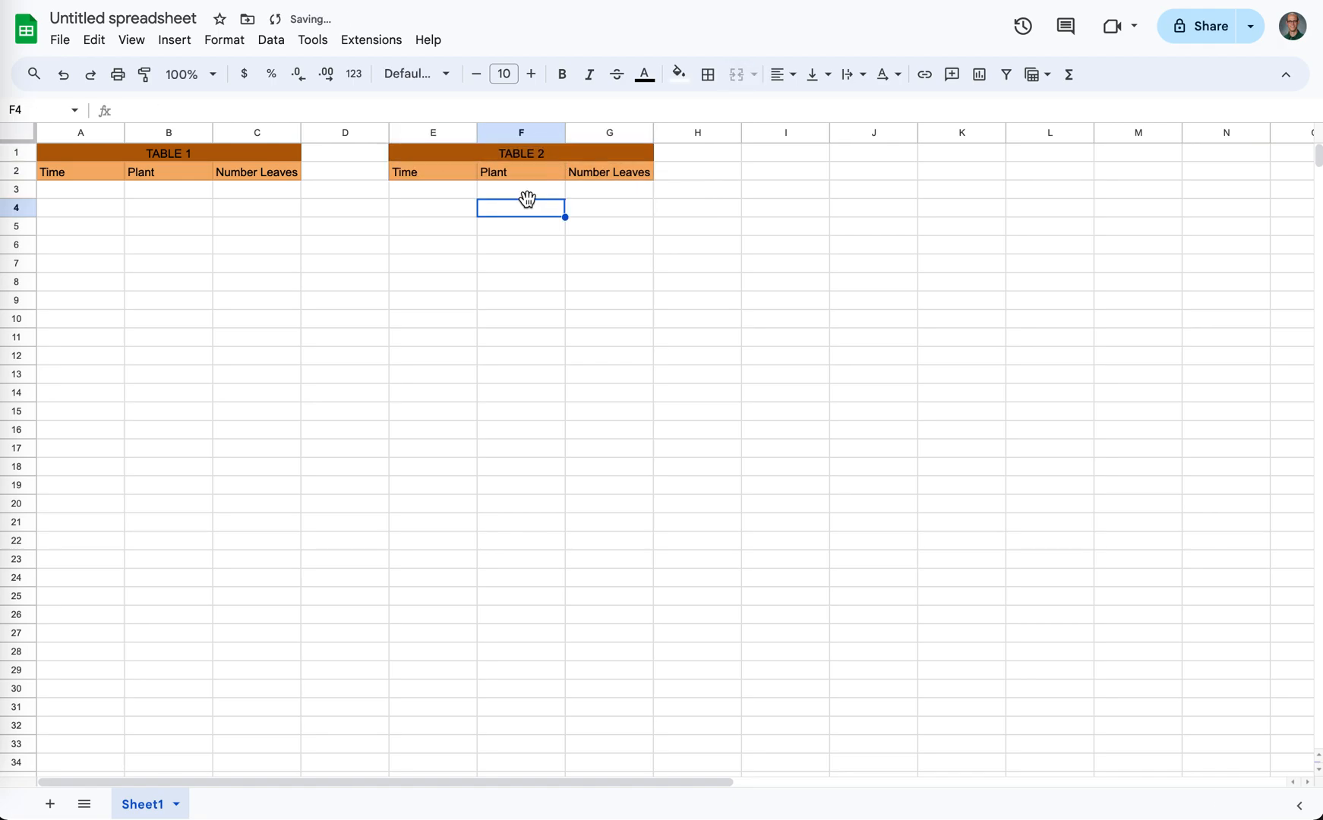
- Paste another copy of the formatted title and headings at I1 and retitle it TABLE 3
{"action": "left_click", "coordinate": [776, 154]}
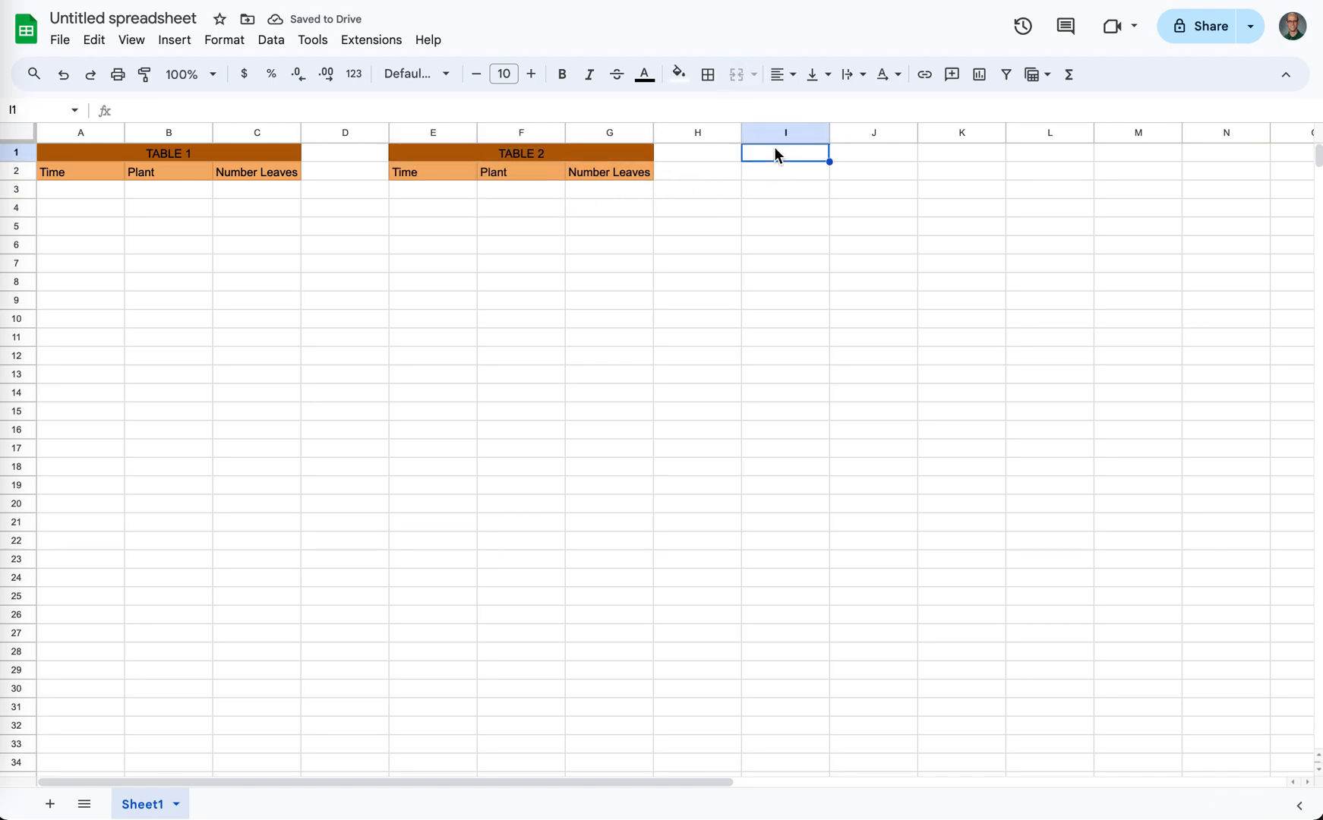
{"action": "key", "text": "ctrl+v"}
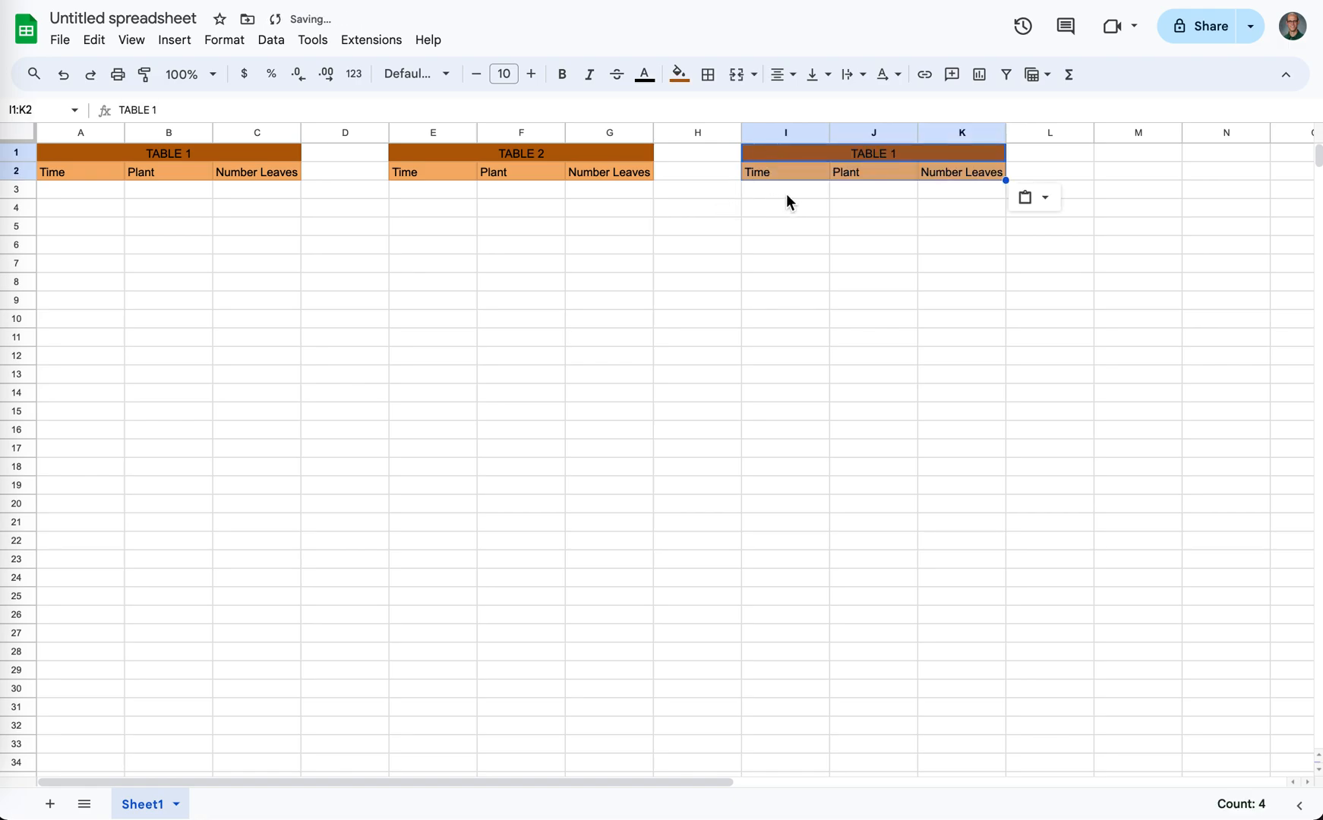
{"action": "double_click", "coordinate": [896, 159]}
{"action": "key", "text": "BackSpace"}
{"action": "type", "text": "2"}
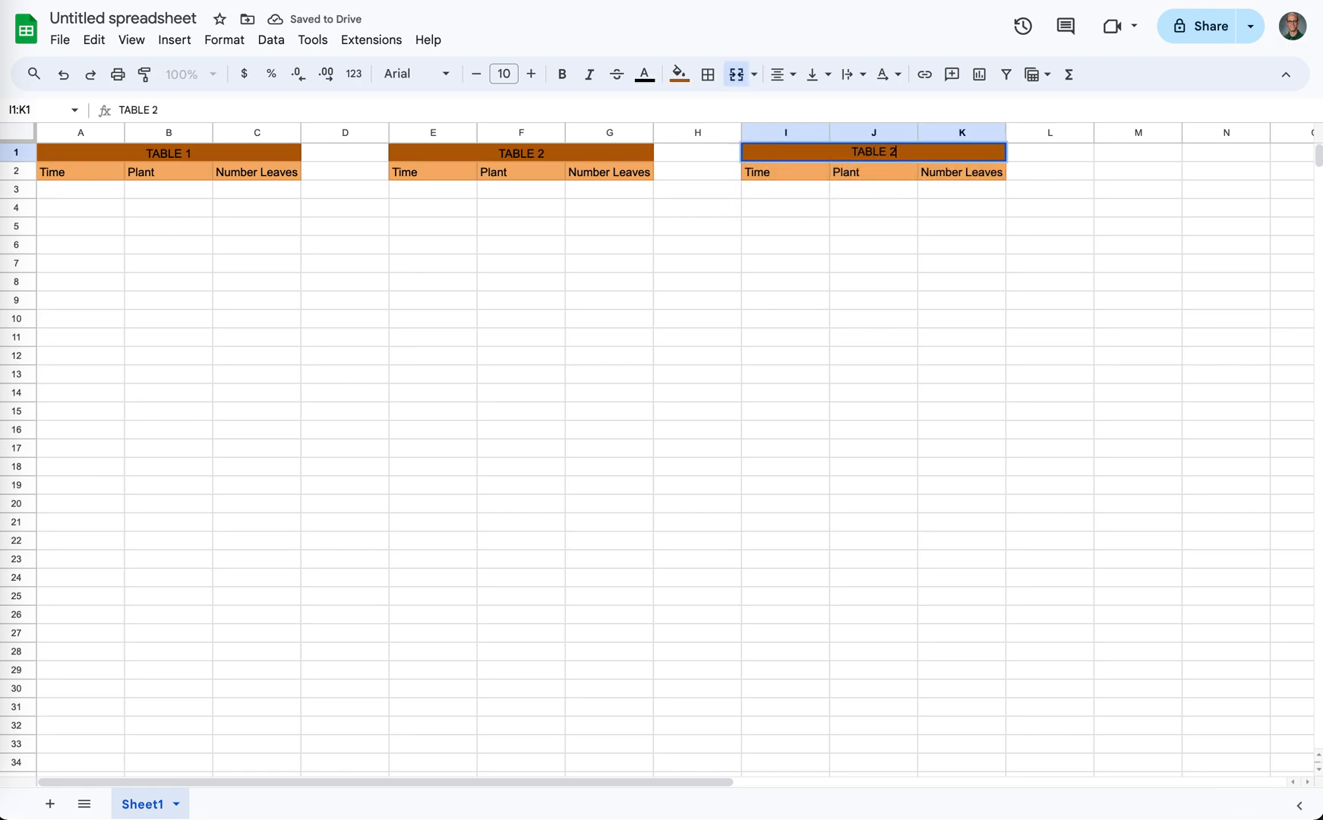
{"action": "left_click", "coordinate": [840, 249]}
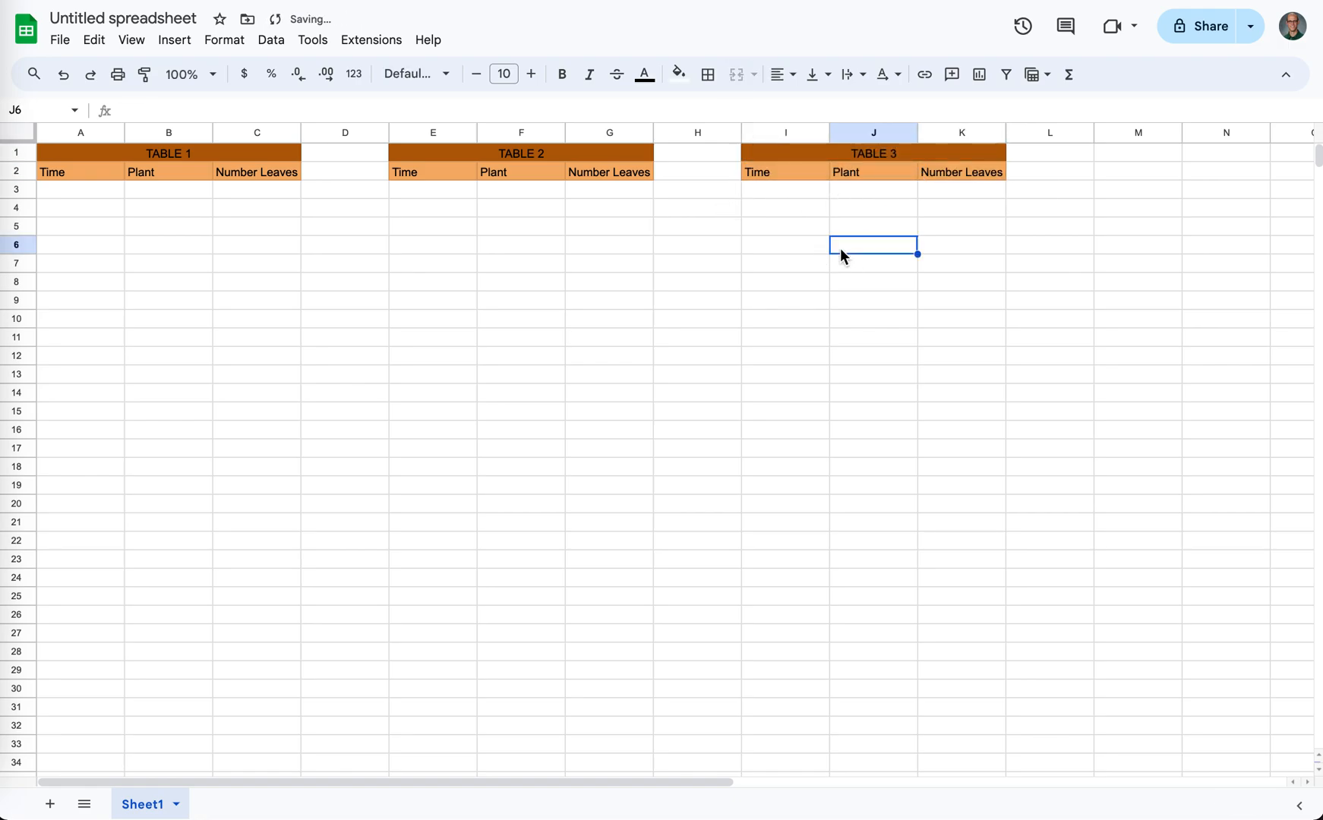
{"action": "left_click", "coordinate": [156, 161]}
{"action": "left_click_drag", "start_coordinate": [69, 159], "coordinate": [161, 430]}
{"action": "left_click", "coordinate": [160, 281]}
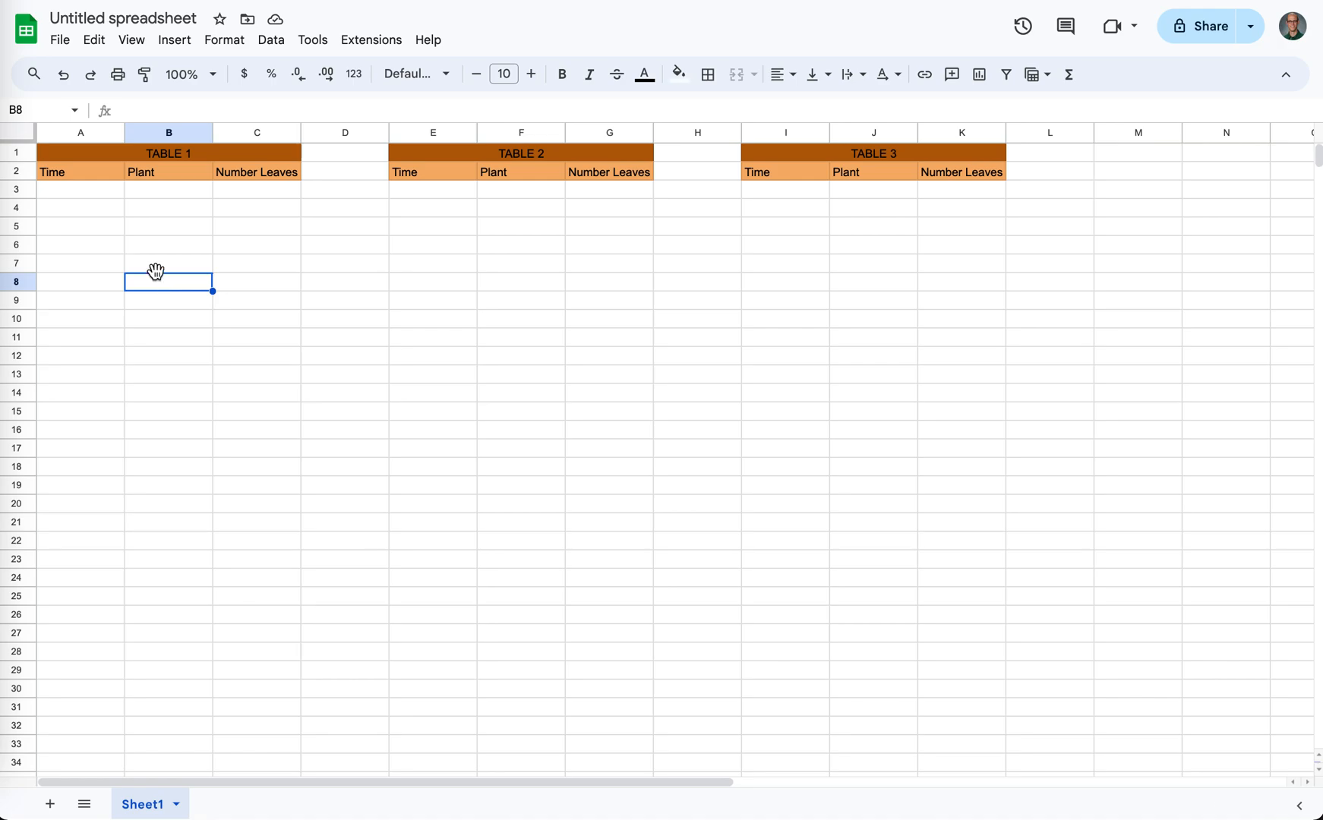
- Enter the times 1:00 pm in A3 and 2:00 pm in A4 under TABLE 1's Time heading
{"action": "left_click", "coordinate": [101, 195]}
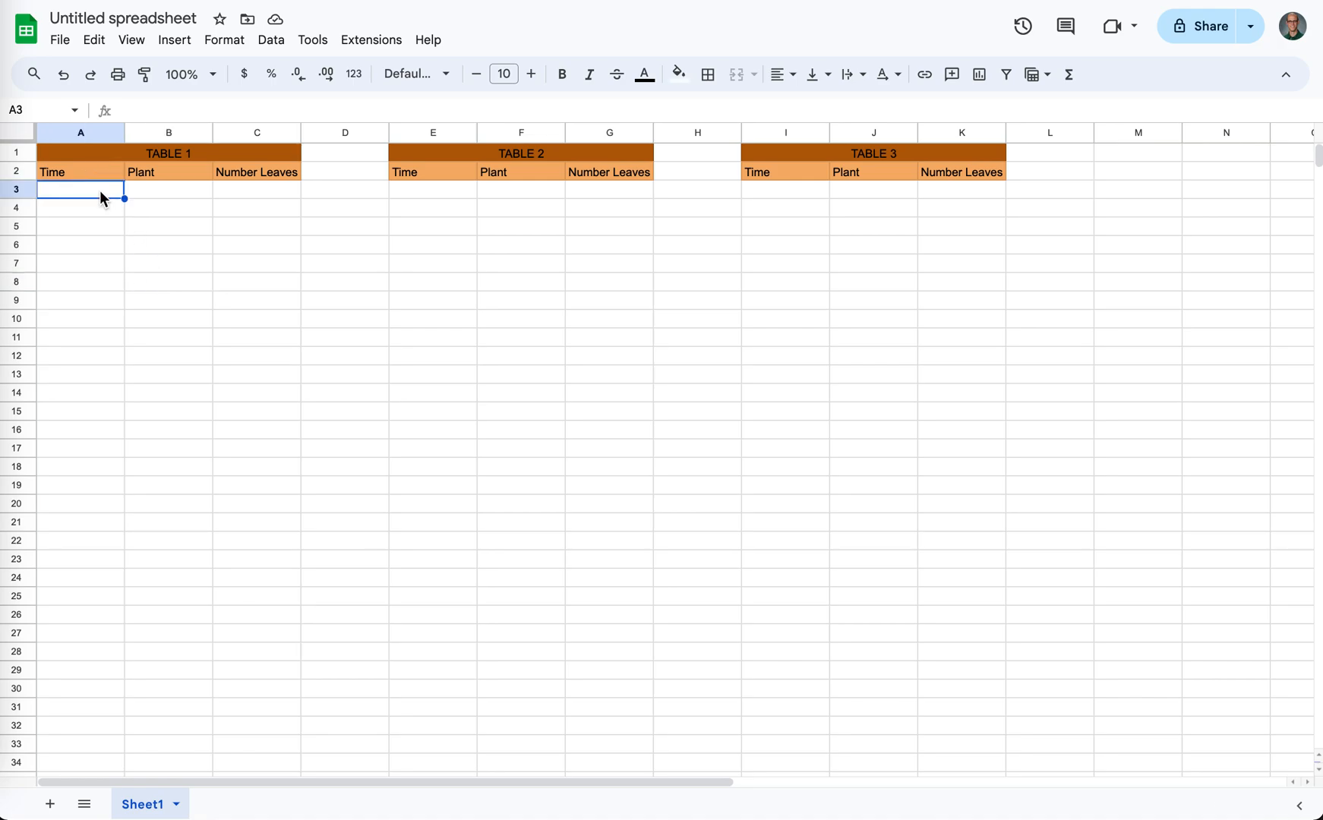
{"action": "type", "text": "1:00 a"}
{"action": "key", "text": "BackSpace"}
{"action": "type", "text": "pm"}
{"action": "key", "text": "Return"}
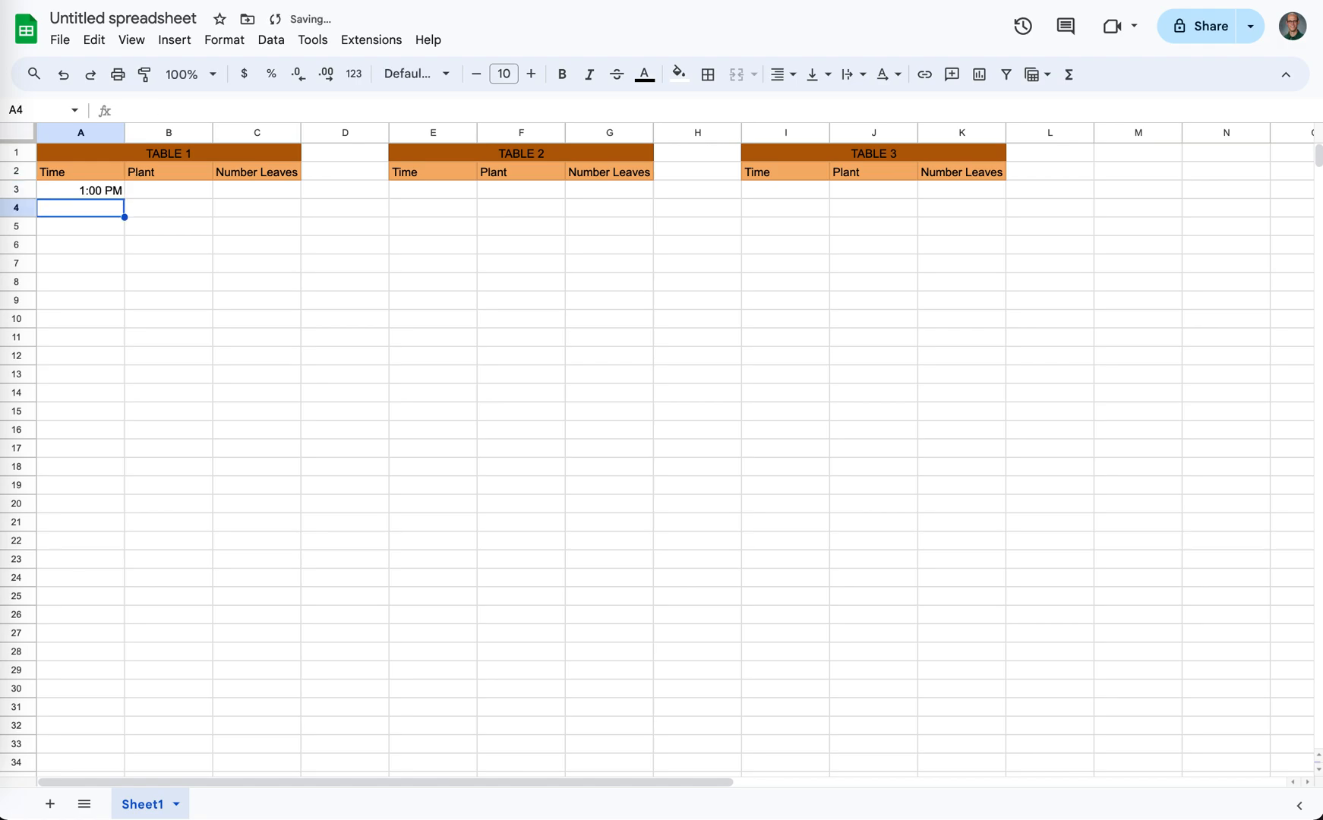
{"action": "type", "text": "2:00 pm"}
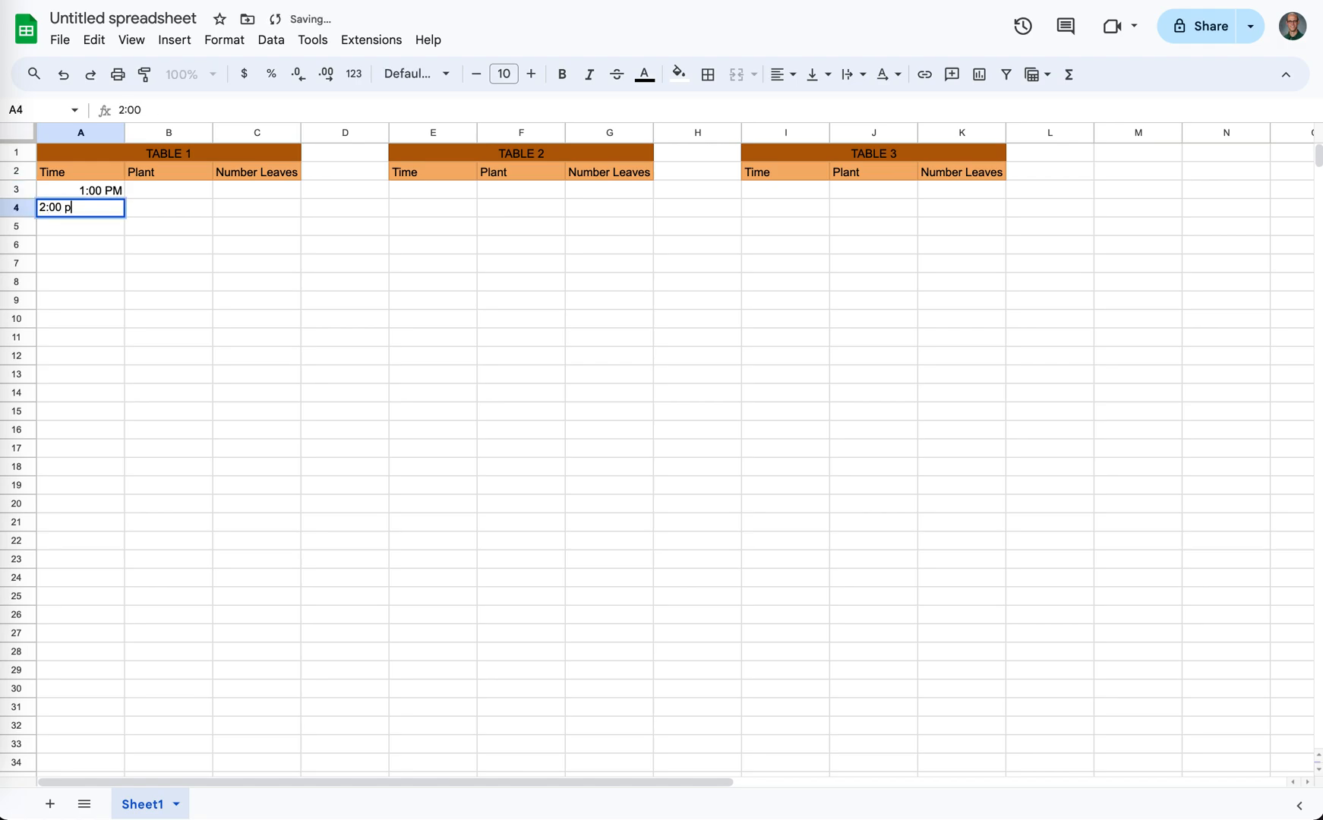
{"action": "key", "text": "Return"}
- Extend the hourly time series from A4 down to 4:00 AM in A18
{"action": "left_click", "coordinate": [105, 209]}
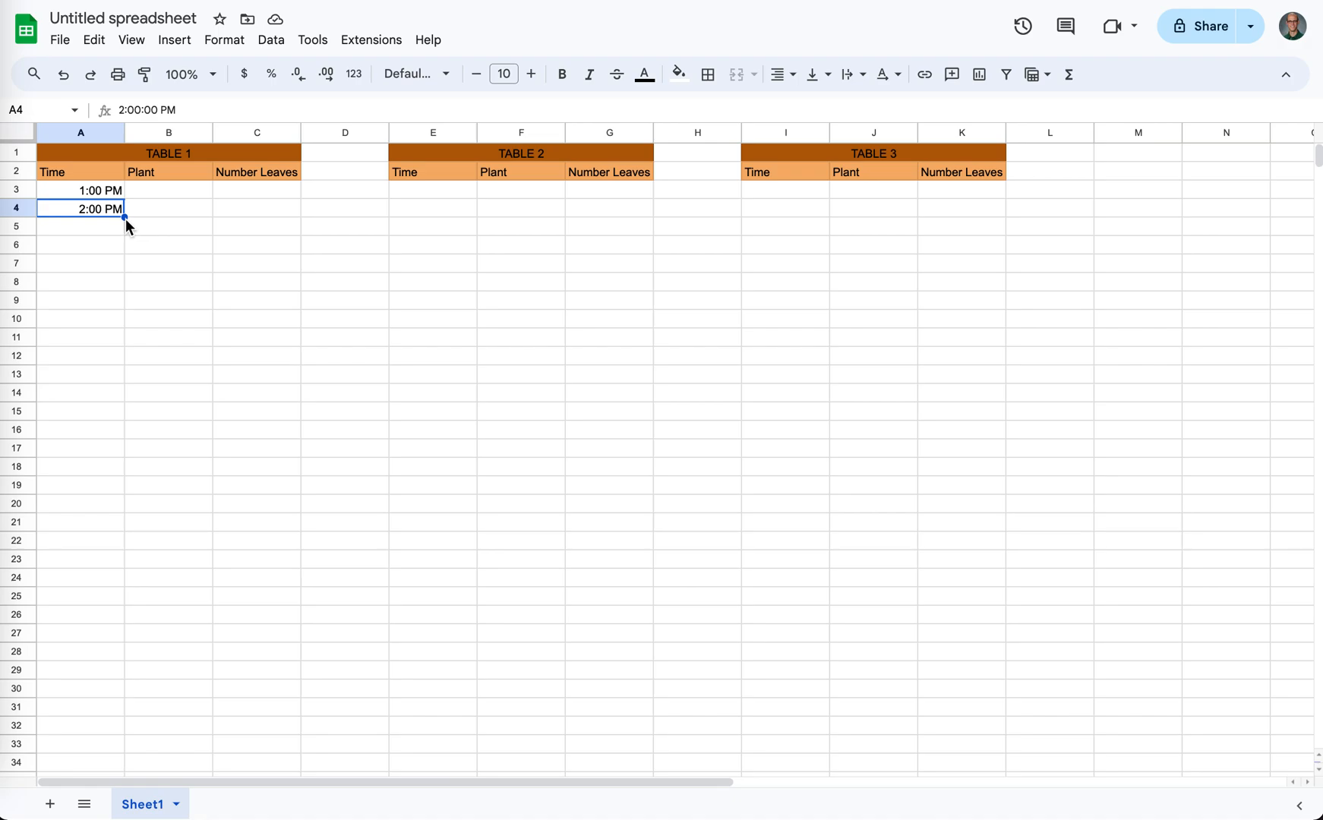
{"action": "left_click_drag", "start_coordinate": [126, 219], "coordinate": [120, 465]}
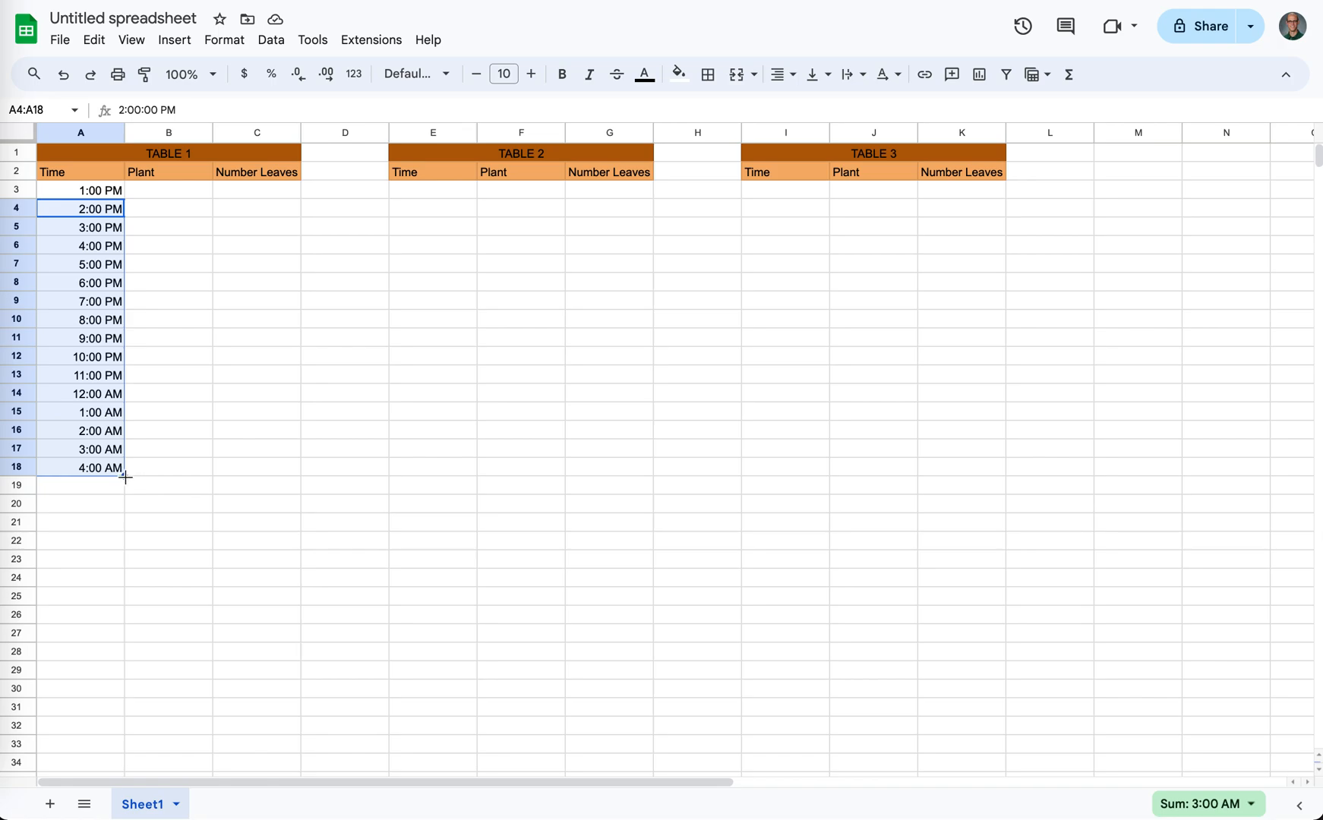
{"action": "left_click", "coordinate": [159, 305]}
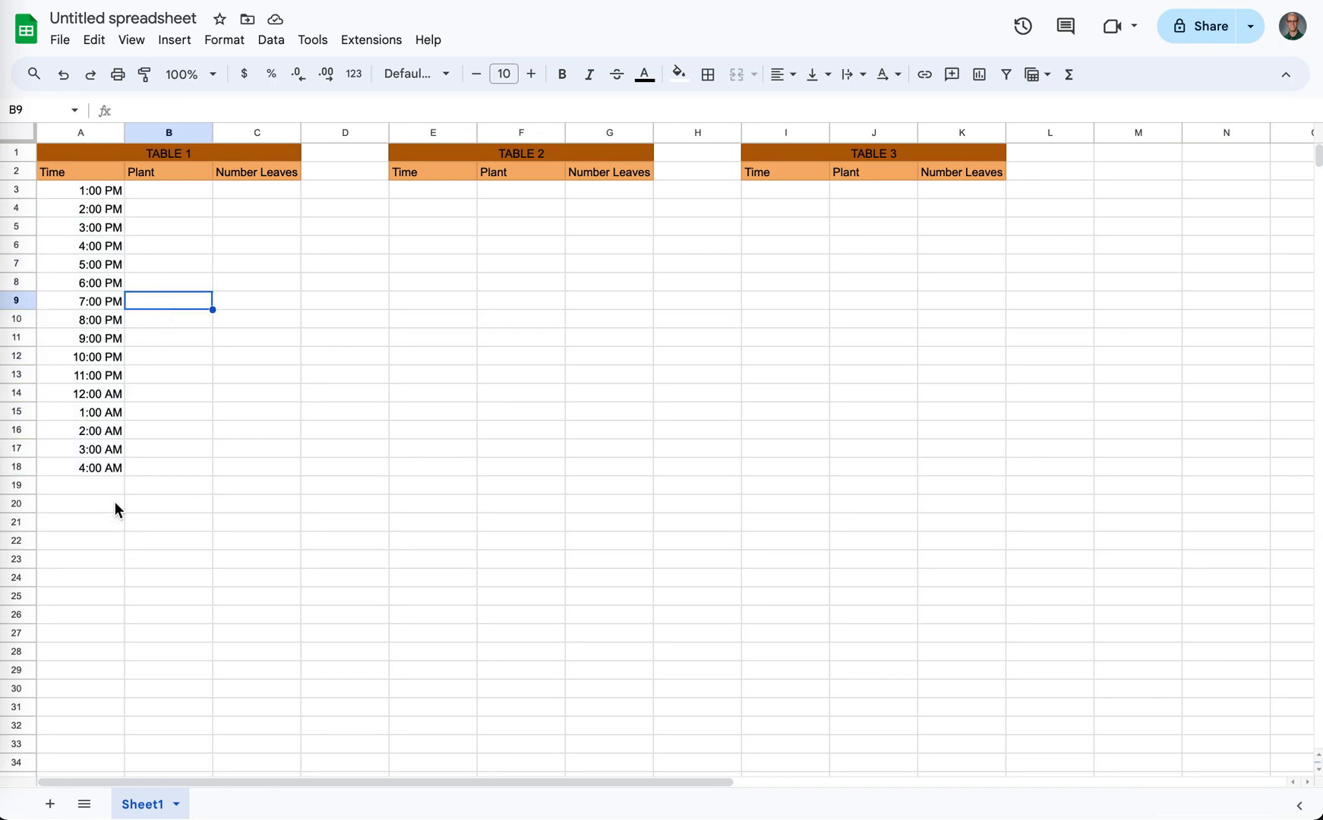
{"action": "left_click", "coordinate": [104, 471]}
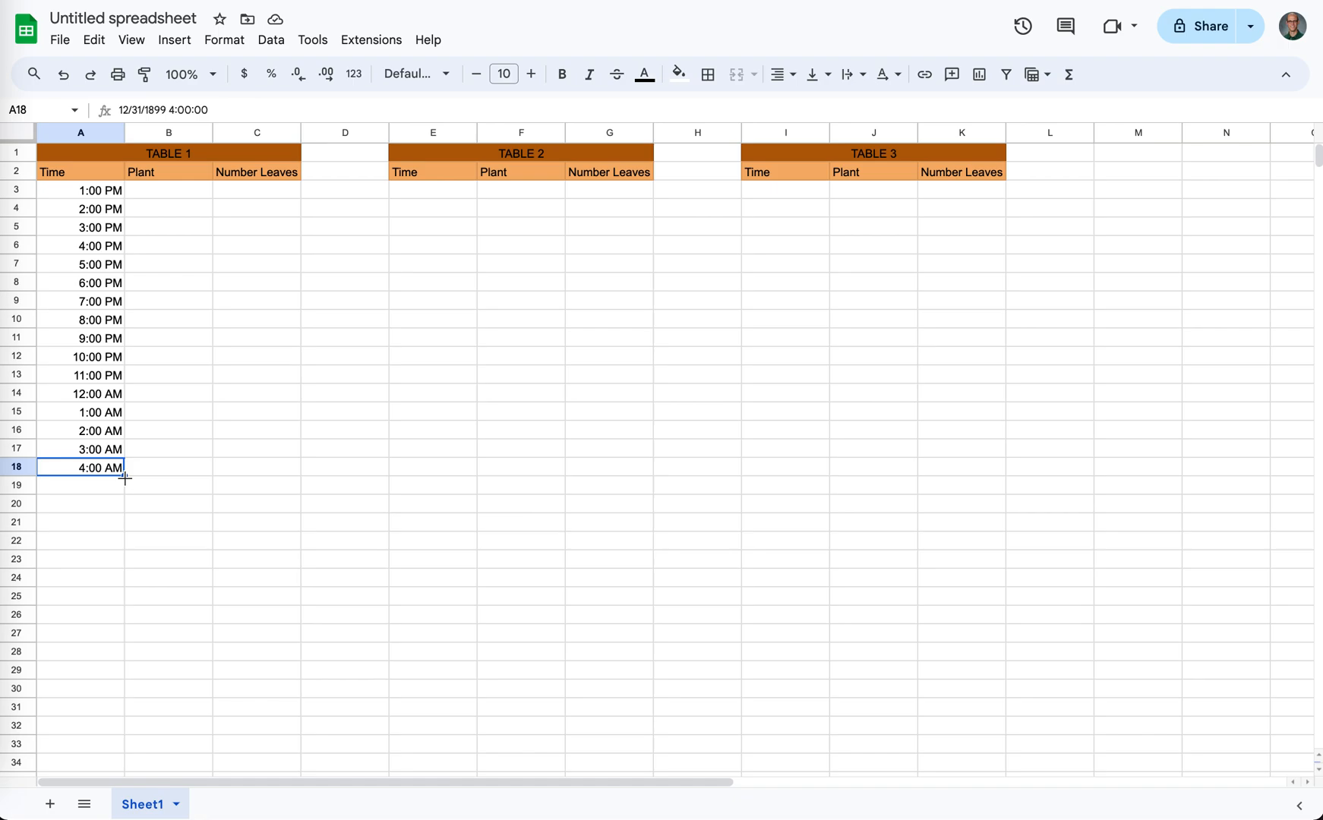
- Enter the values 2, 3, 4 and 7 in B3 to B6 under TABLE 1's Plant heading
{"action": "left_click", "coordinate": [195, 199]}
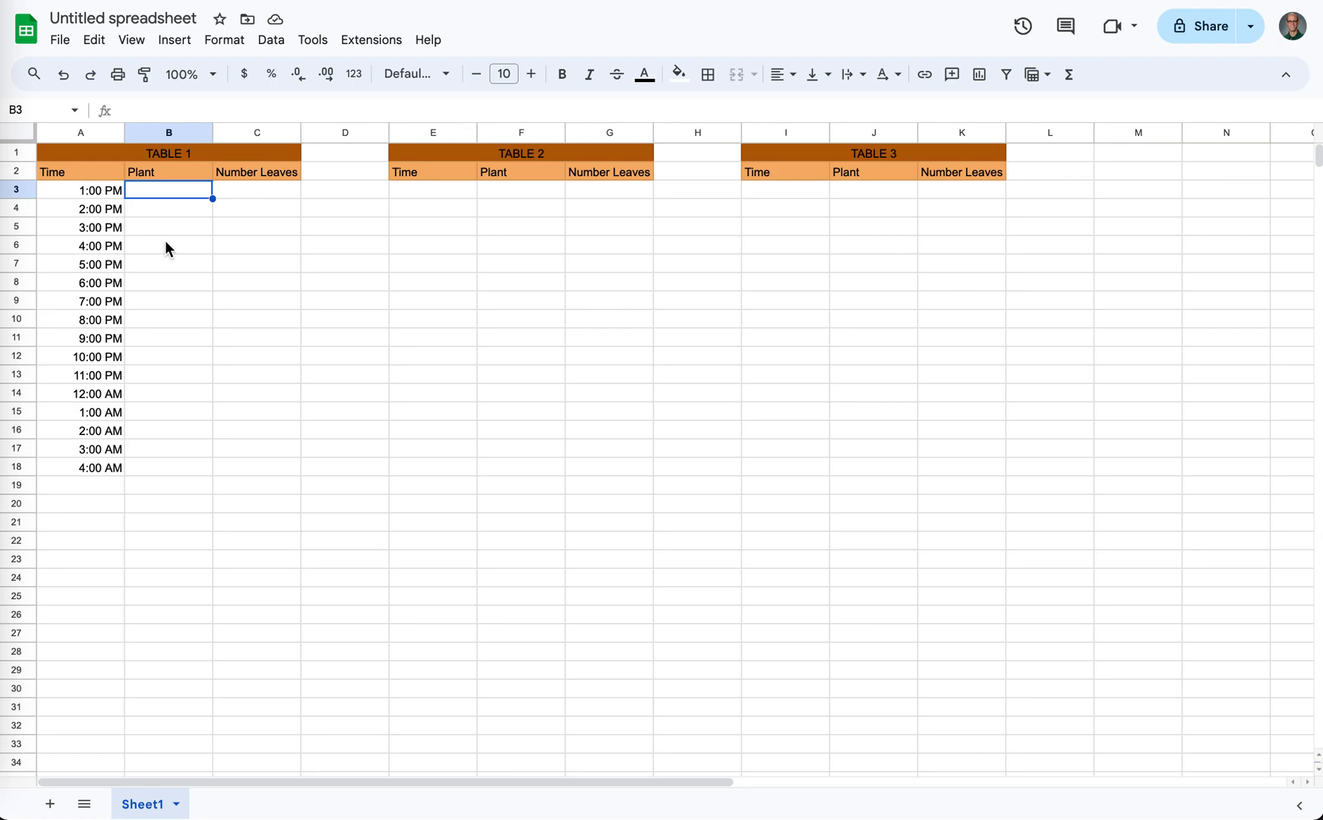
{"action": "type", "text": "2"}
{"action": "key", "text": "Return"}
{"action": "type", "text": "3"}
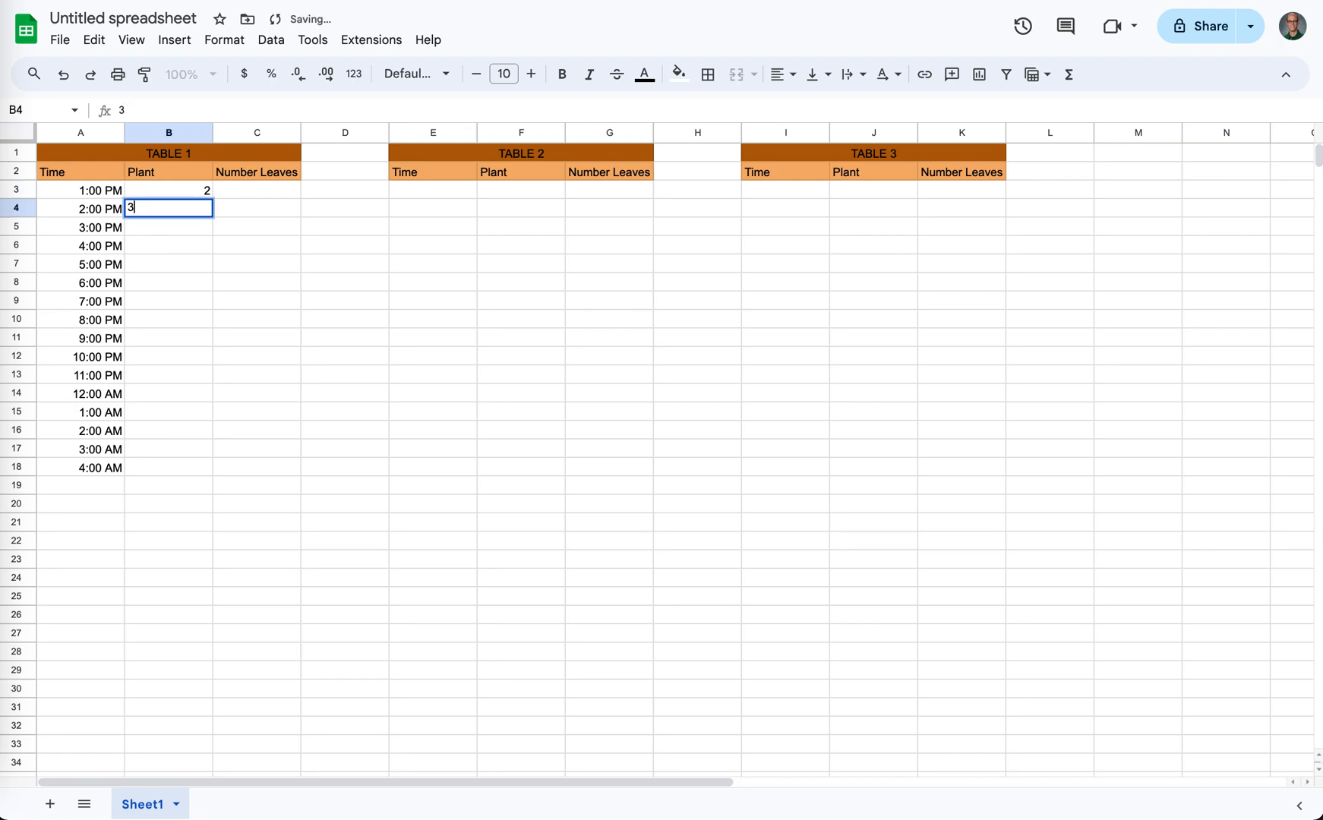
{"action": "key", "text": "Return"}
{"action": "type", "text": "4"}
{"action": "key", "text": "Return"}
{"action": "type", "text": "7"}
{"action": "key", "text": "Return"}
{"action": "left_click", "coordinate": [88, 486]}
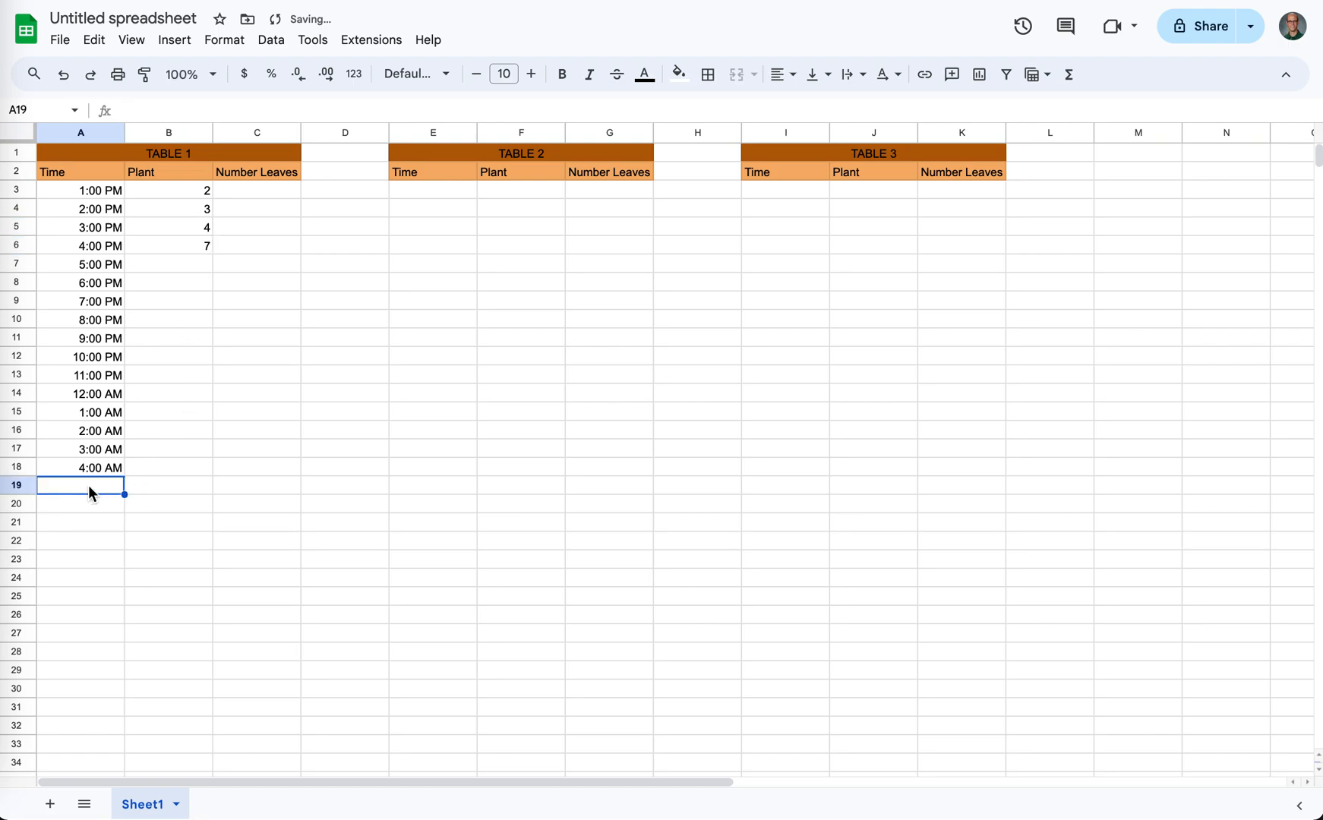
- Start a formula in B19 and view the options for formula suggestions
{"action": "left_click", "coordinate": [171, 483]}
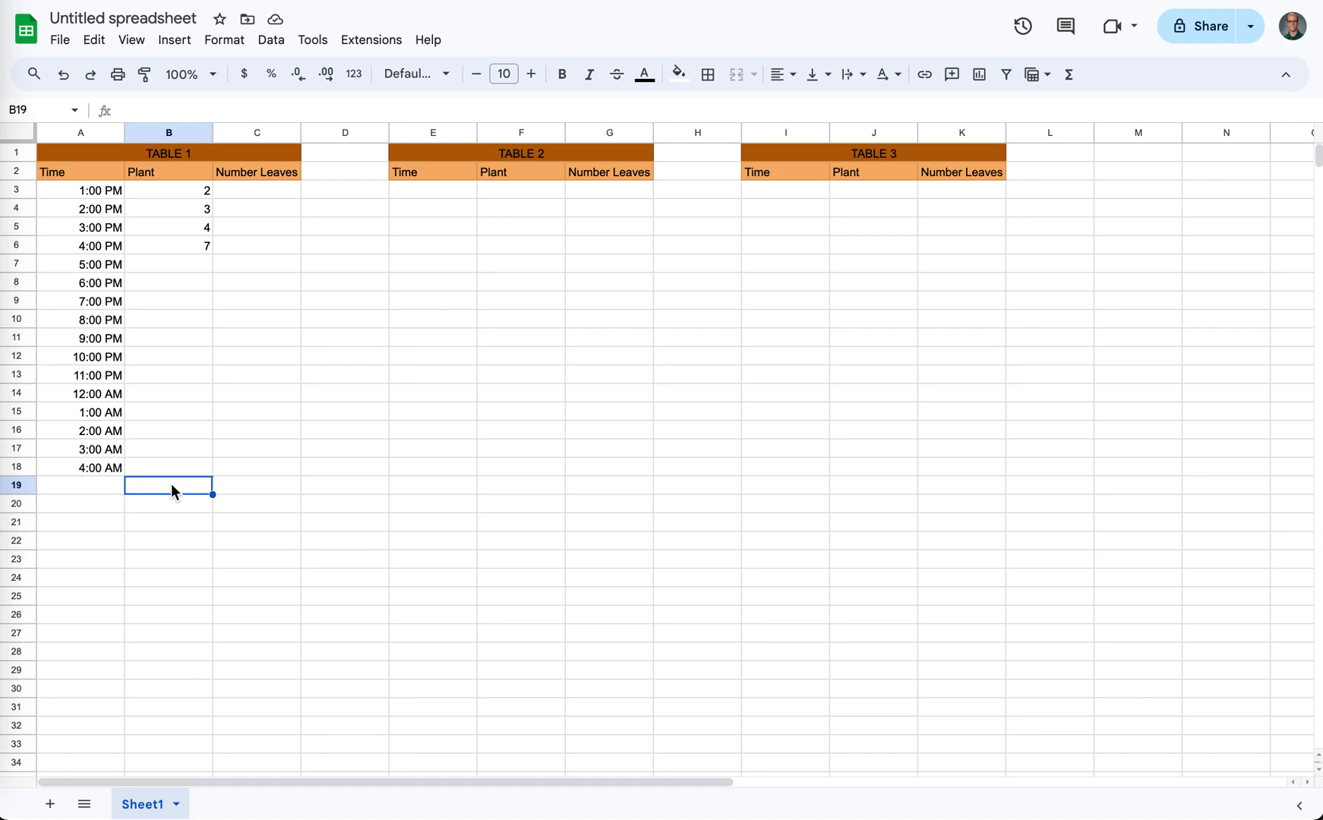
{"action": "type", "text": "="}
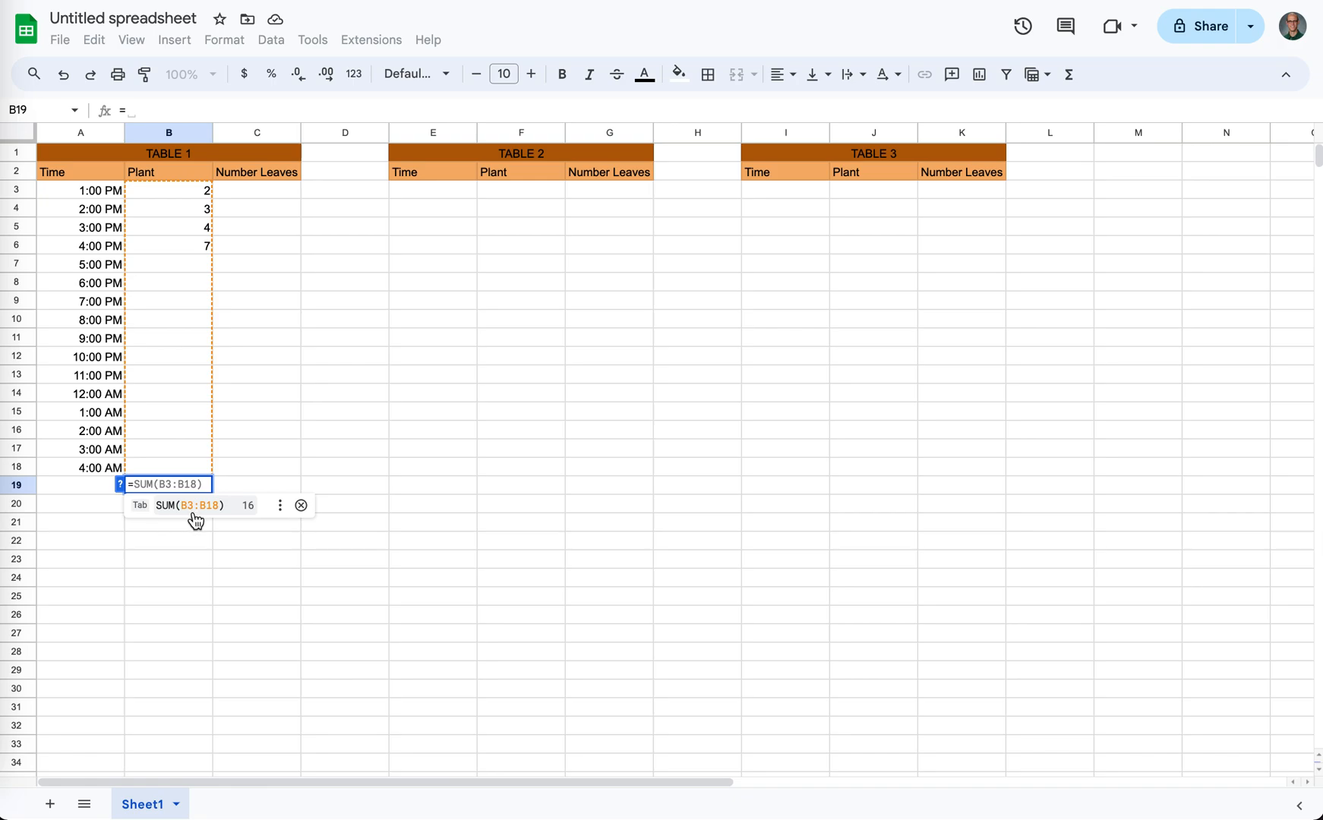
{"action": "left_click", "coordinate": [279, 507]}
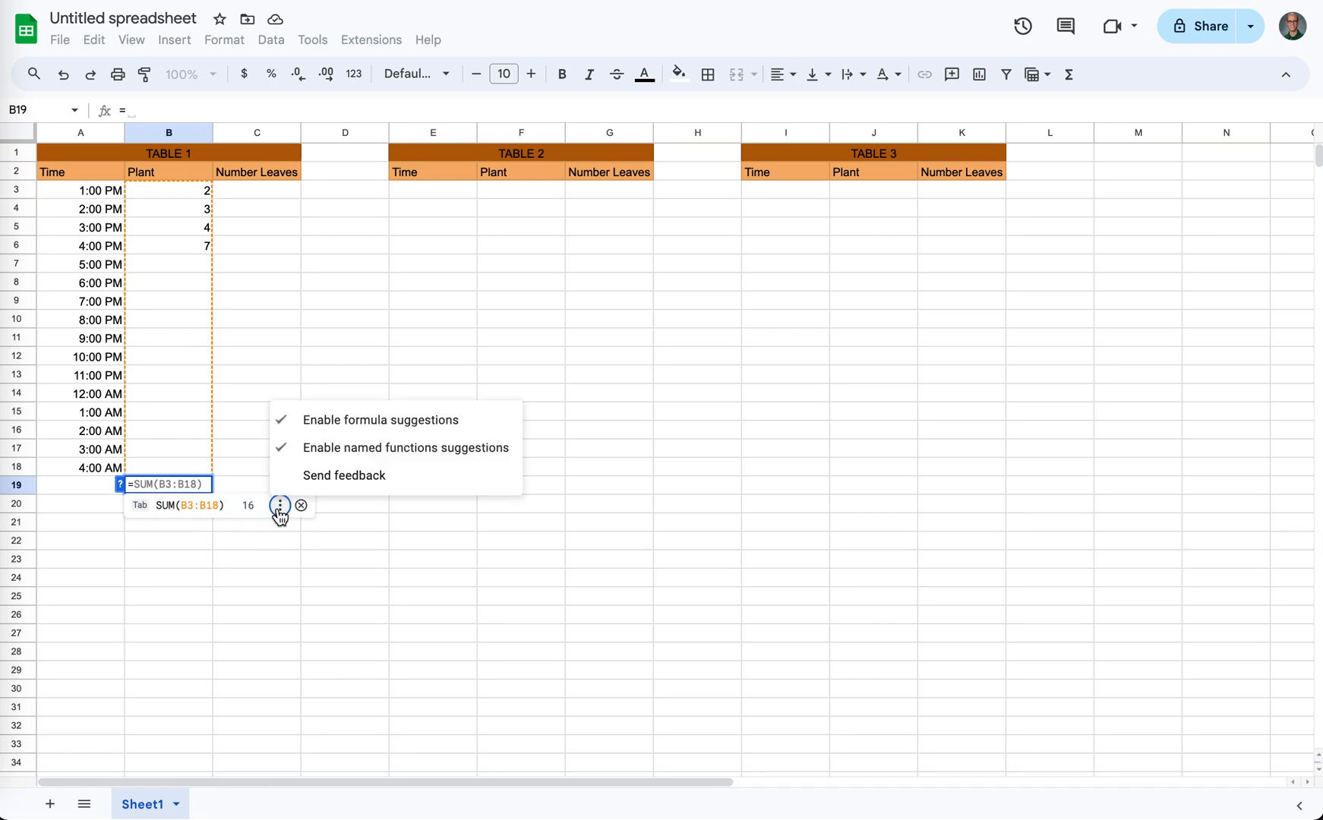
{"action": "left_click", "coordinate": [280, 507]}
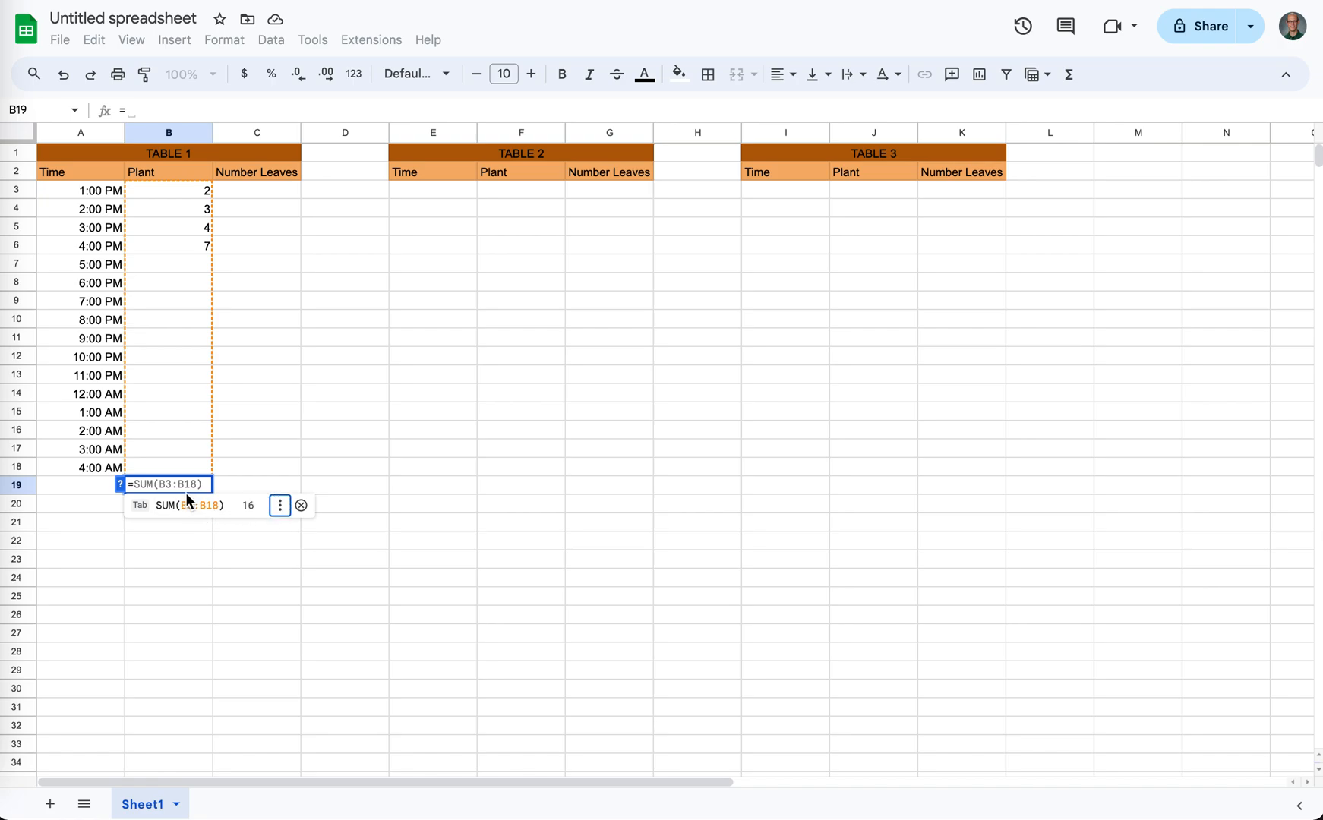
- Enter the formula =COUNT(B3:B18) in B19, below TABLE 1's Plant column
{"action": "left_click", "coordinate": [161, 483]}
{"action": "type", "text": "=count"}
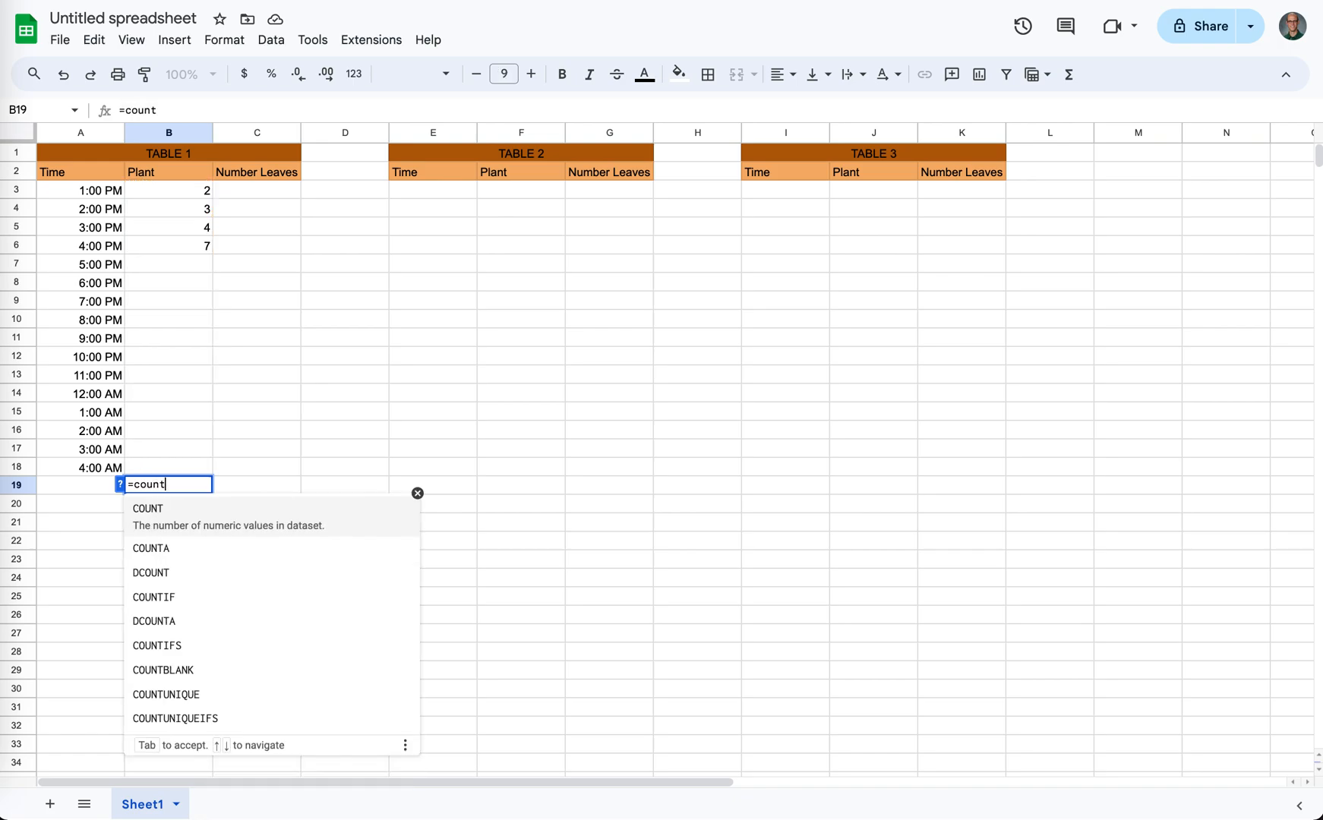
{"action": "key", "text": "Tab"}
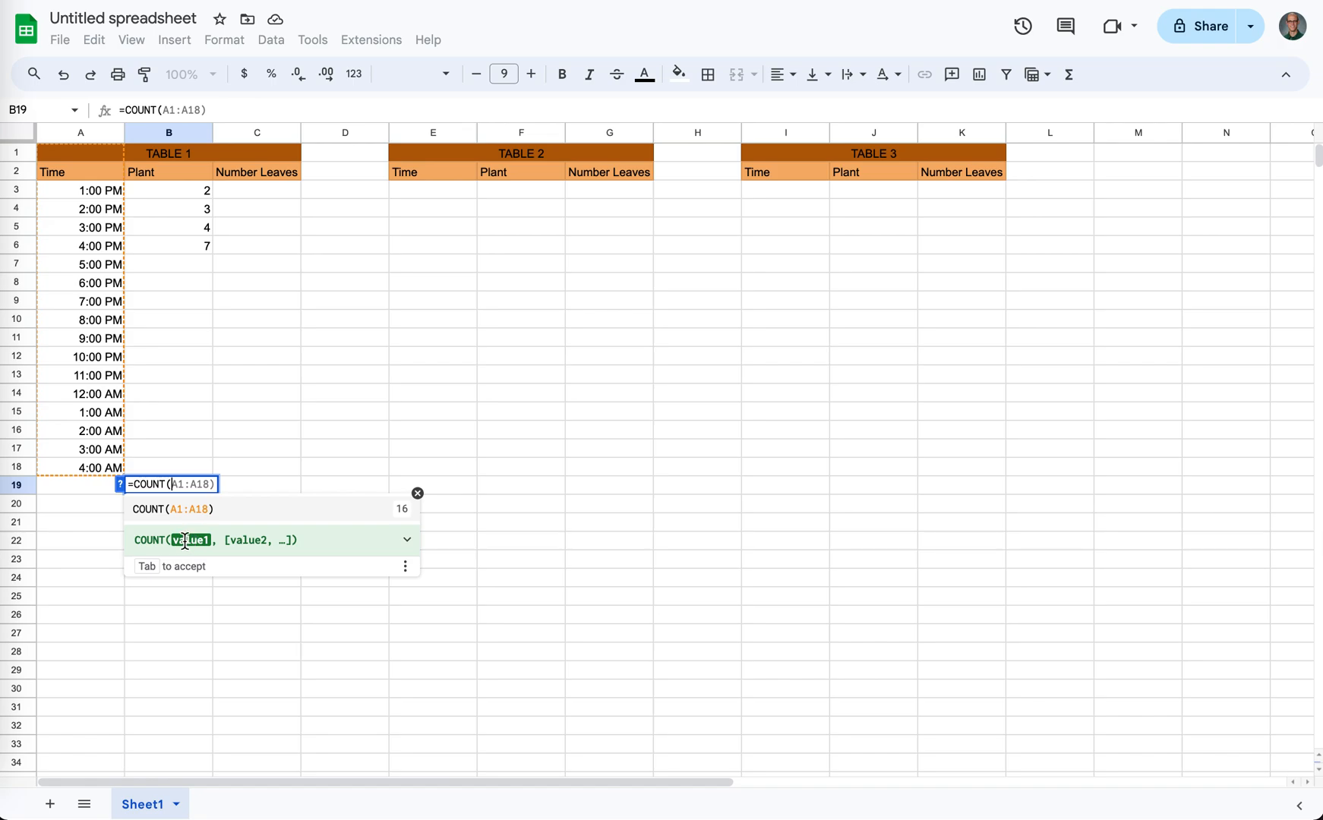
{"action": "left_click", "coordinate": [205, 193]}
{"action": "left_click_drag", "start_coordinate": [205, 196], "coordinate": [193, 460]}
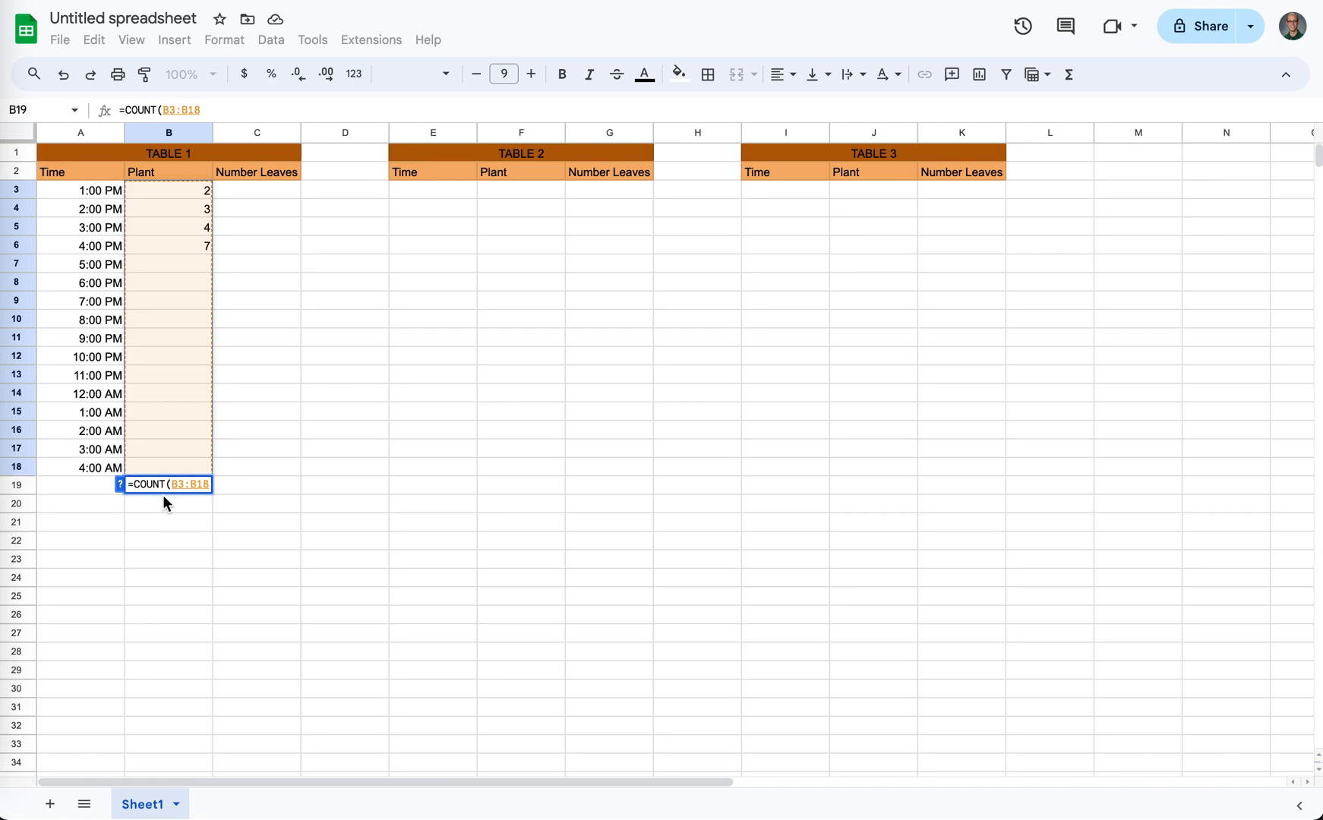
{"action": "type", "text": ","}
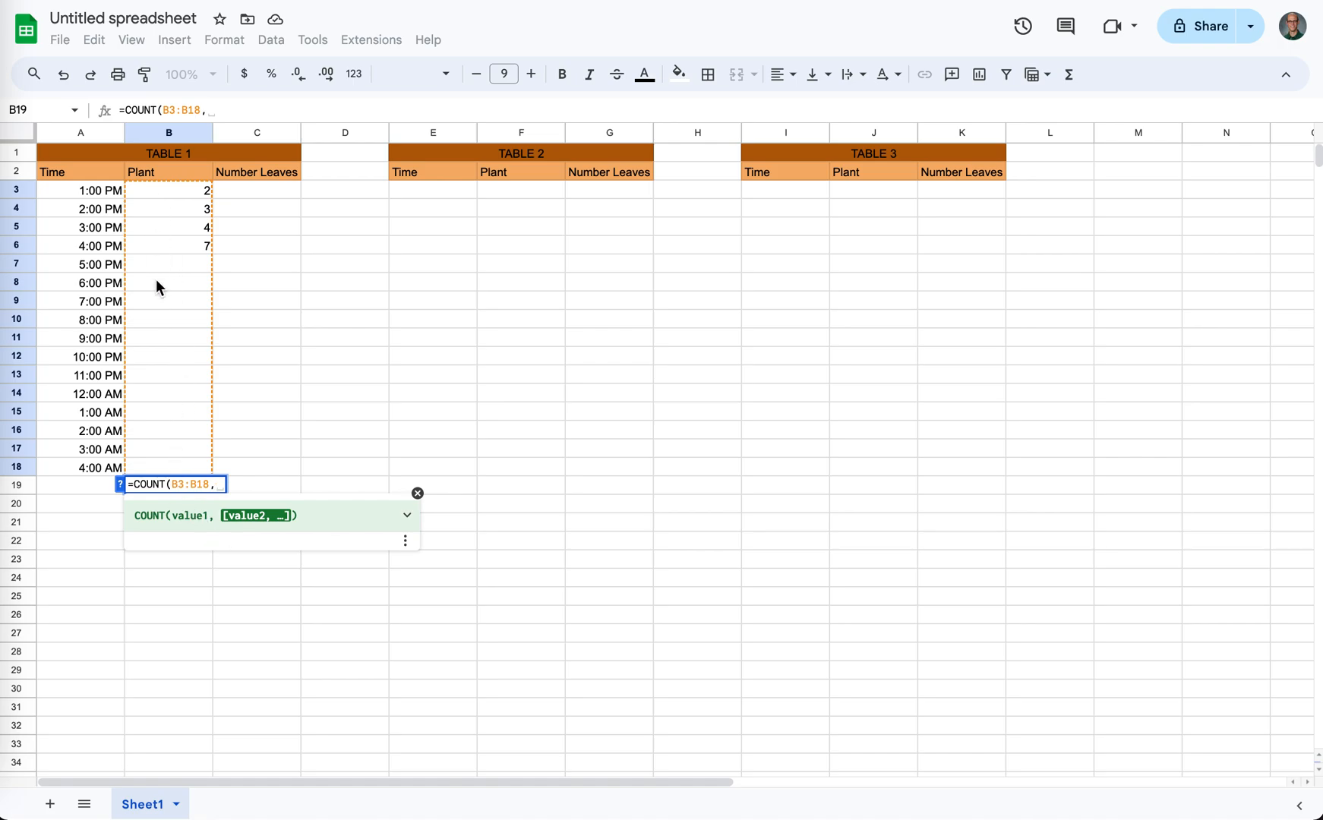
{"action": "key", "text": "BackSpace"}
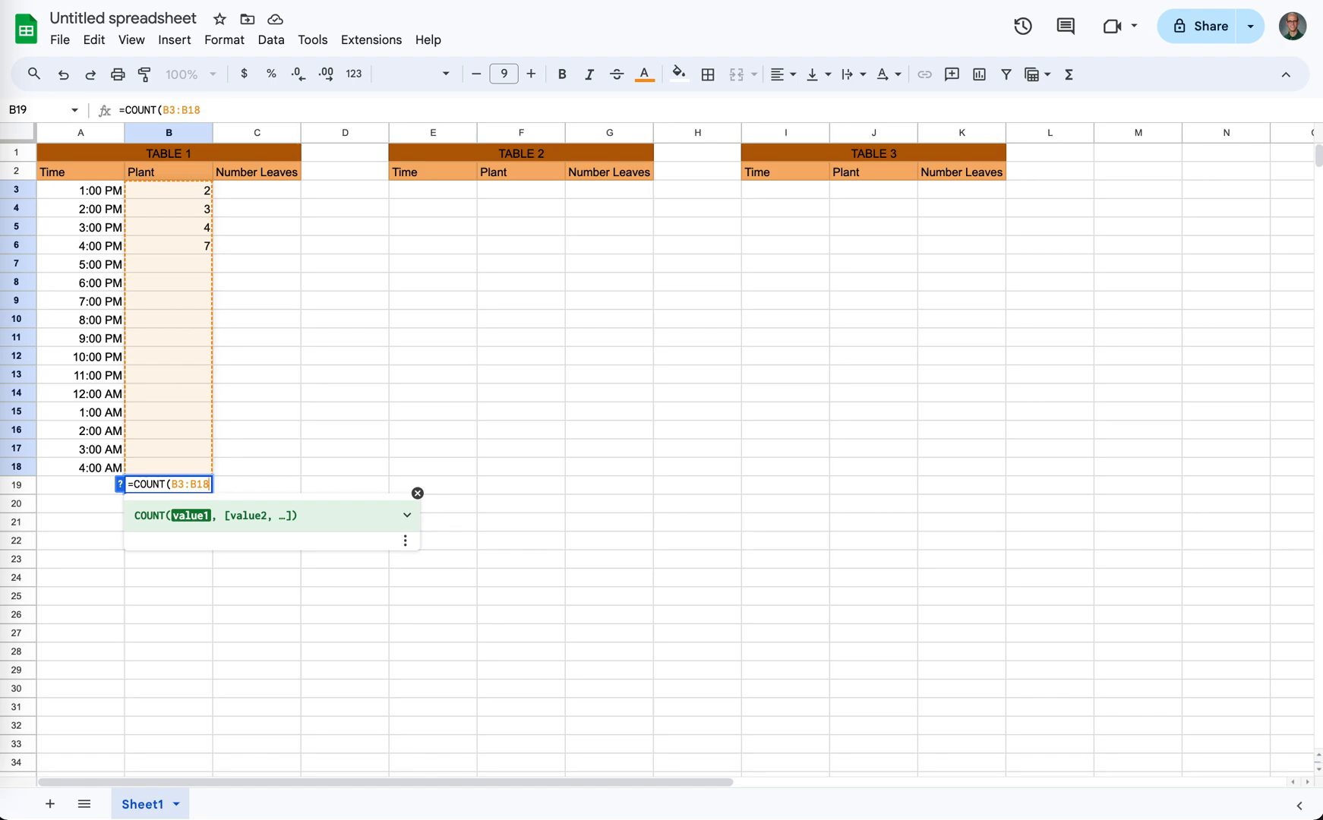
{"action": "type", "text": ")"}
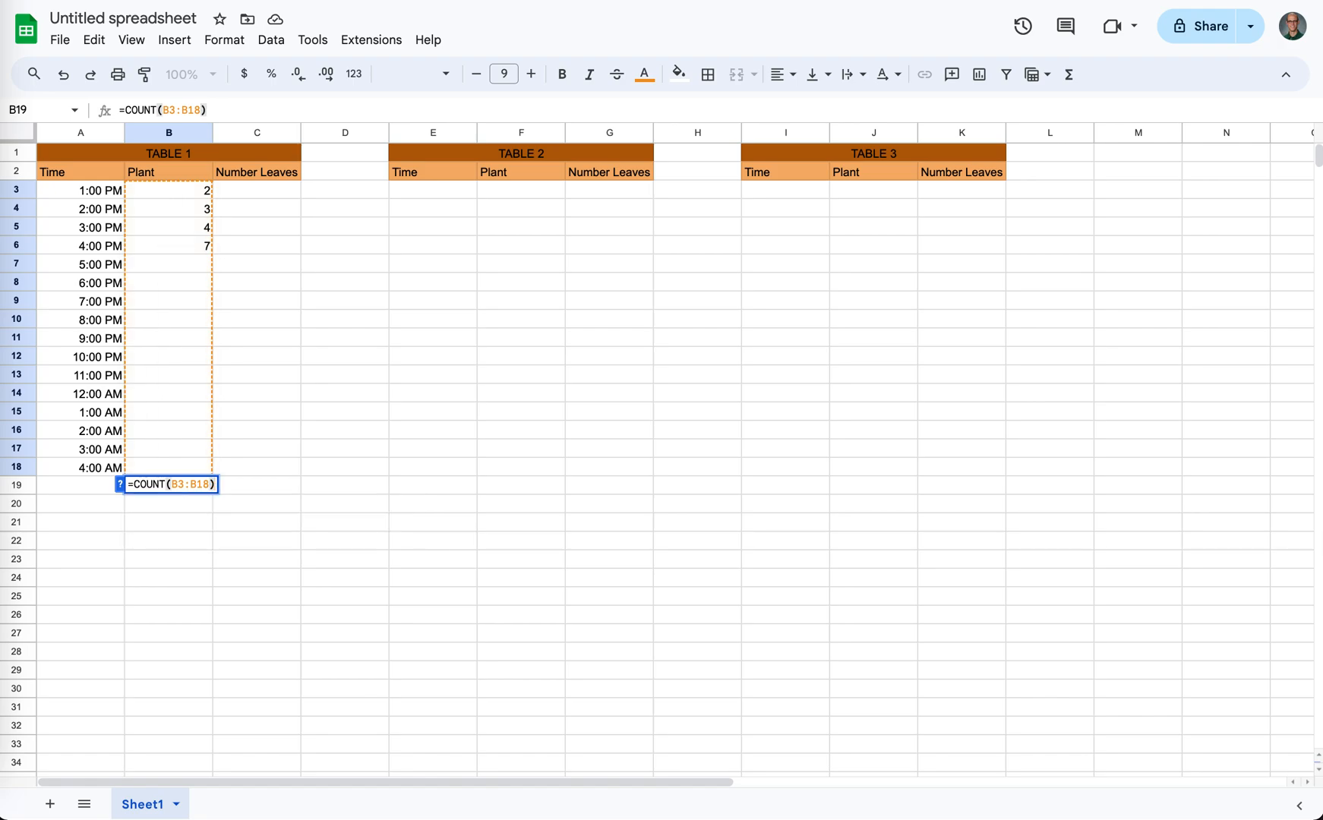
{"action": "key", "text": "Return"}
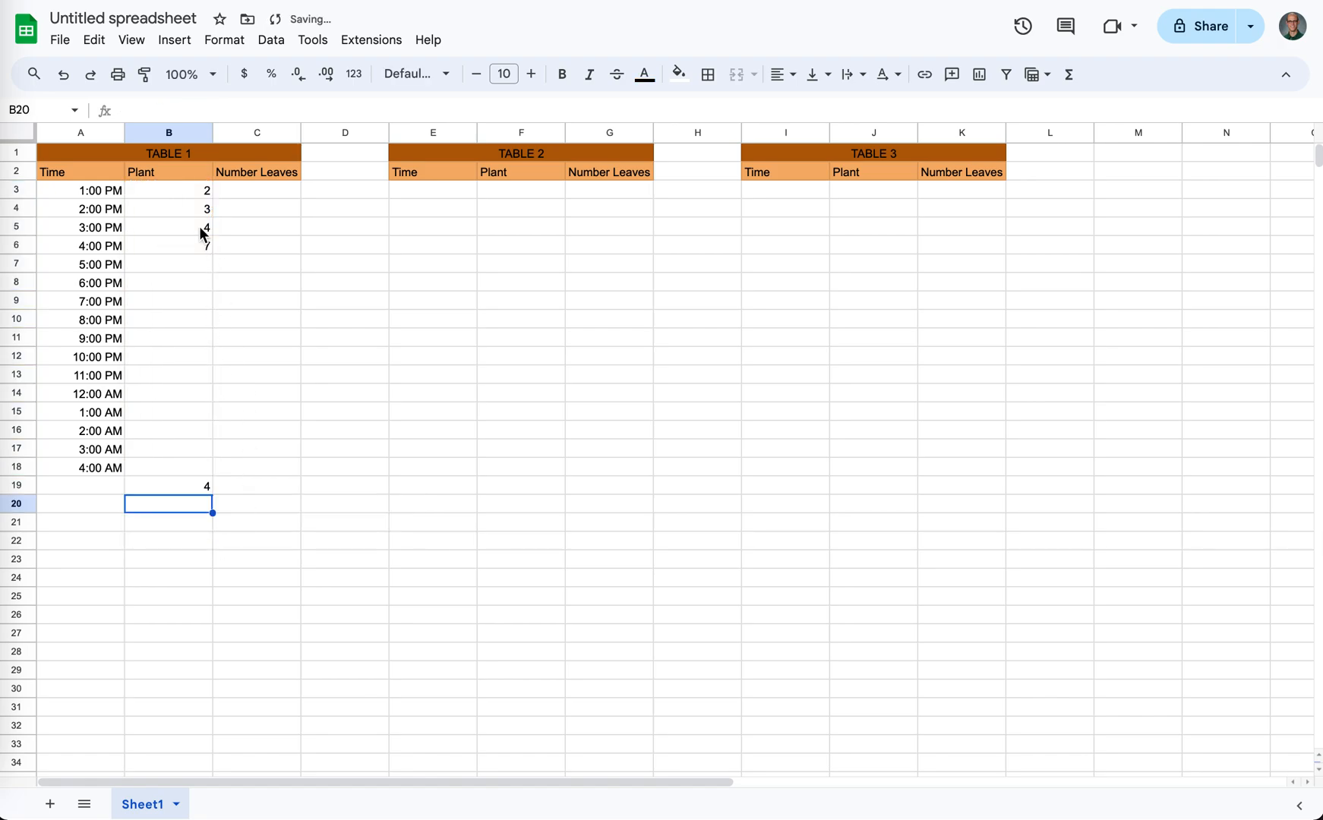
- Enter the formula =sum(B3:B18) in B20, below the count of TABLE 1's Plant column
{"action": "left_click_drag", "start_coordinate": [195, 189], "coordinate": [196, 250]}
{"action": "left_click", "coordinate": [176, 509]}
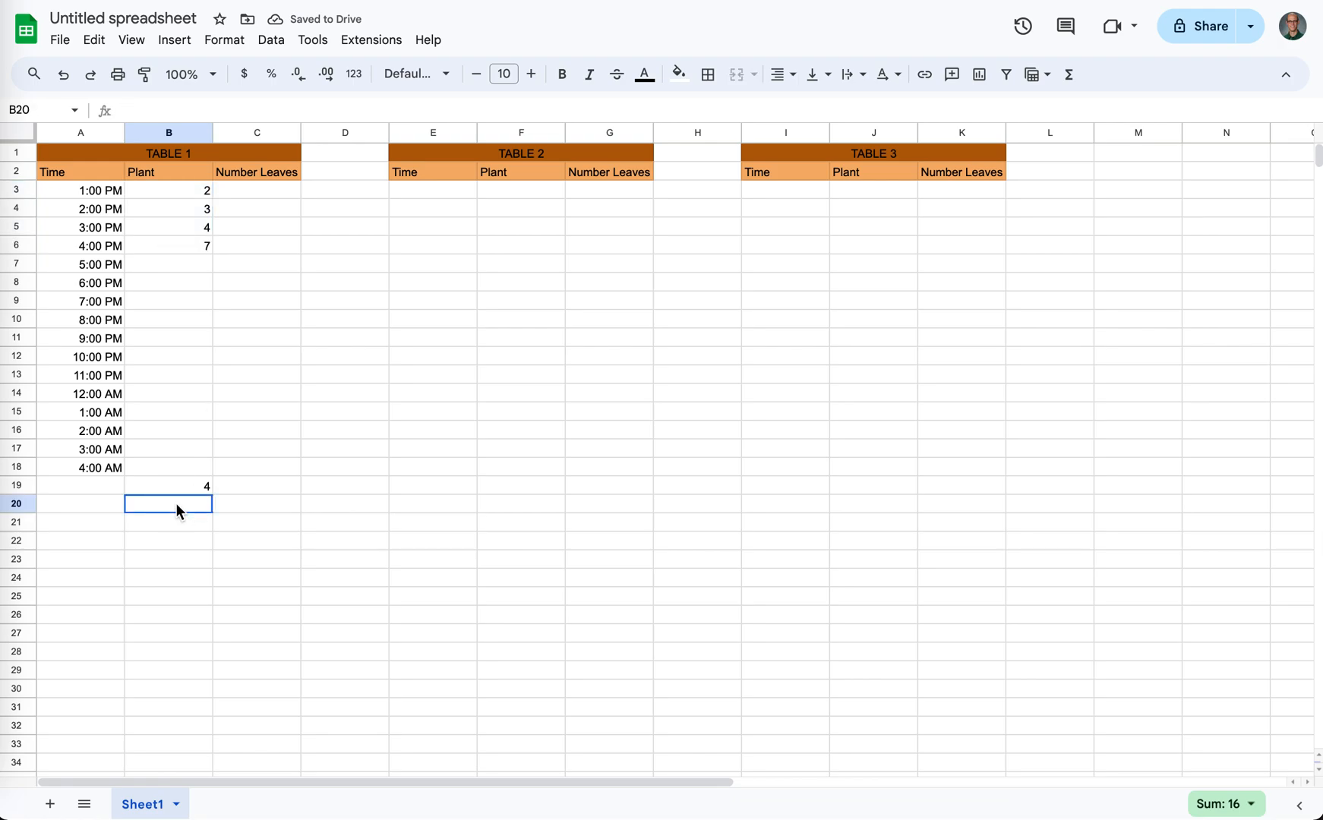
{"action": "type", "text": "=su"}
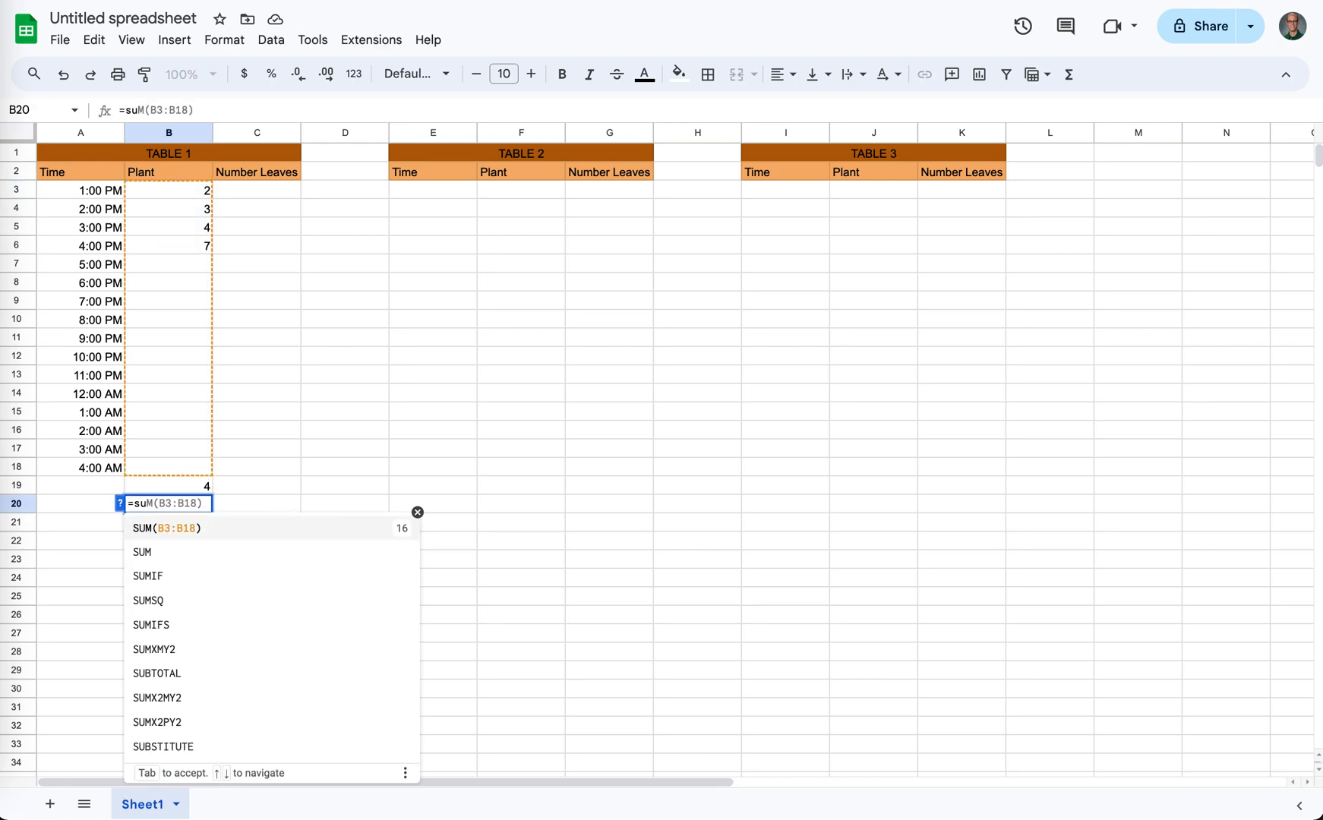
{"action": "type", "text": "m("}
{"action": "left_click_drag", "start_coordinate": [201, 192], "coordinate": [200, 473]}
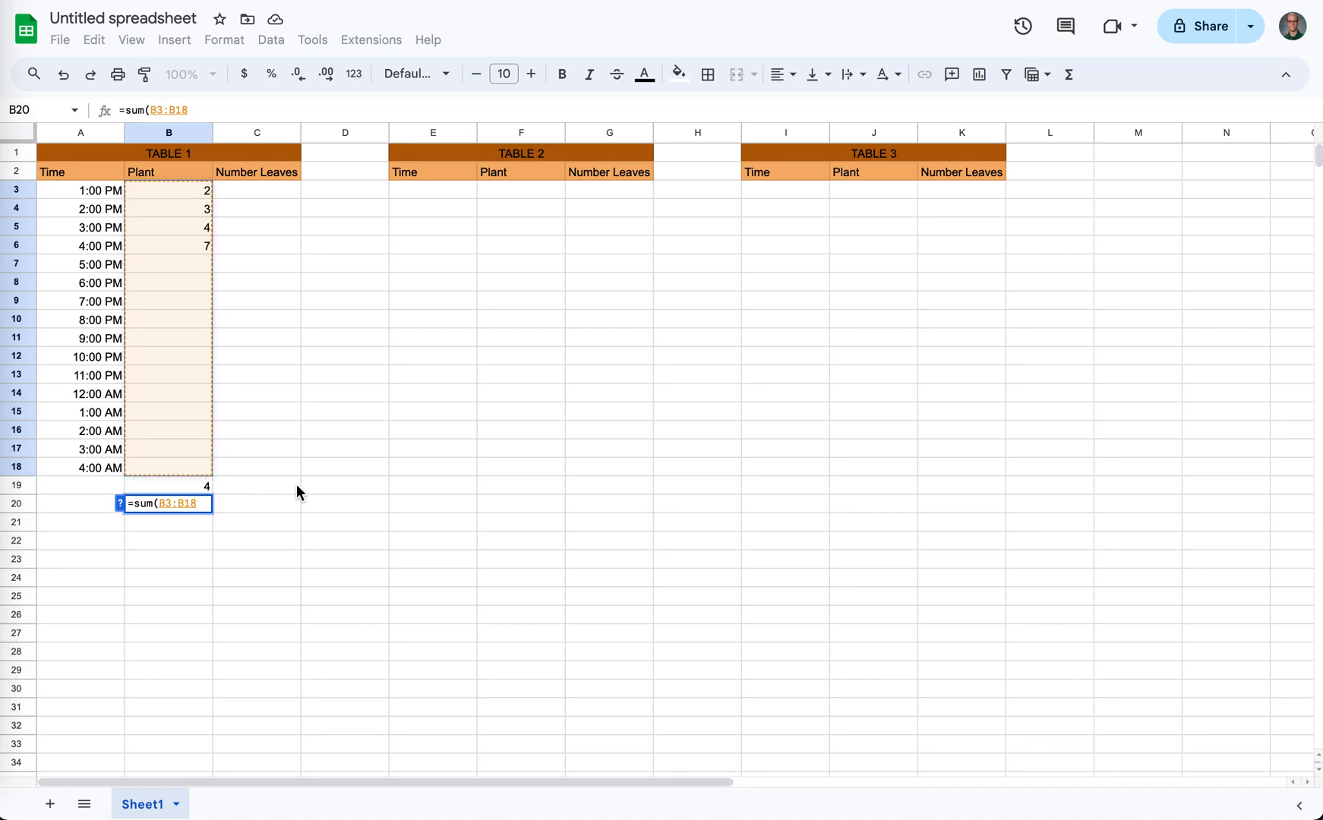
{"action": "type", "text": ")"}
{"action": "key", "text": "Return"}
{"action": "left_click", "coordinate": [187, 505]}
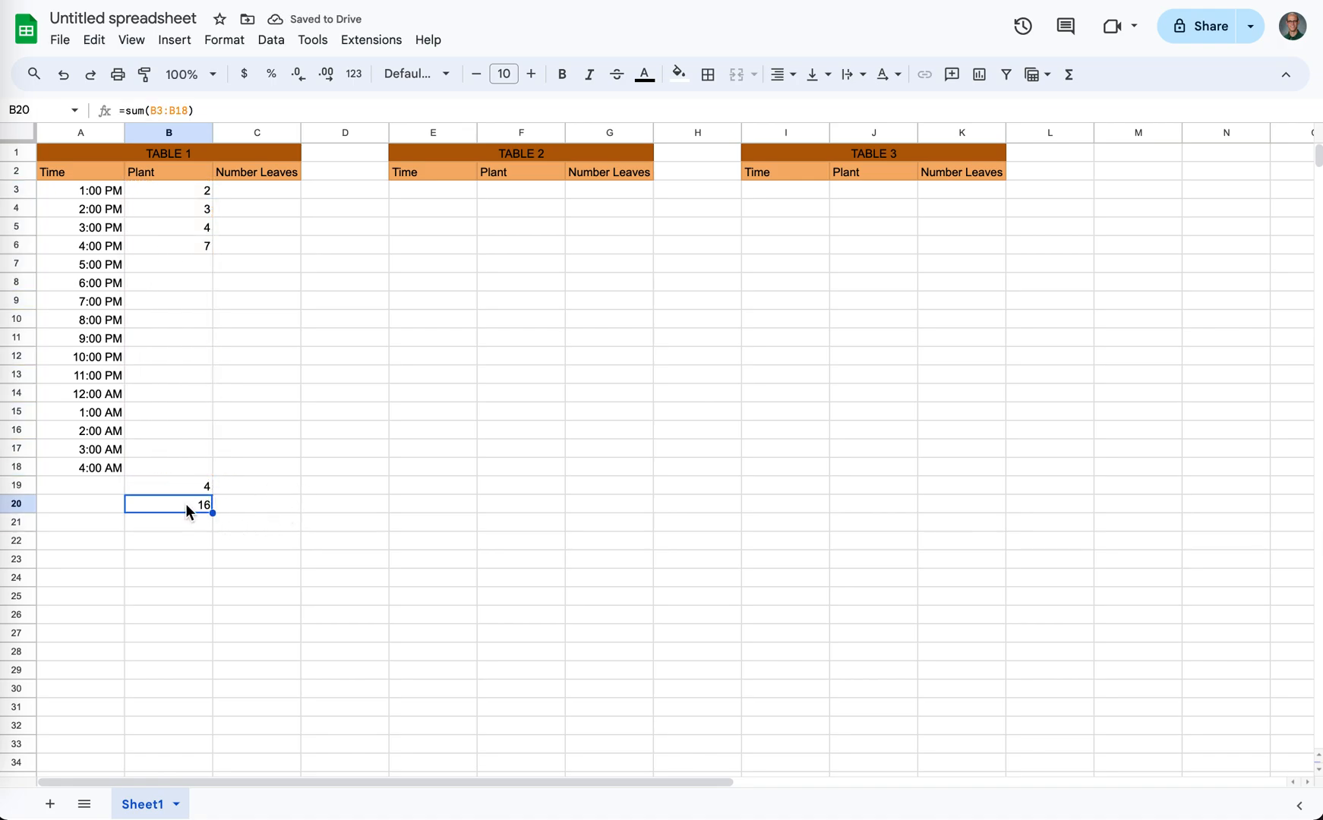
- Enter the formula =average(B3:B18) in B21, below the sum of TABLE 1's Plant column, and check its range
{"action": "left_click_drag", "start_coordinate": [186, 490], "coordinate": [187, 507]}
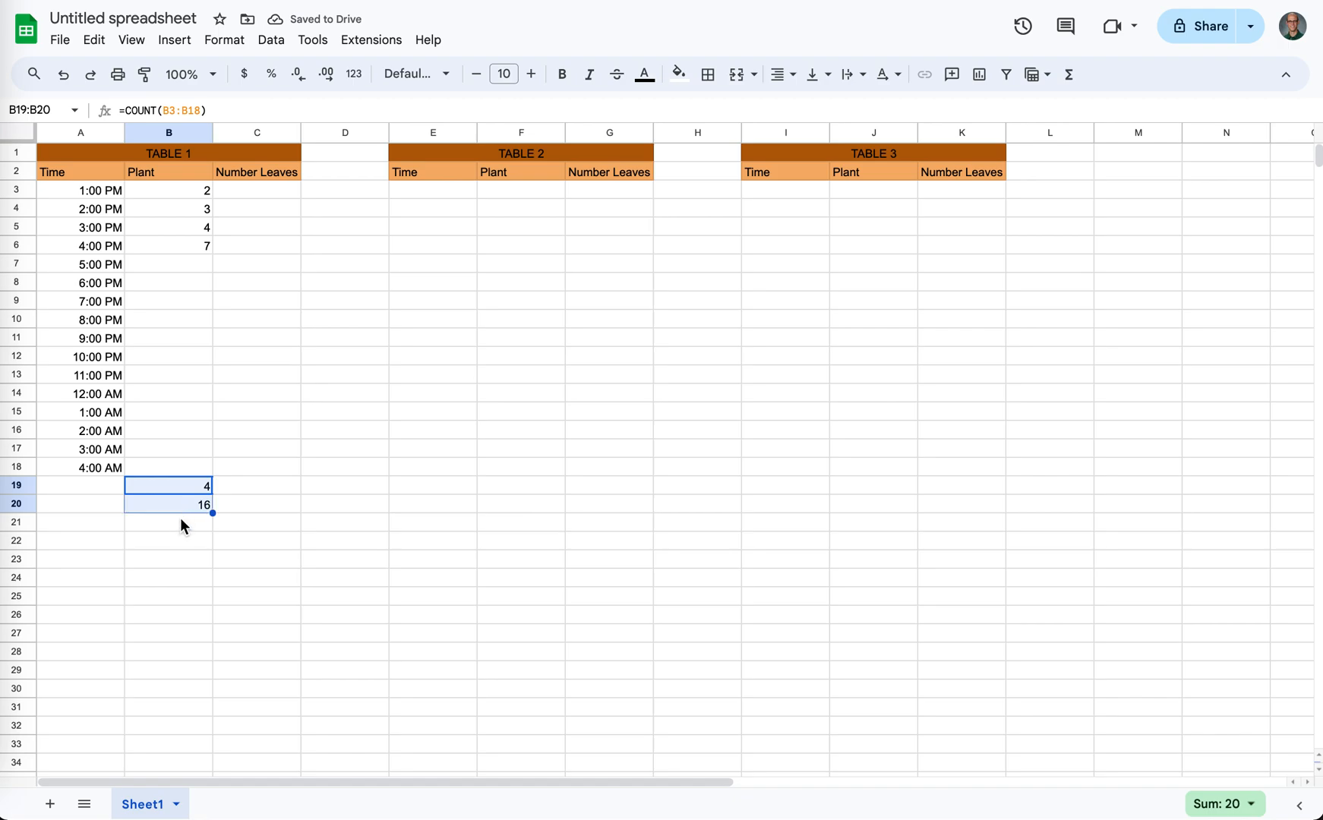
{"action": "left_click", "coordinate": [177, 521]}
{"action": "type", "text": "=averag"}
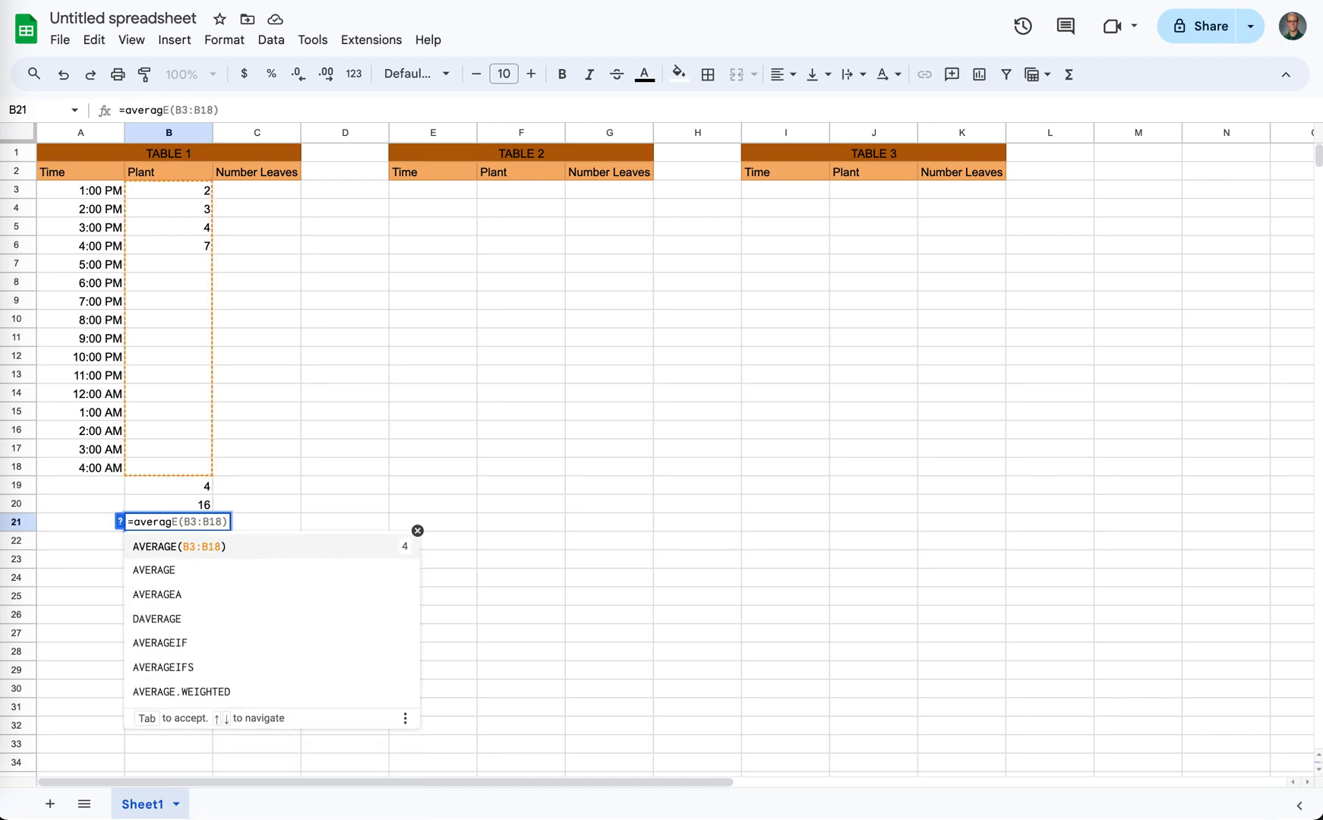
{"action": "type", "text": "e("}
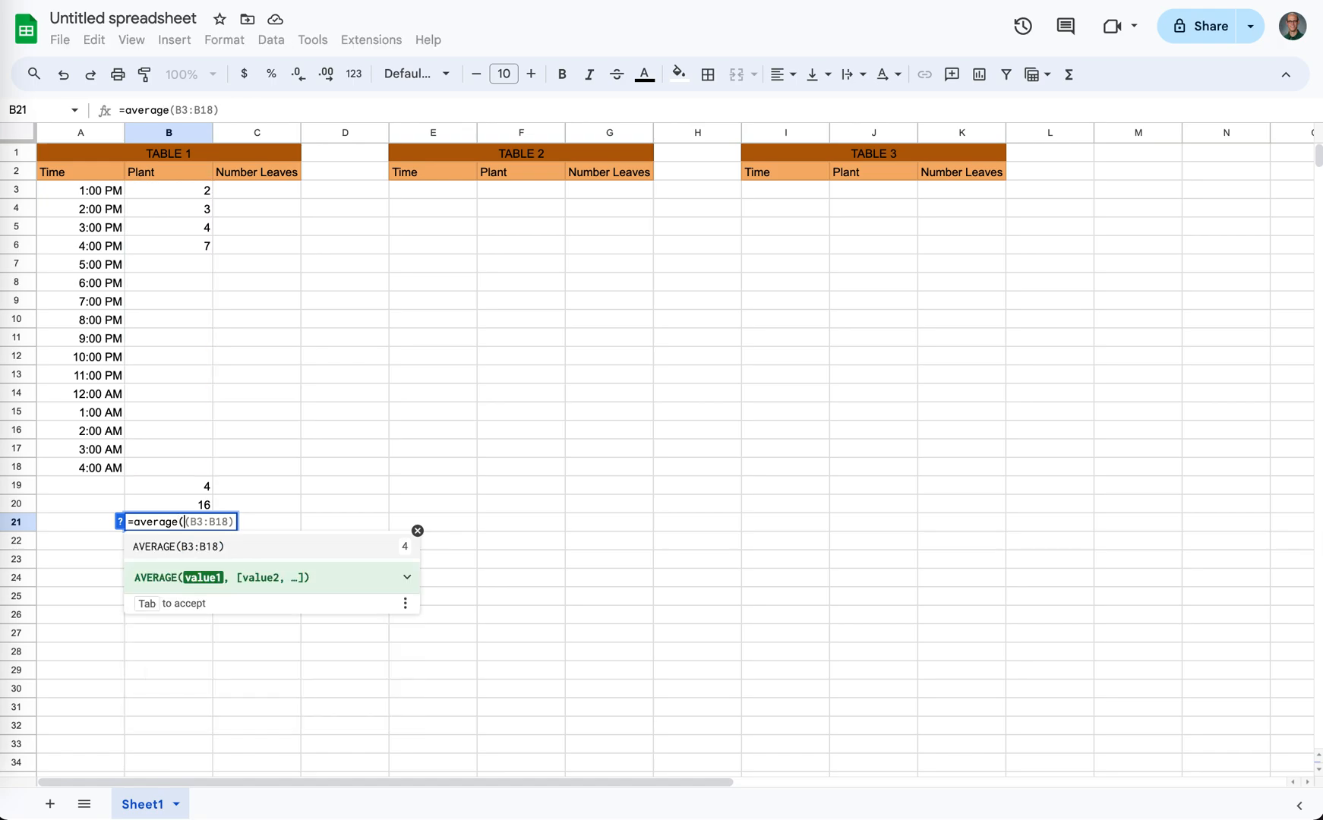
{"action": "left_click", "coordinate": [174, 196]}
{"action": "left_click_drag", "start_coordinate": [174, 205], "coordinate": [185, 476]}
{"action": "type", "text": ")"}
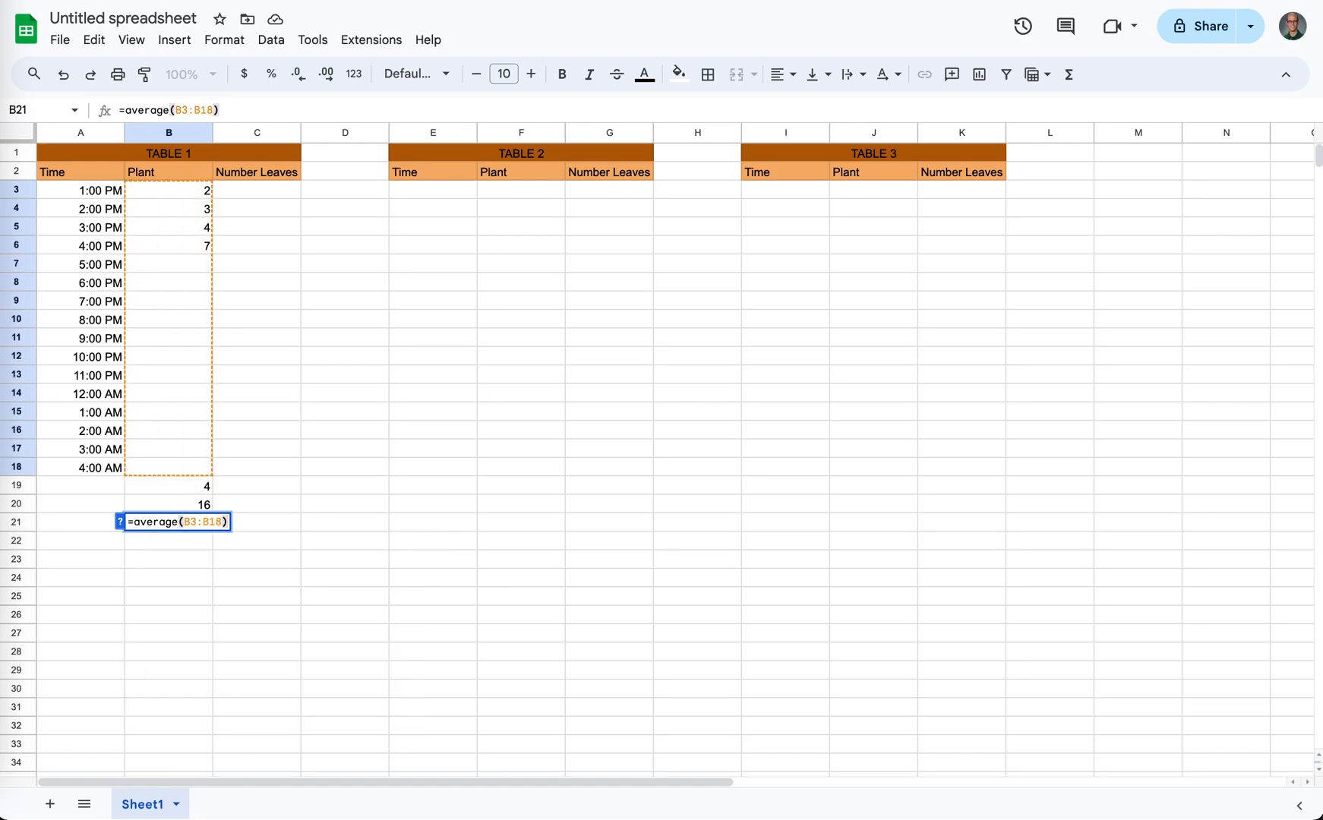
{"action": "key", "text": "Return"}
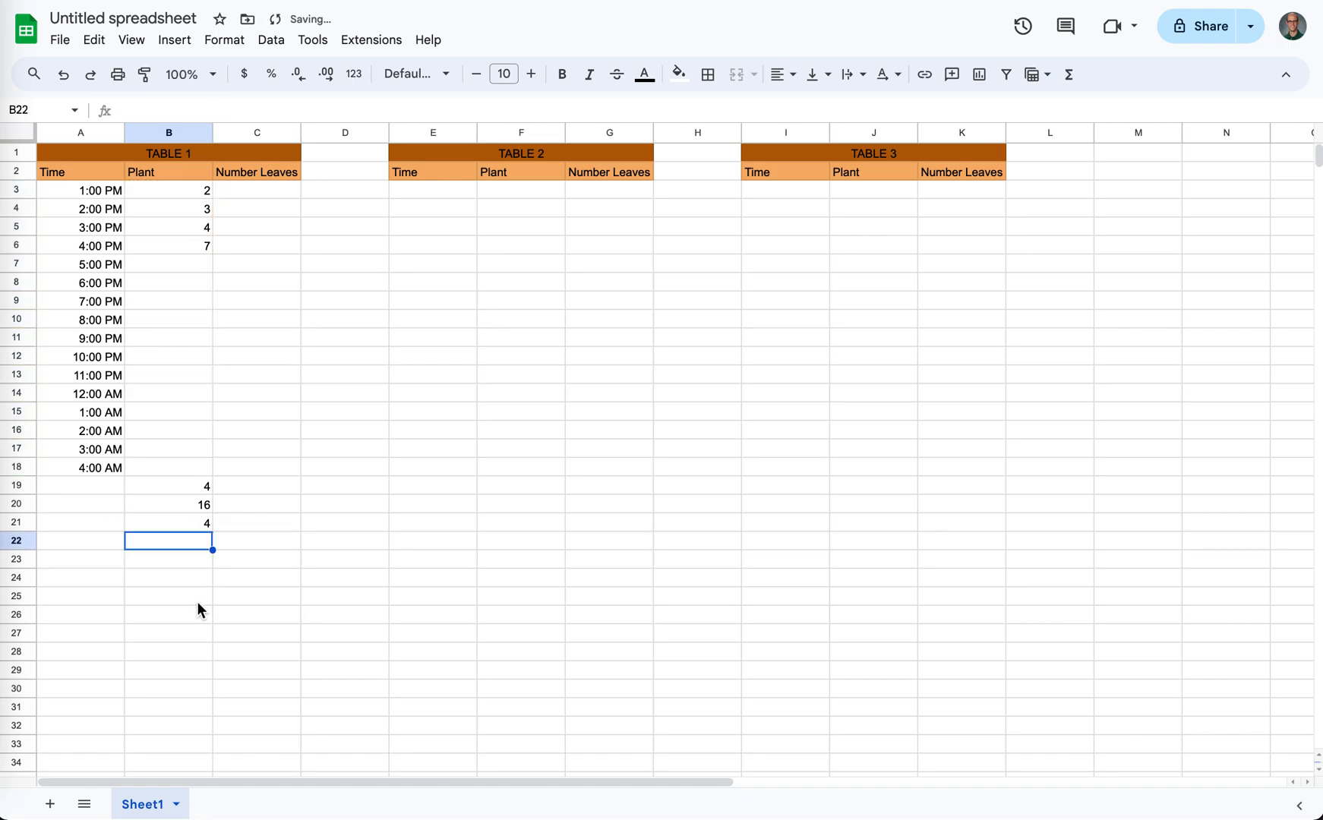
{"action": "key", "text": "Up"}
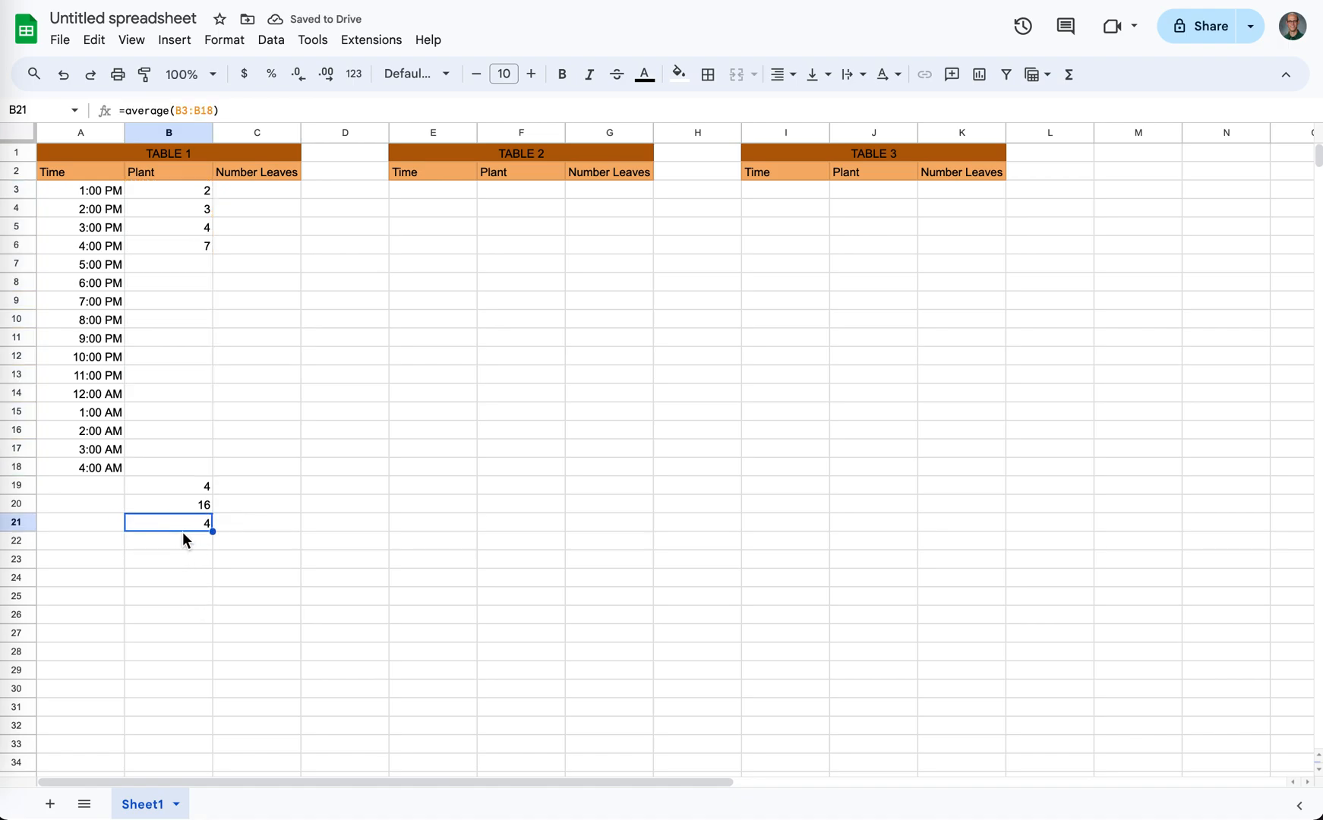
{"action": "double_click", "coordinate": [182, 522]}
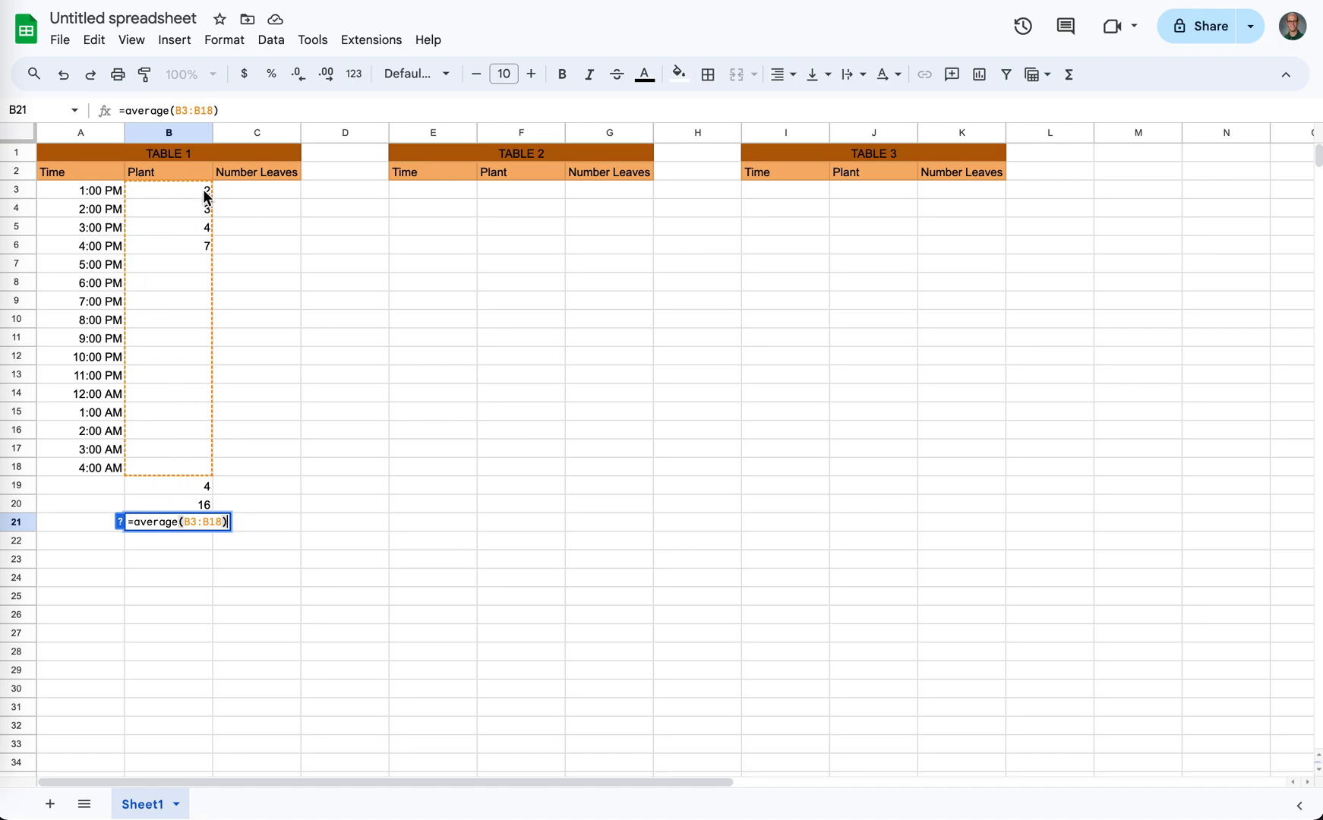
- Enter a person's full name in C3 under TABLE 1's Number Leaves heading
{"action": "left_click", "coordinate": [248, 192]}
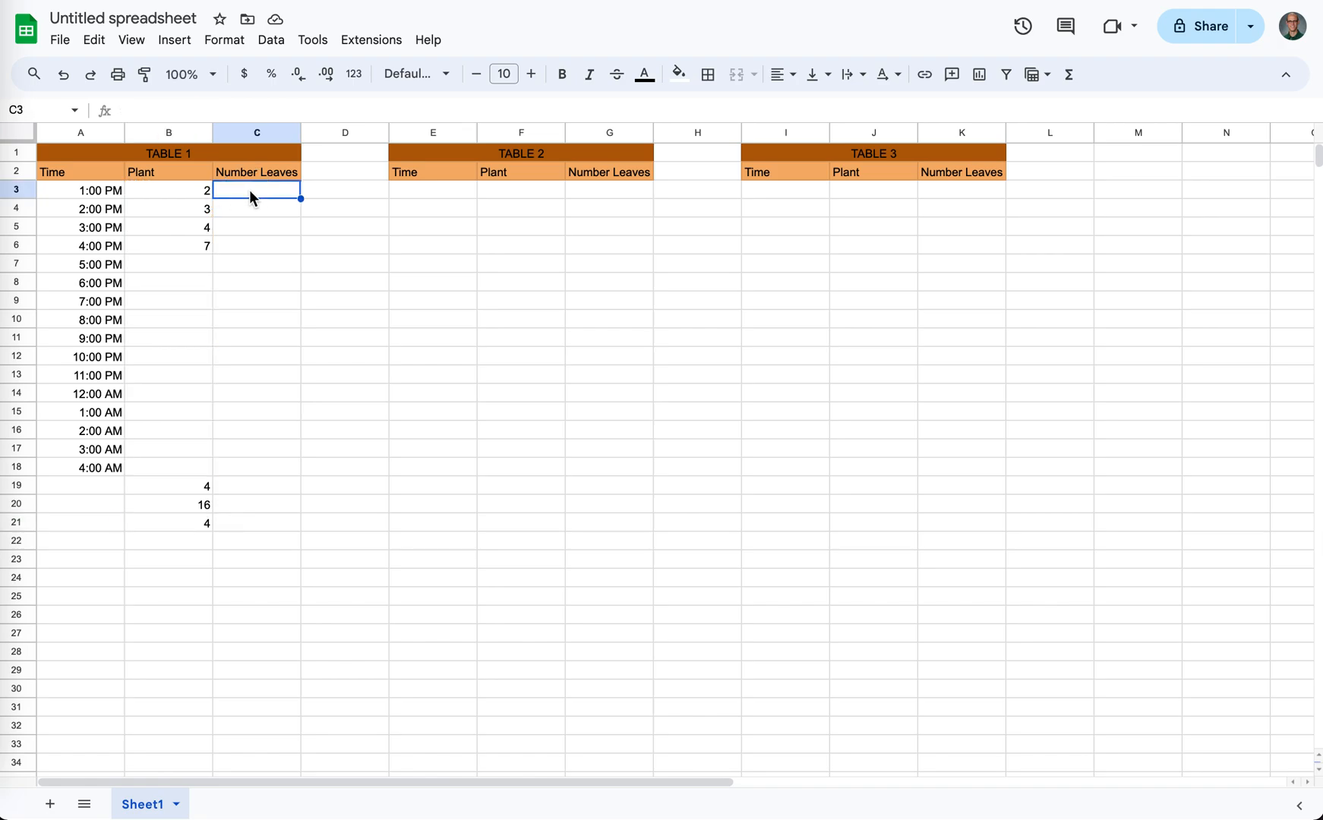
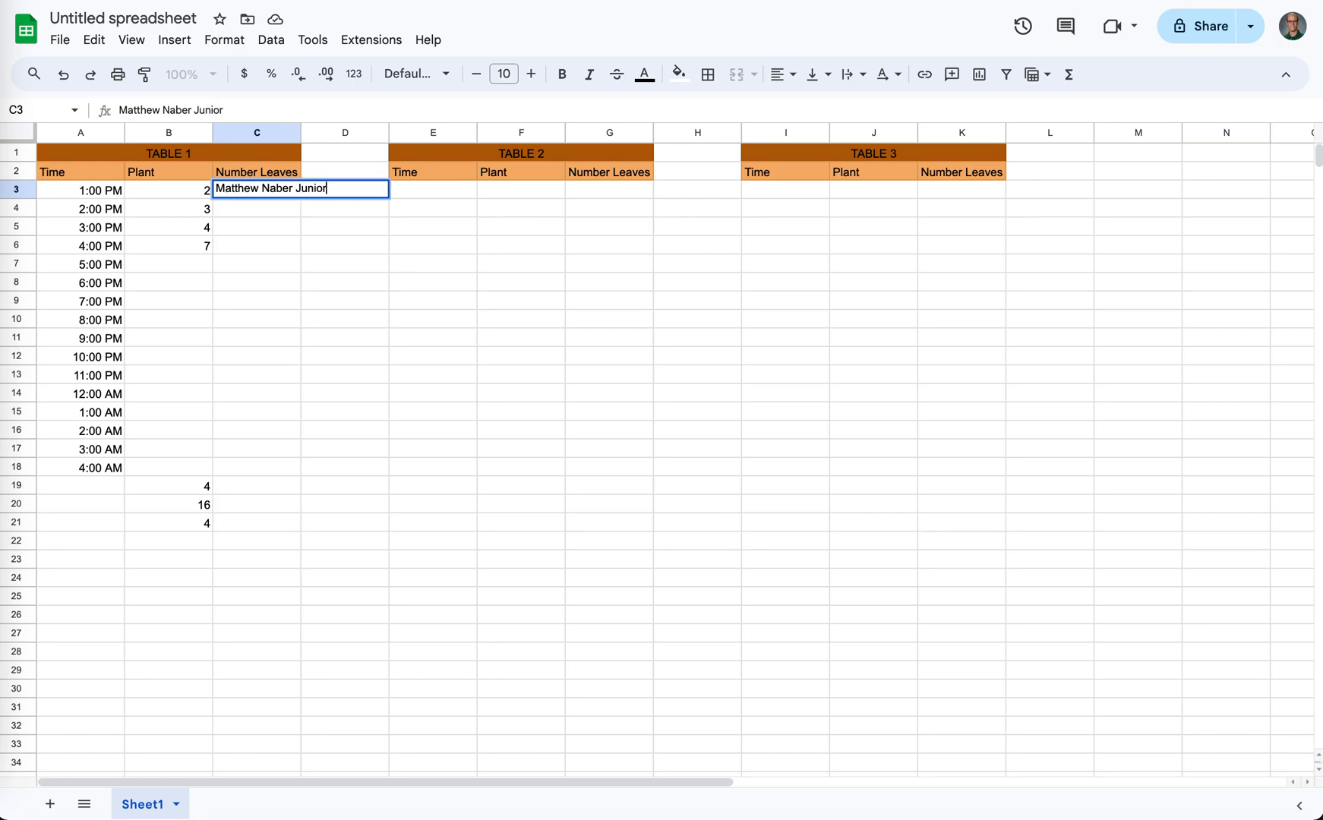
{"action": "key", "text": "Return"}
{"action": "left_click", "coordinate": [264, 195]}
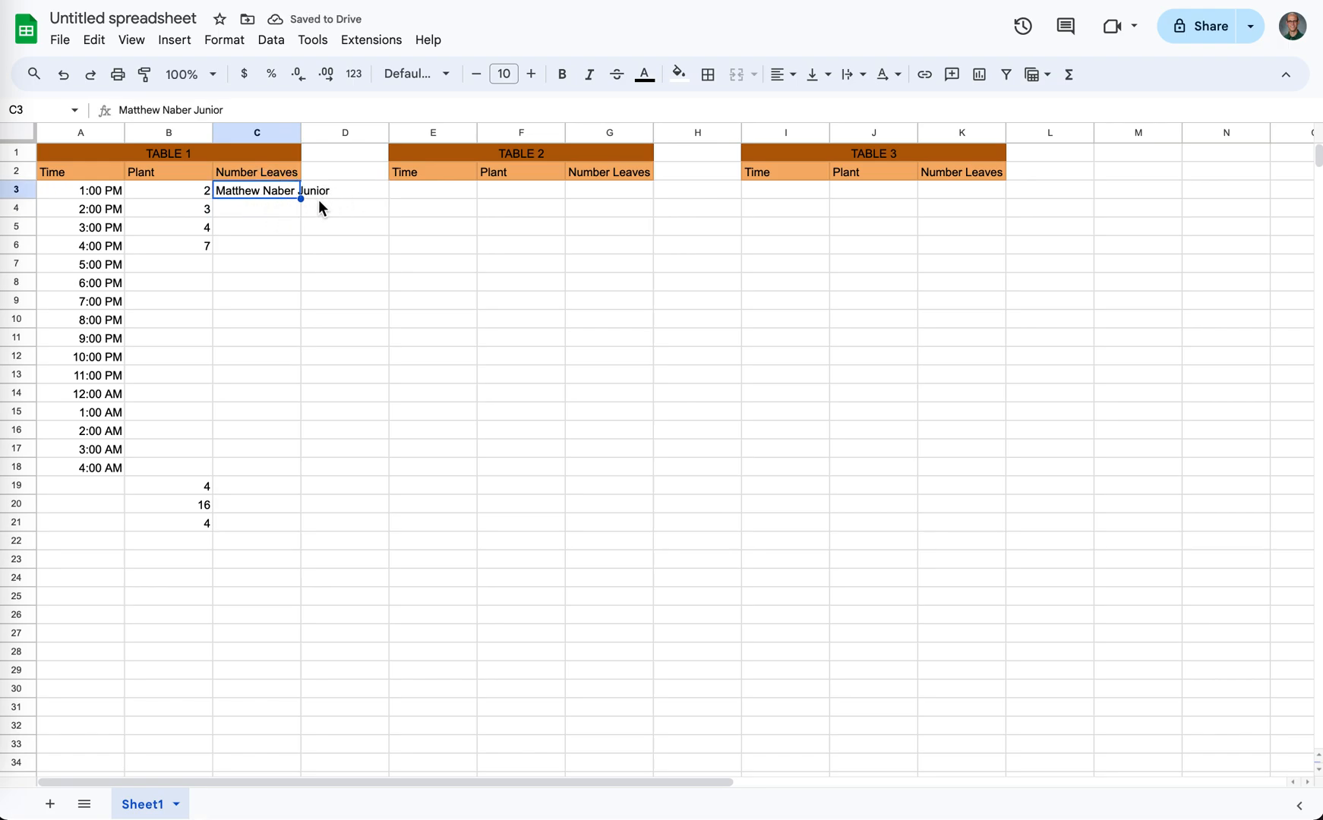
- Try wrapping the overflowing name in C3, then set the cell's text wrapping to Clip
{"action": "left_click", "coordinate": [323, 195]}
{"action": "left_click", "coordinate": [284, 196]}
{"action": "left_click", "coordinate": [853, 85]}
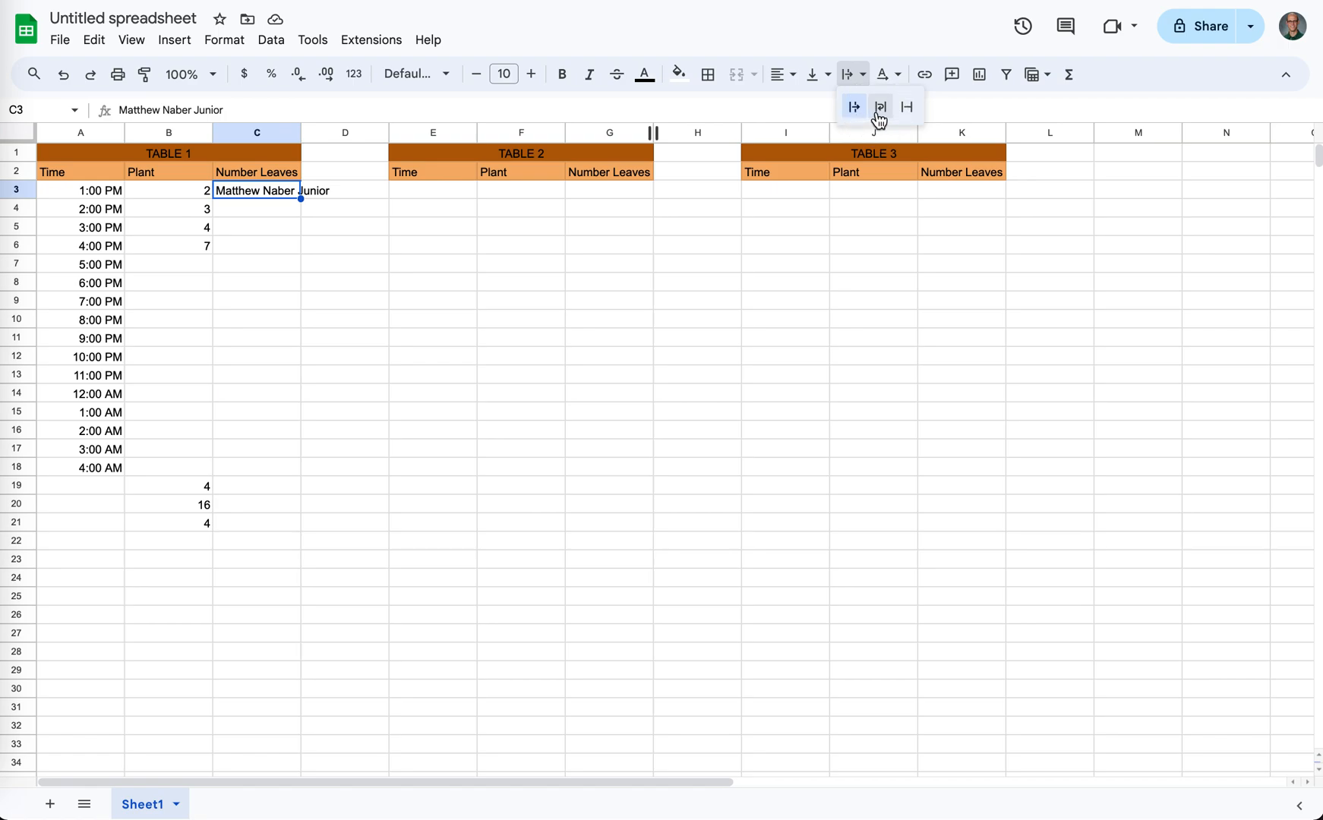
{"action": "left_click", "coordinate": [879, 109]}
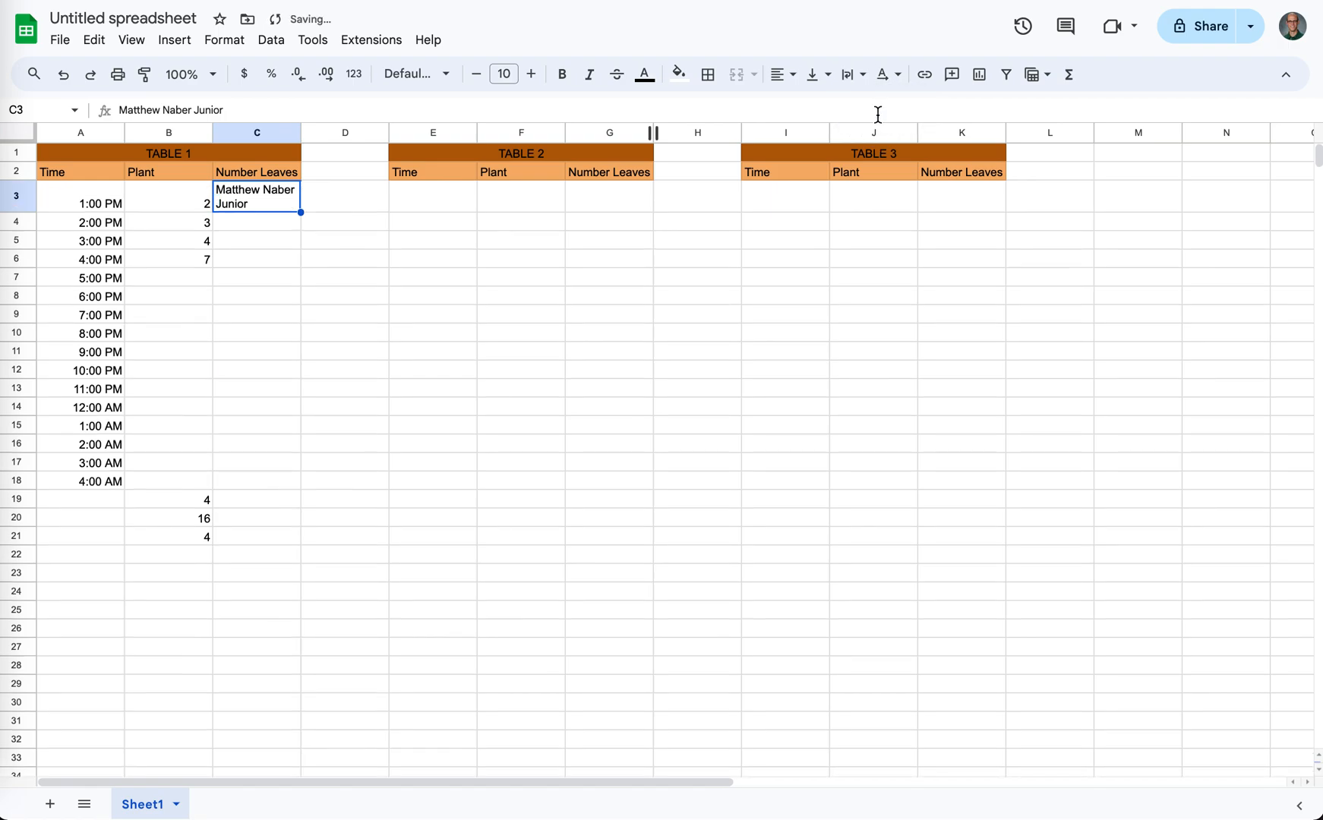
{"action": "left_click", "coordinate": [881, 82]}
{"action": "left_click", "coordinate": [851, 76]}
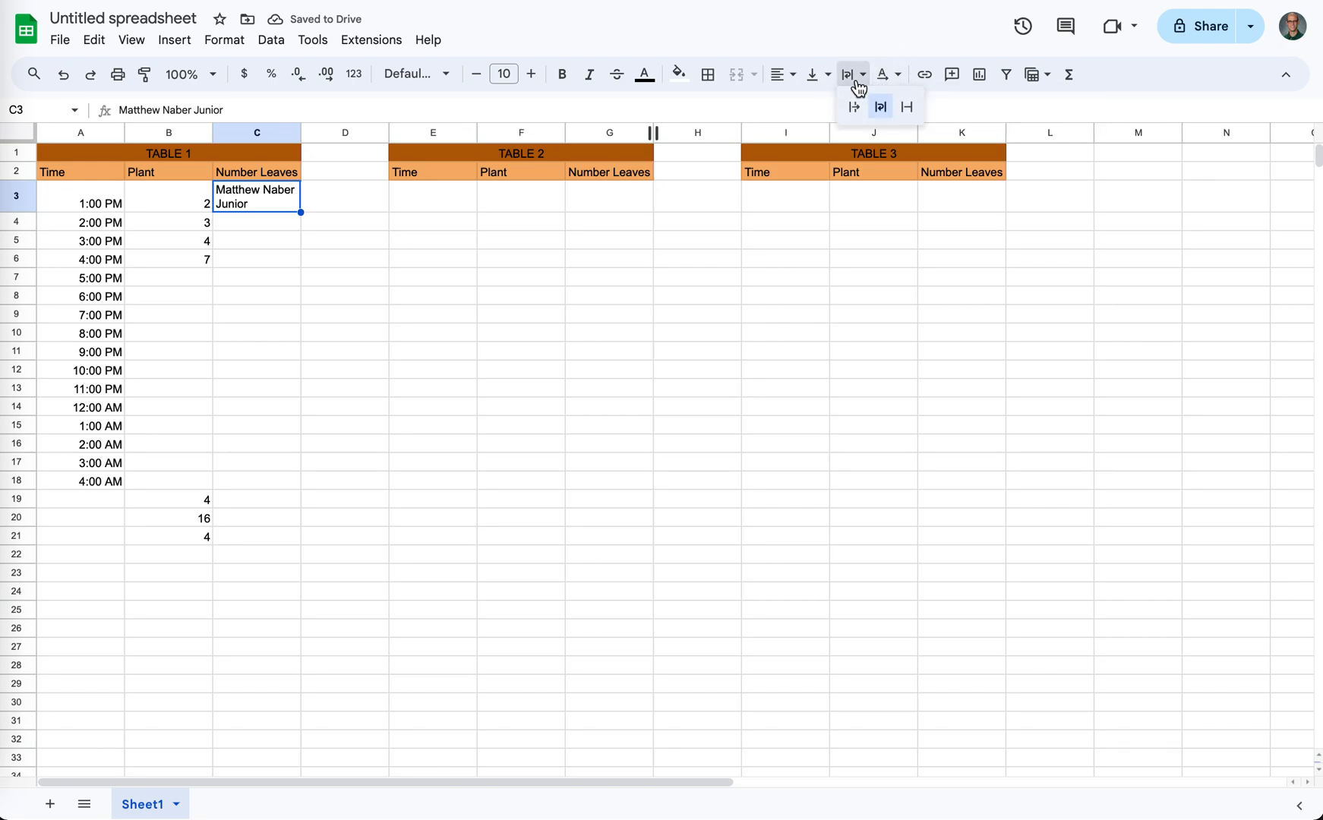
{"action": "left_click", "coordinate": [907, 110]}
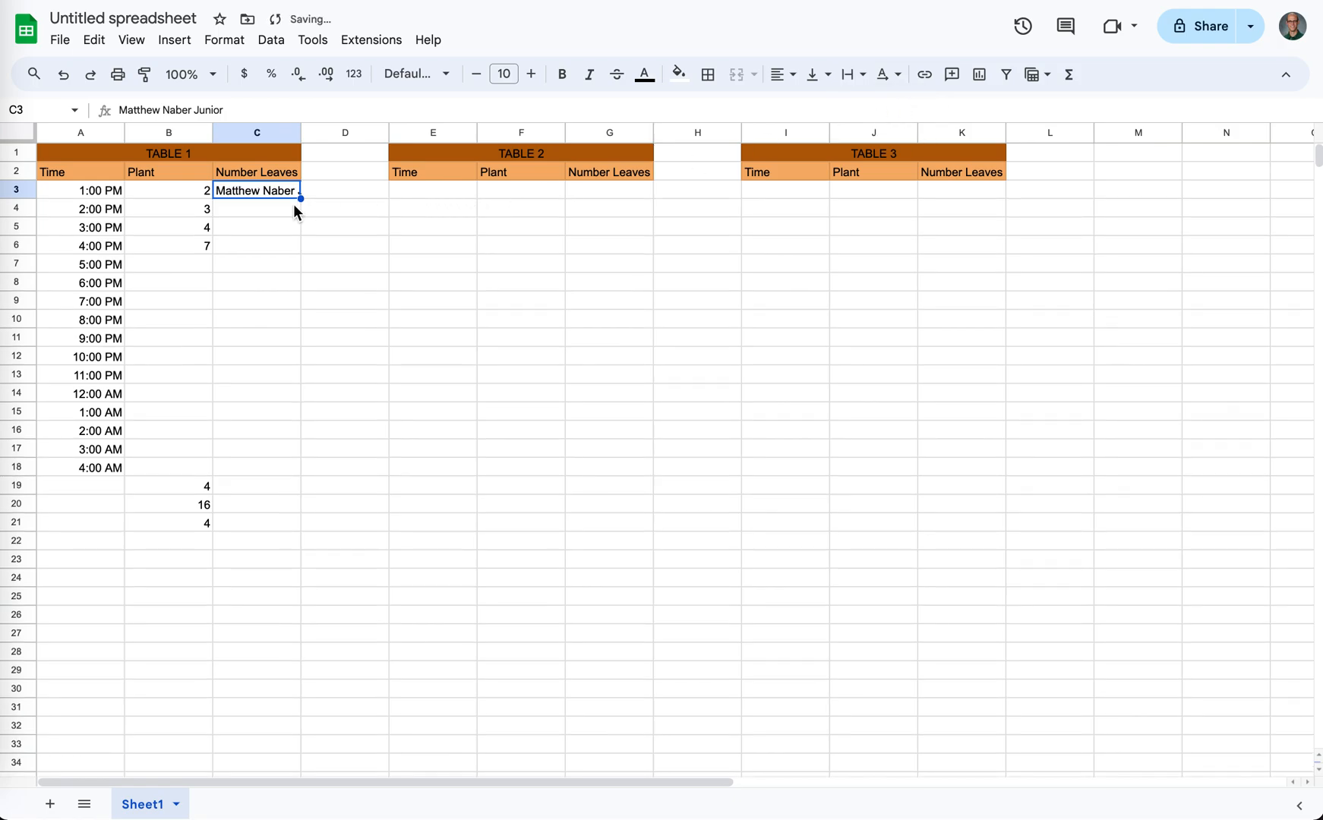
- Widen column C so that the full name in C3 fits inside its cell
{"action": "left_click", "coordinate": [259, 225]}
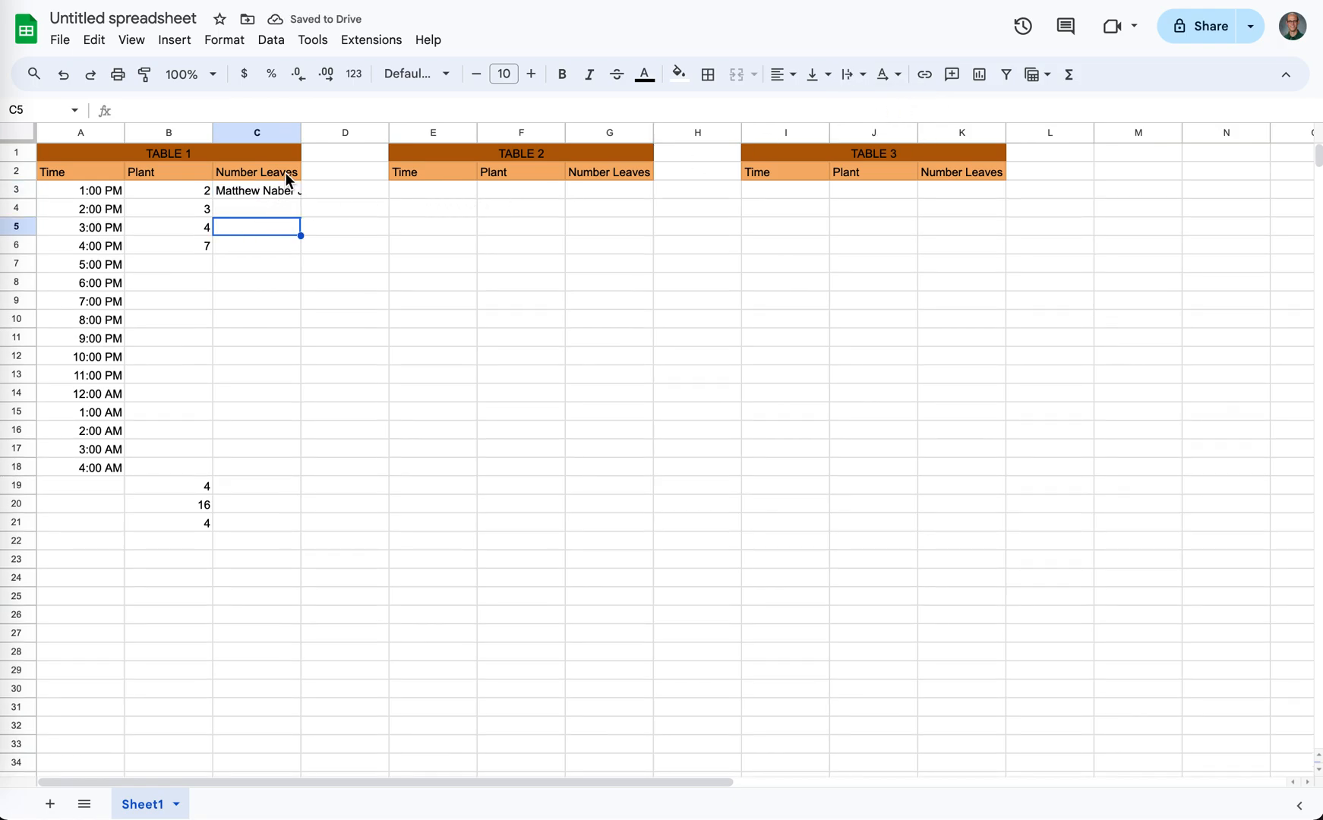
{"action": "left_click_drag", "start_coordinate": [301, 135], "coordinate": [299, 135]}
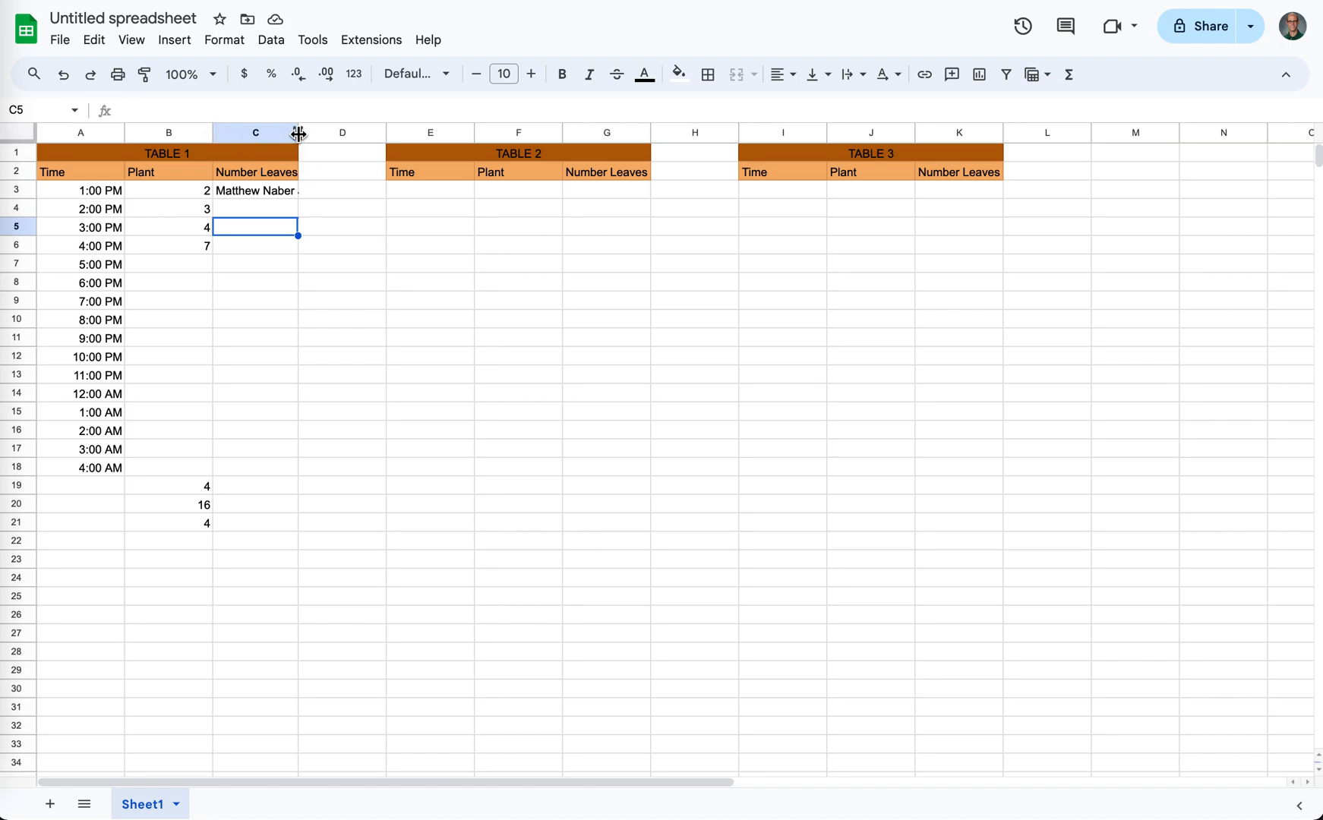
{"action": "left_click_drag", "start_coordinate": [298, 134], "coordinate": [359, 134]}
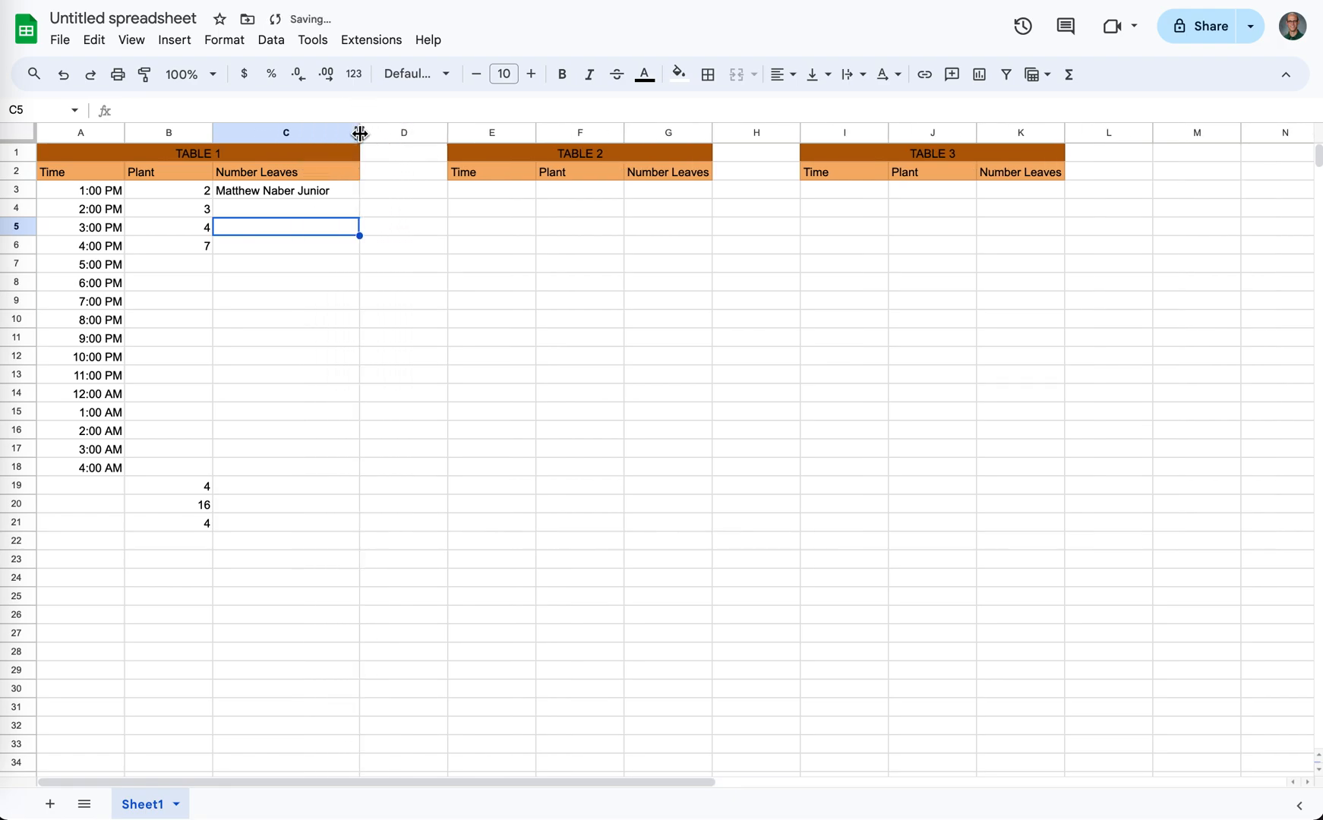
- Make row 4 about twice as tall and vertically align the value in B4 to the middle
{"action": "mouse_move", "coordinate": [18, 218]}
{"action": "left_mouse_down"}
{"action": "mouse_move", "coordinate": [18, 305]}
{"action": "mouse_move", "coordinate": [19, 240]}
{"action": "left_mouse_up"}
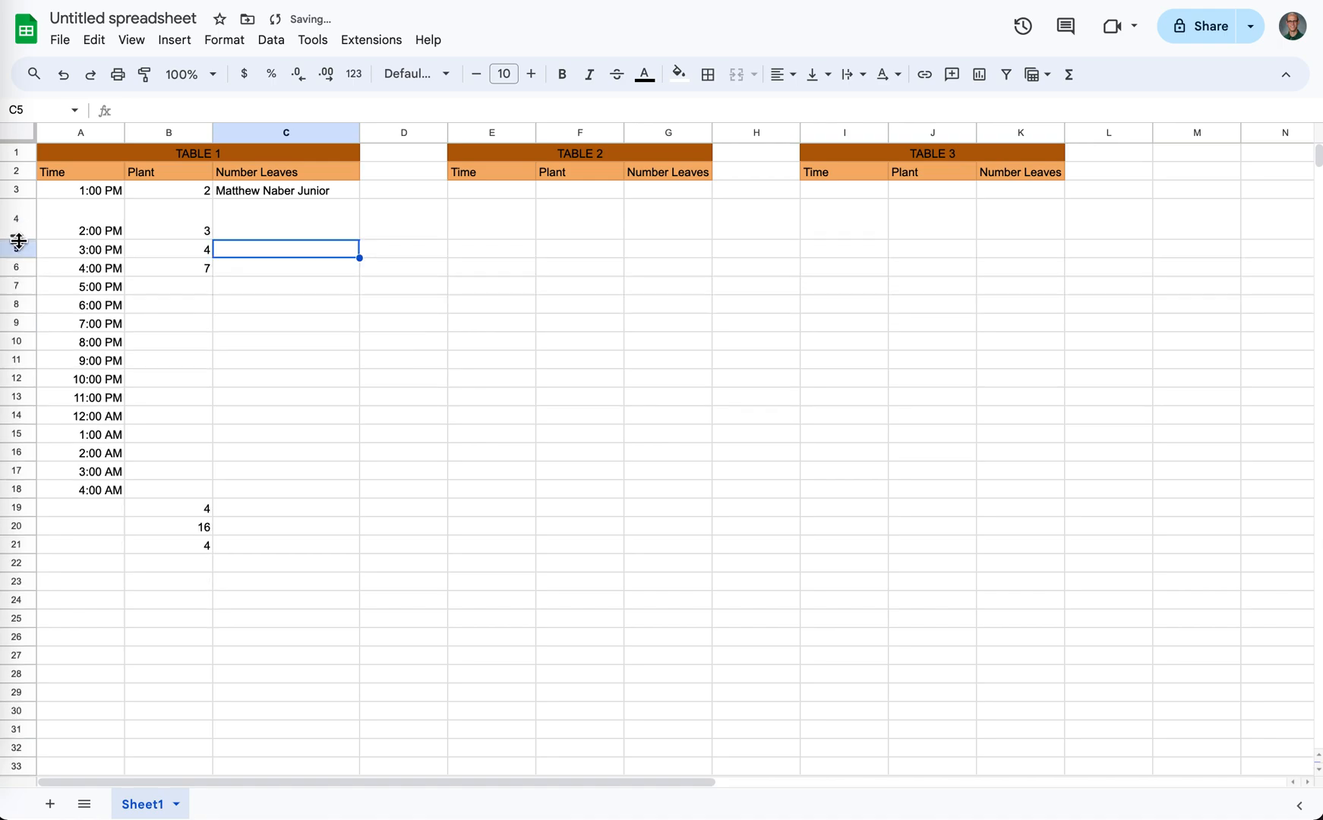
{"action": "left_click", "coordinate": [183, 222]}
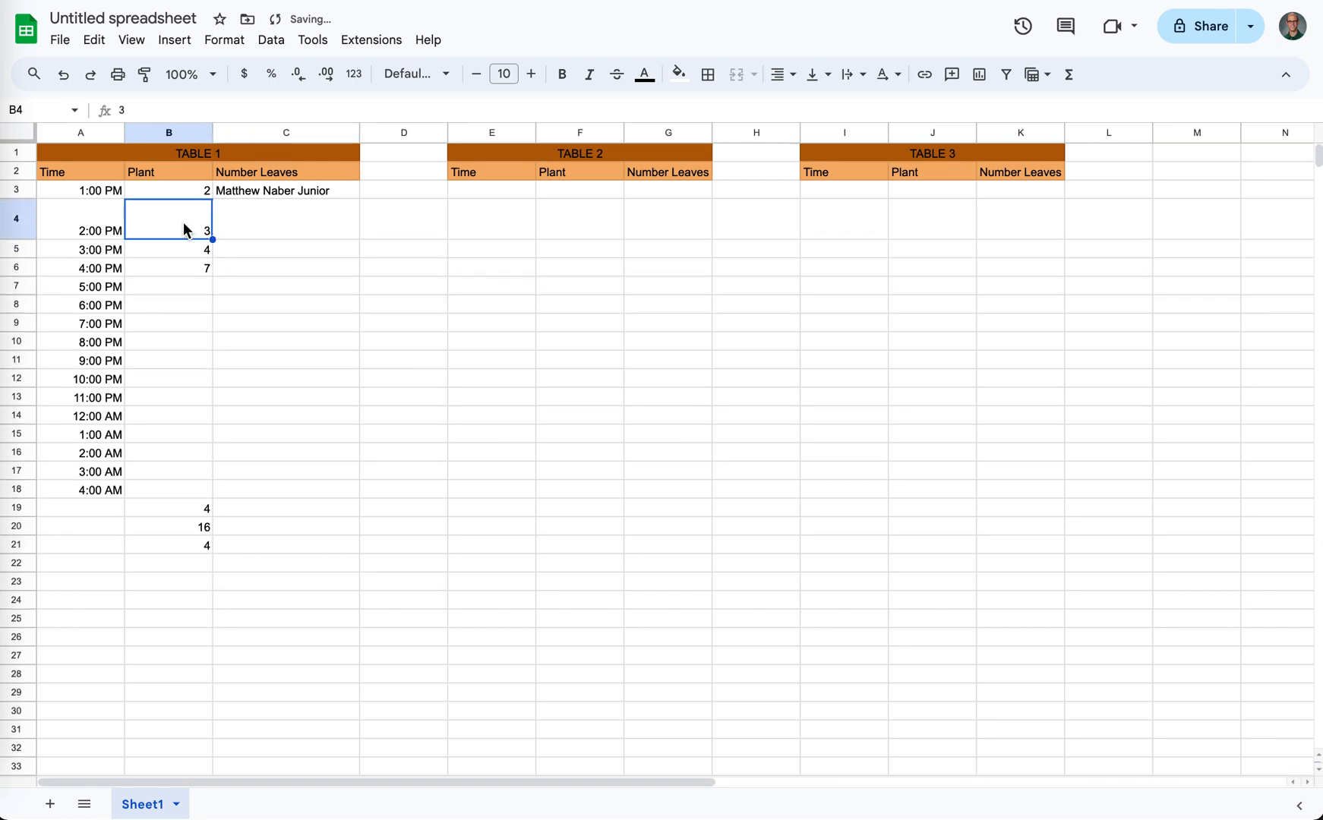
{"action": "left_click", "coordinate": [817, 92]}
{"action": "left_click", "coordinate": [819, 109]}
{"action": "left_click", "coordinate": [821, 91]}
{"action": "left_click", "coordinate": [845, 107]}
- Try center and left horizontal alignment on B4, then set it back to right alignment
{"action": "left_click", "coordinate": [788, 76]}
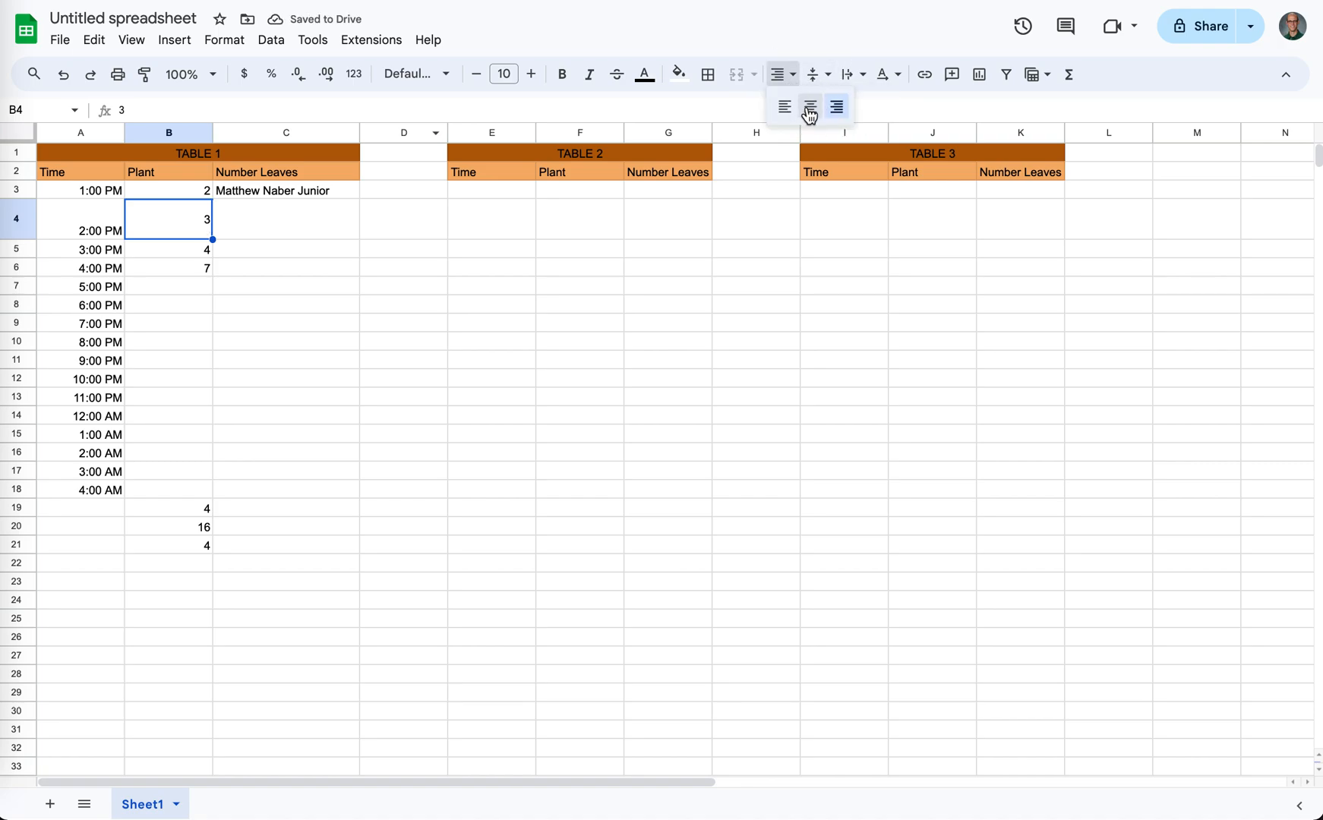
{"action": "left_click", "coordinate": [808, 109]}
{"action": "left_click", "coordinate": [769, 107]}
{"action": "left_click", "coordinate": [782, 74]}
{"action": "left_click", "coordinate": [784, 107]}
{"action": "left_click", "coordinate": [783, 74]}
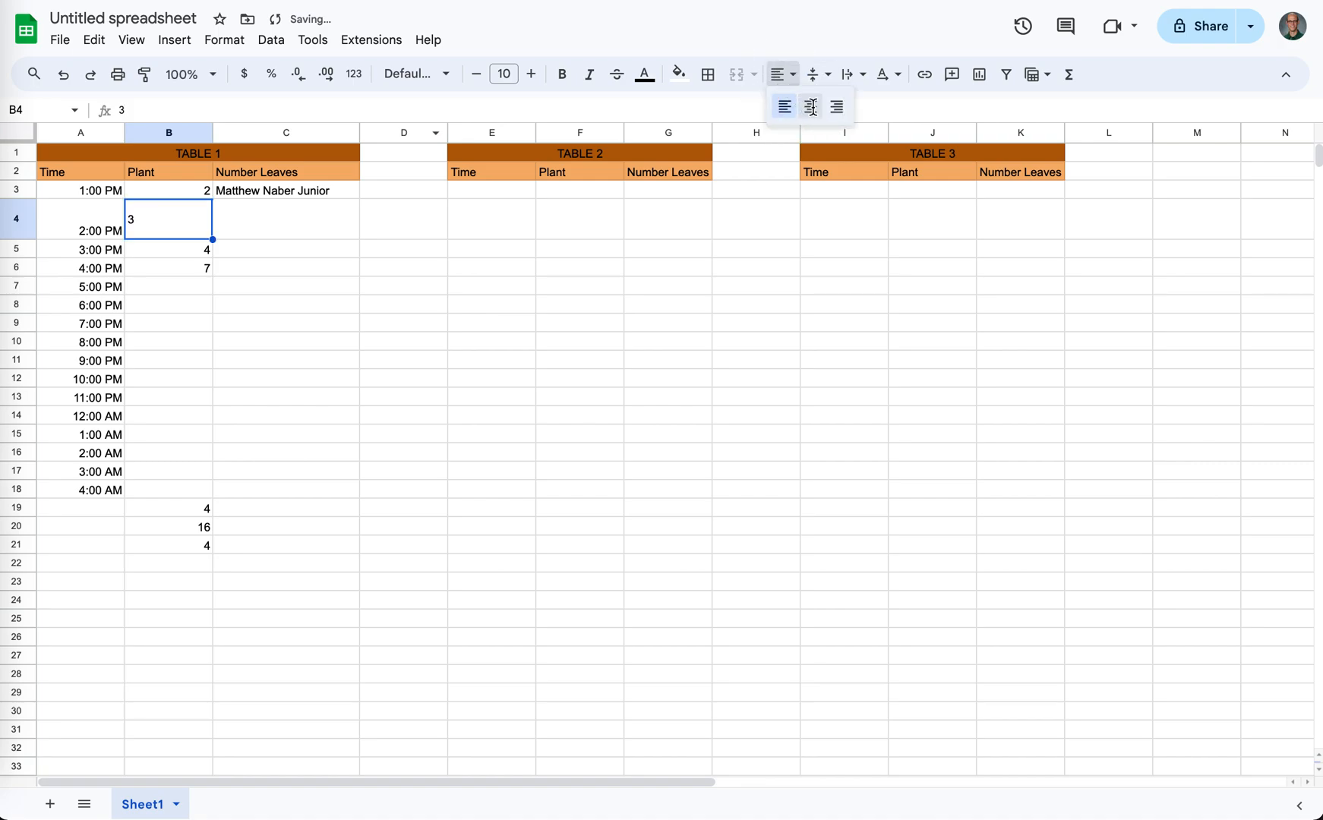
{"action": "left_click", "coordinate": [810, 107]}
{"action": "left_click", "coordinate": [782, 73]}
{"action": "left_click", "coordinate": [836, 107]}
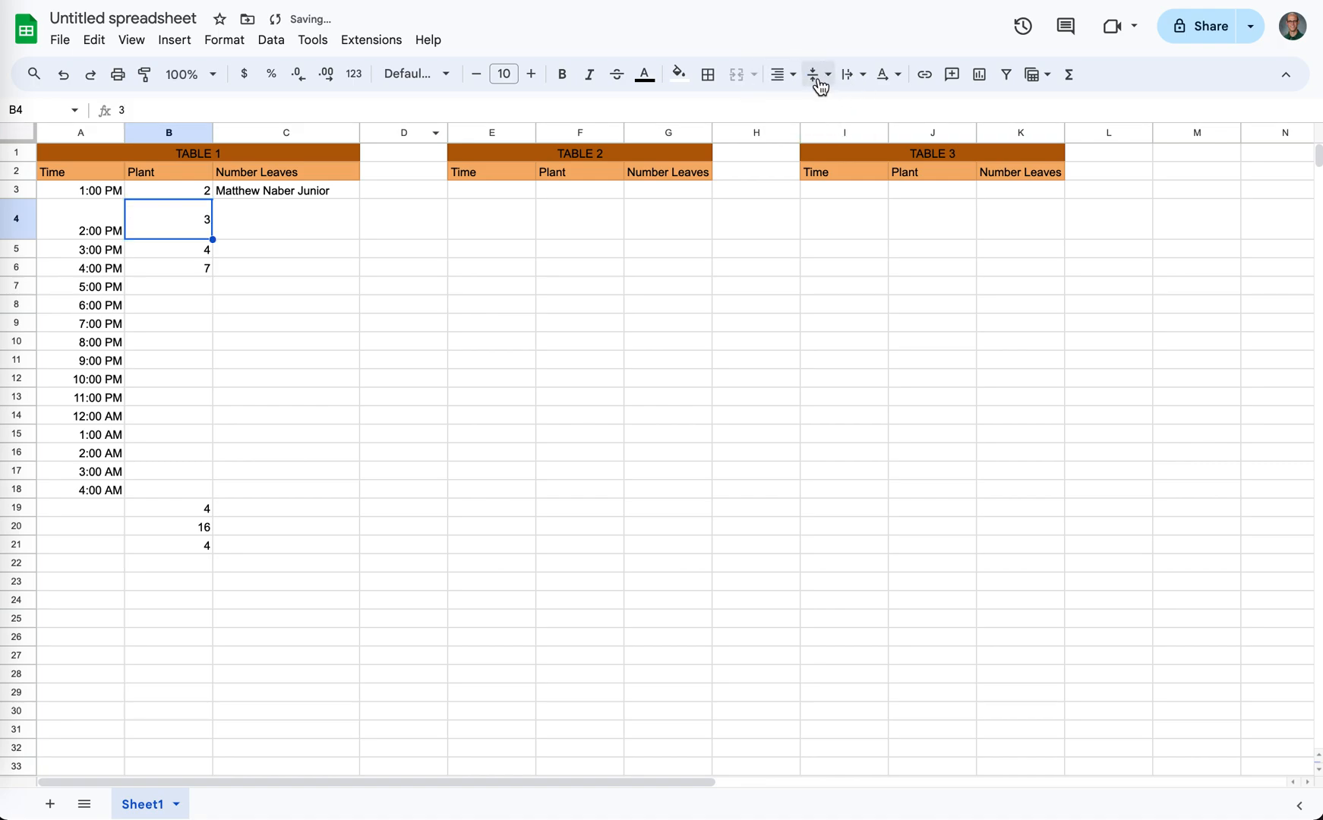
- Try rotating the text in B4 up by 90°, then set its rotation to Stack vertically
{"action": "left_click", "coordinate": [816, 75]}
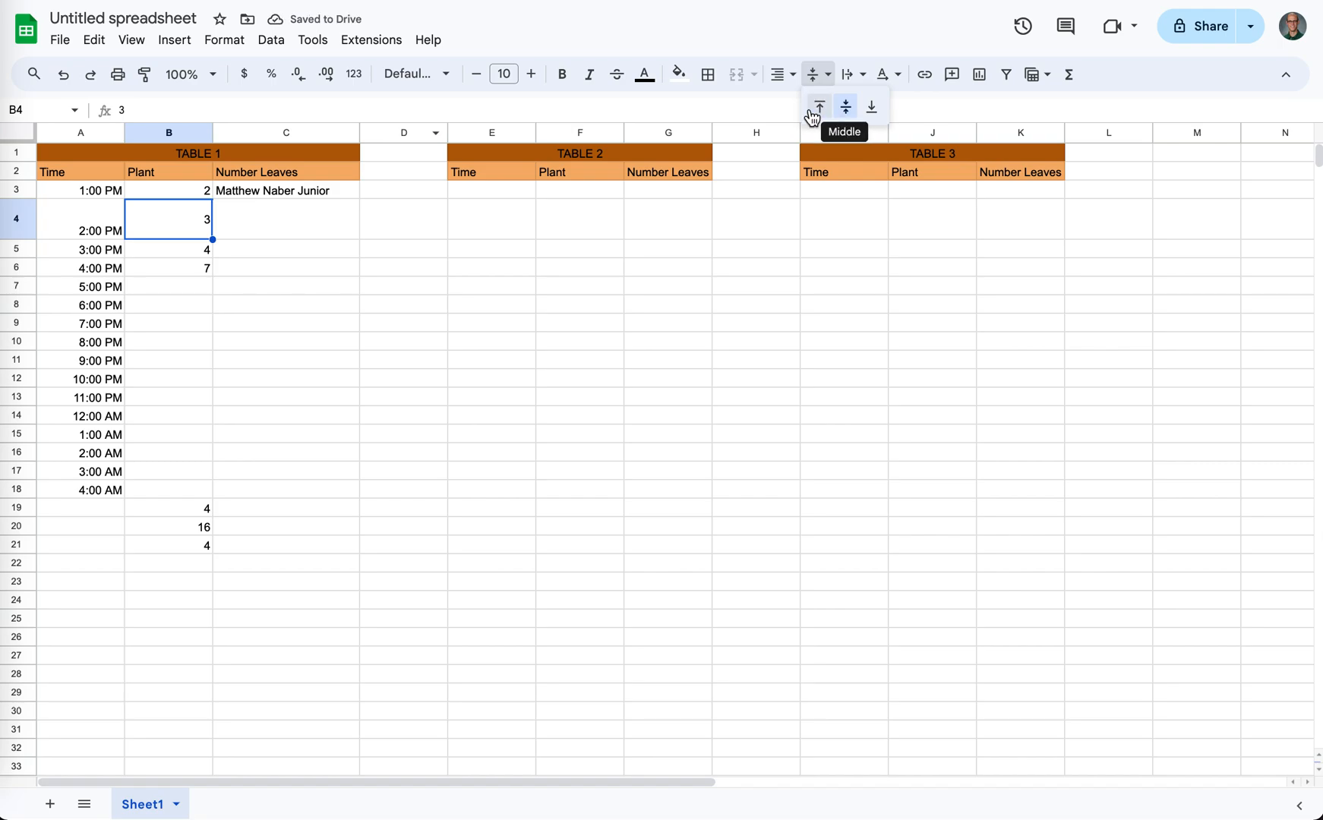
{"action": "left_click", "coordinate": [882, 77]}
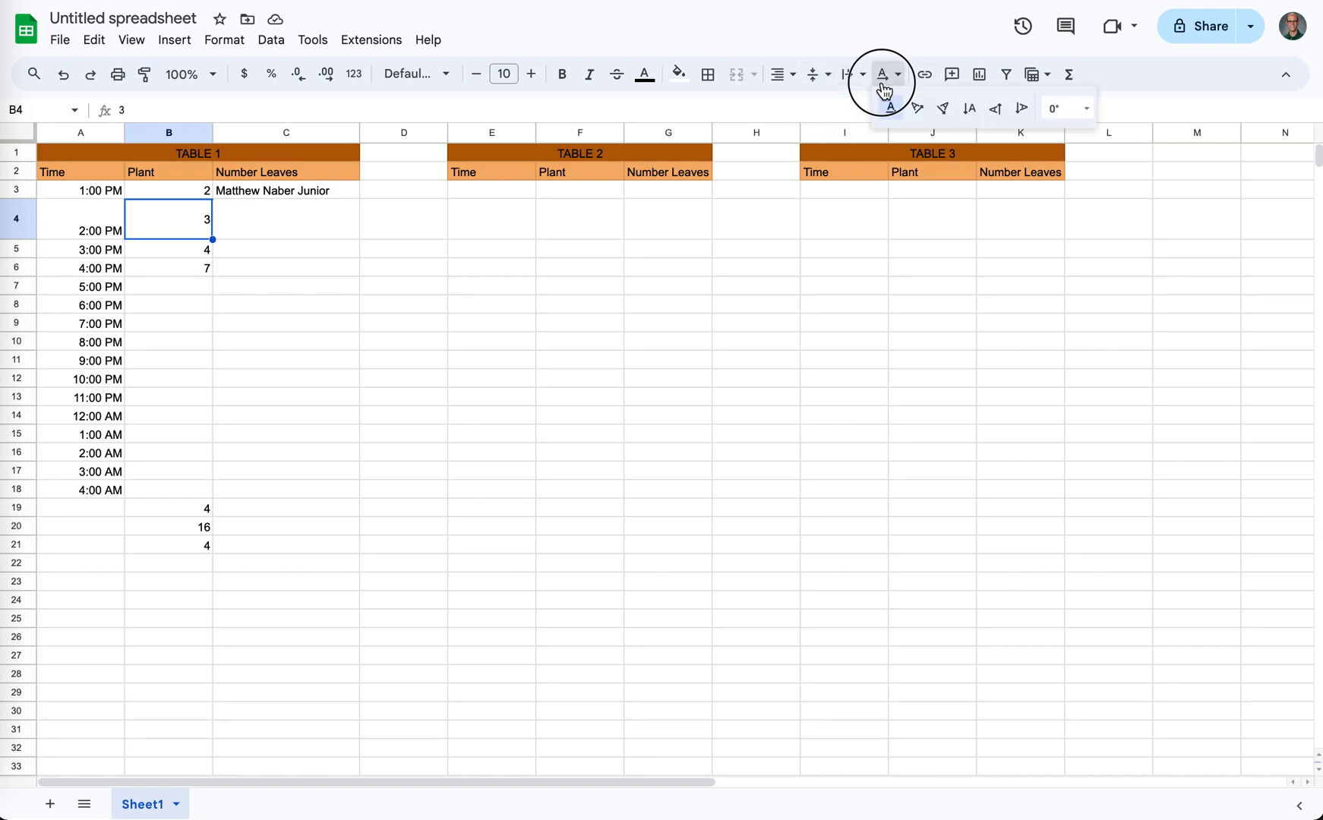
{"action": "left_click", "coordinate": [993, 109]}
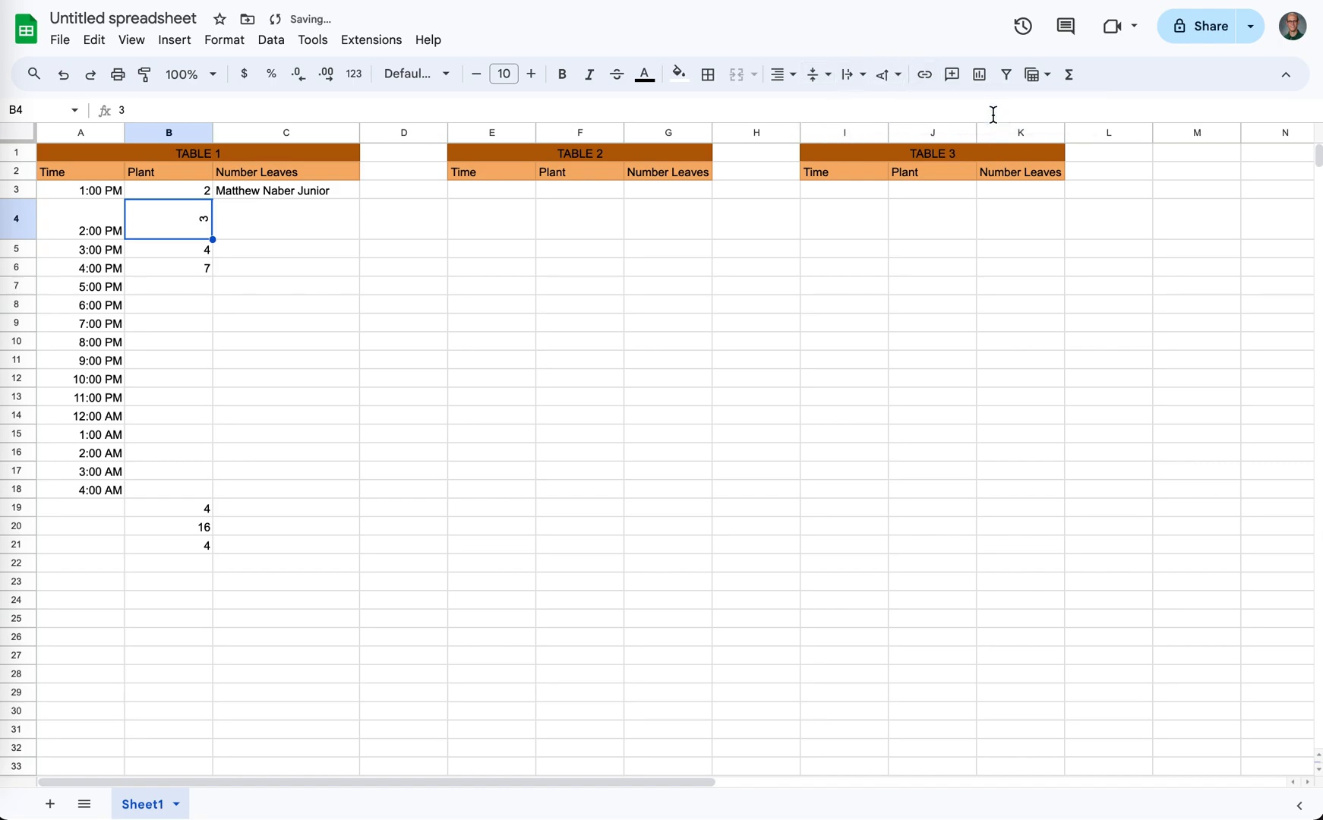
{"action": "left_click", "coordinate": [885, 77]}
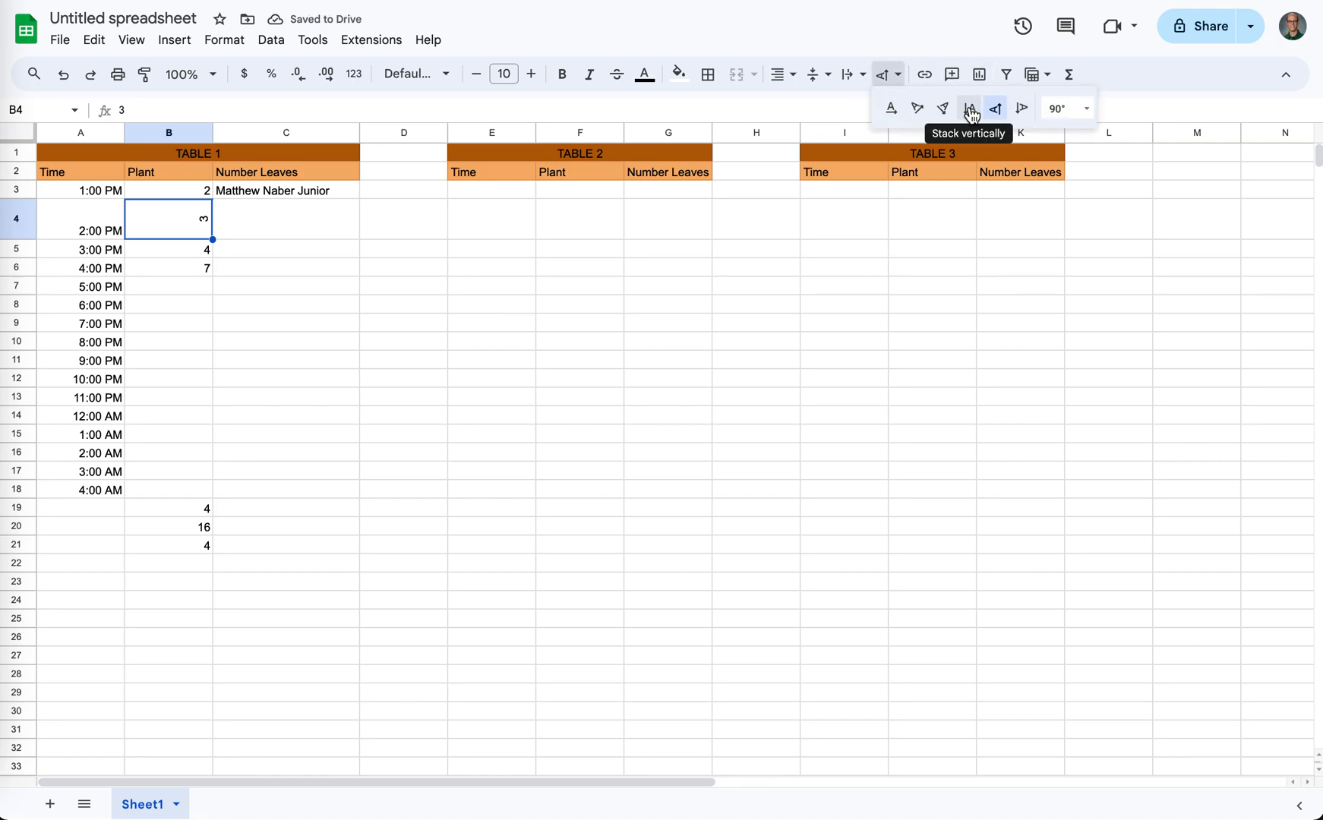
{"action": "left_click", "coordinate": [971, 110]}
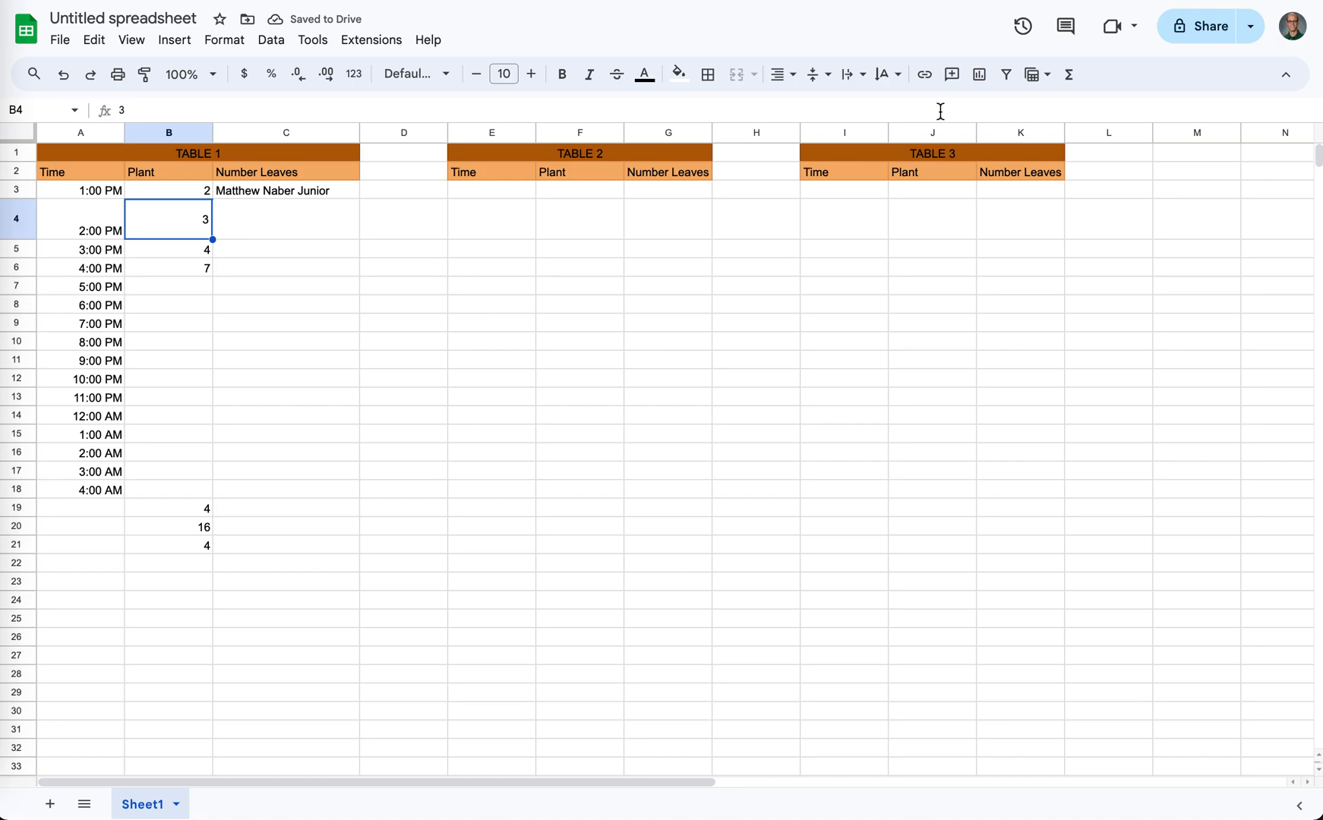
- Move the values in B3:B6 to F3:F6 under TABLE 2's Plant heading, and check the formulas in B21 and B20
{"action": "left_click", "coordinate": [246, 249]}
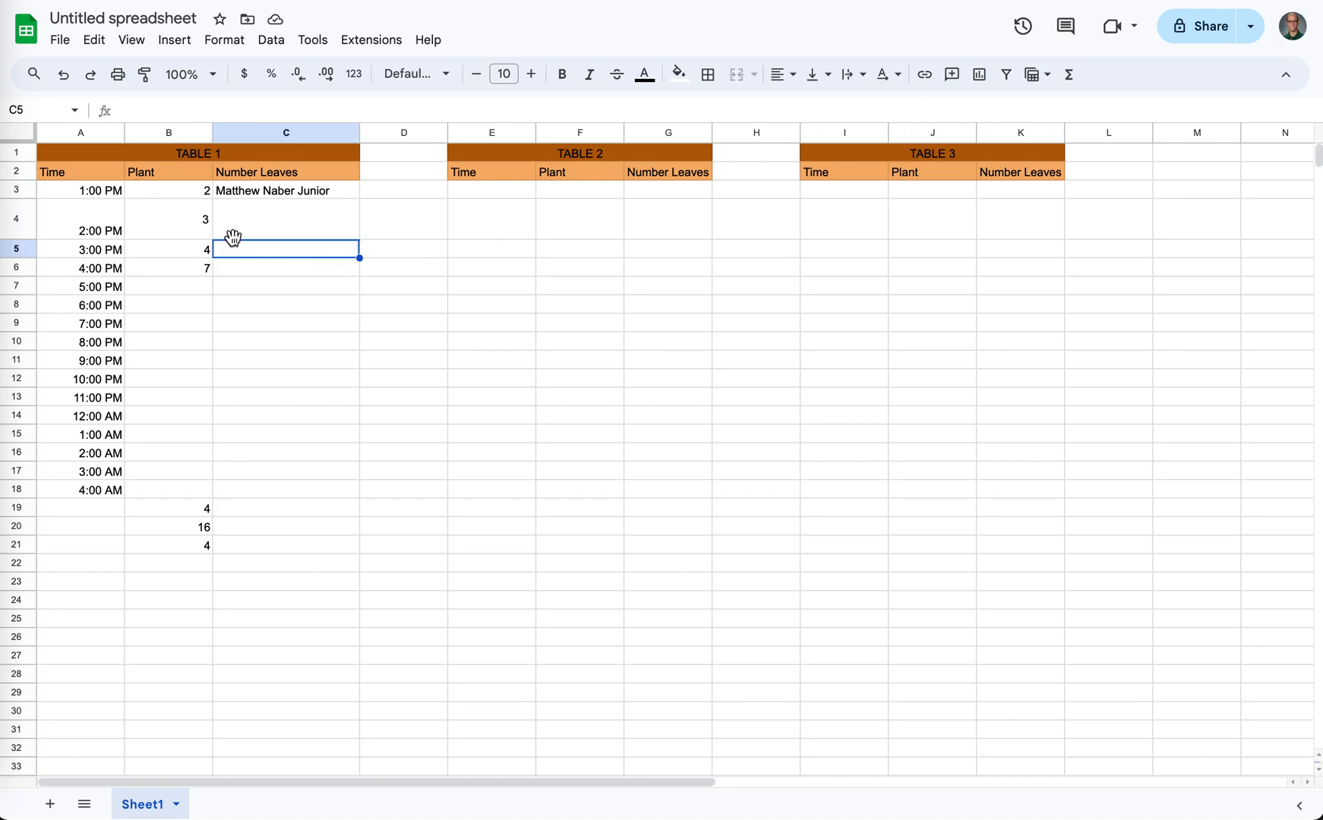
{"action": "left_click", "coordinate": [240, 196]}
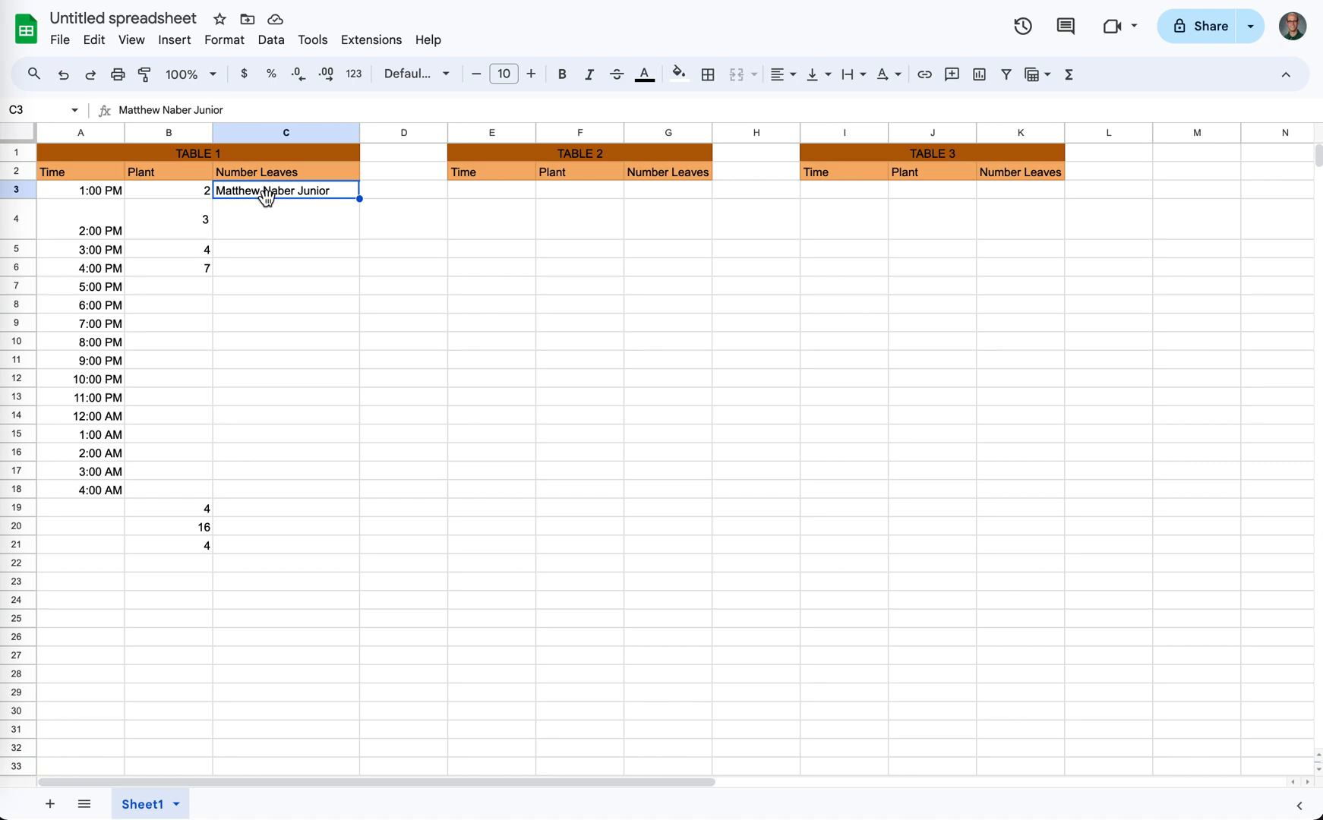
{"action": "left_click_drag", "start_coordinate": [187, 189], "coordinate": [180, 276]}
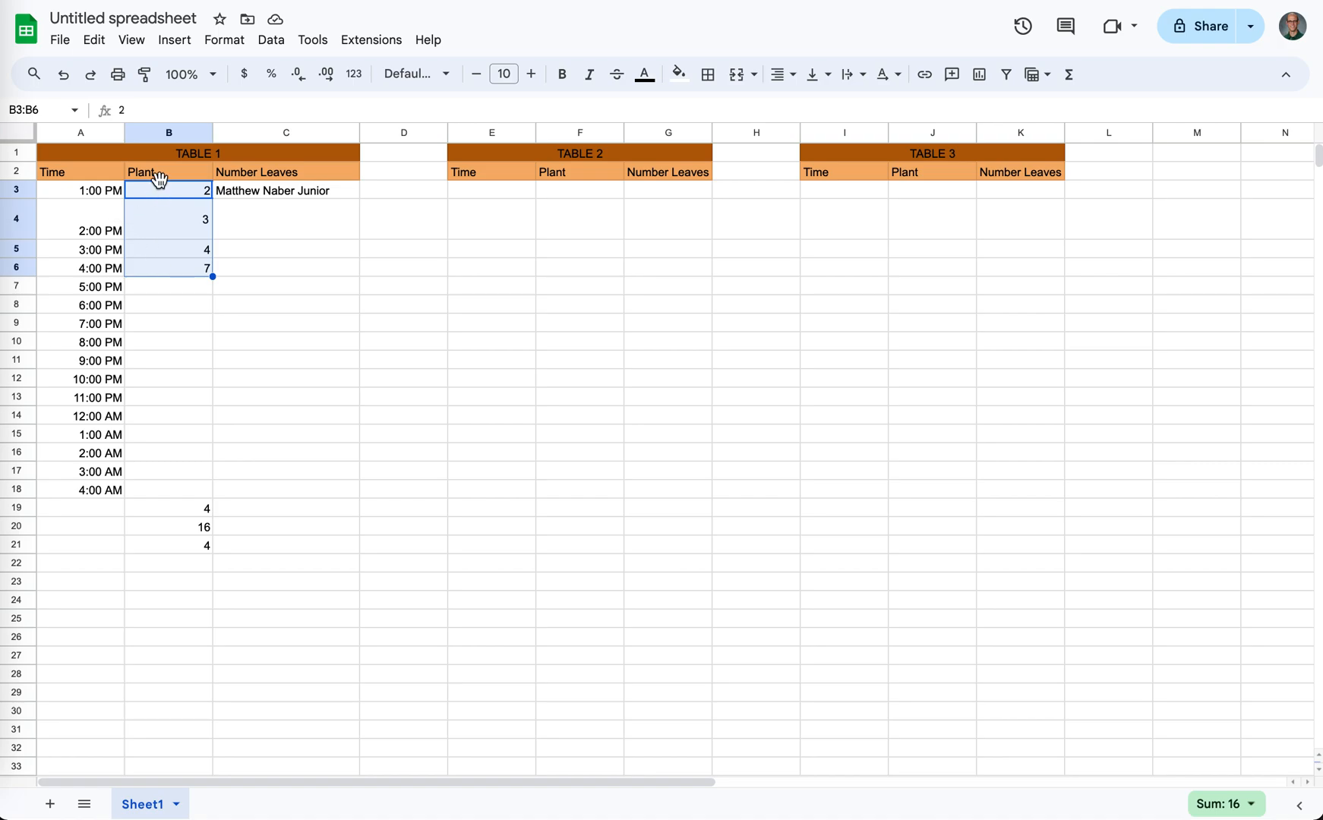
{"action": "key", "text": "ctrl+c"}
{"action": "left_click_drag", "start_coordinate": [160, 182], "coordinate": [565, 194]}
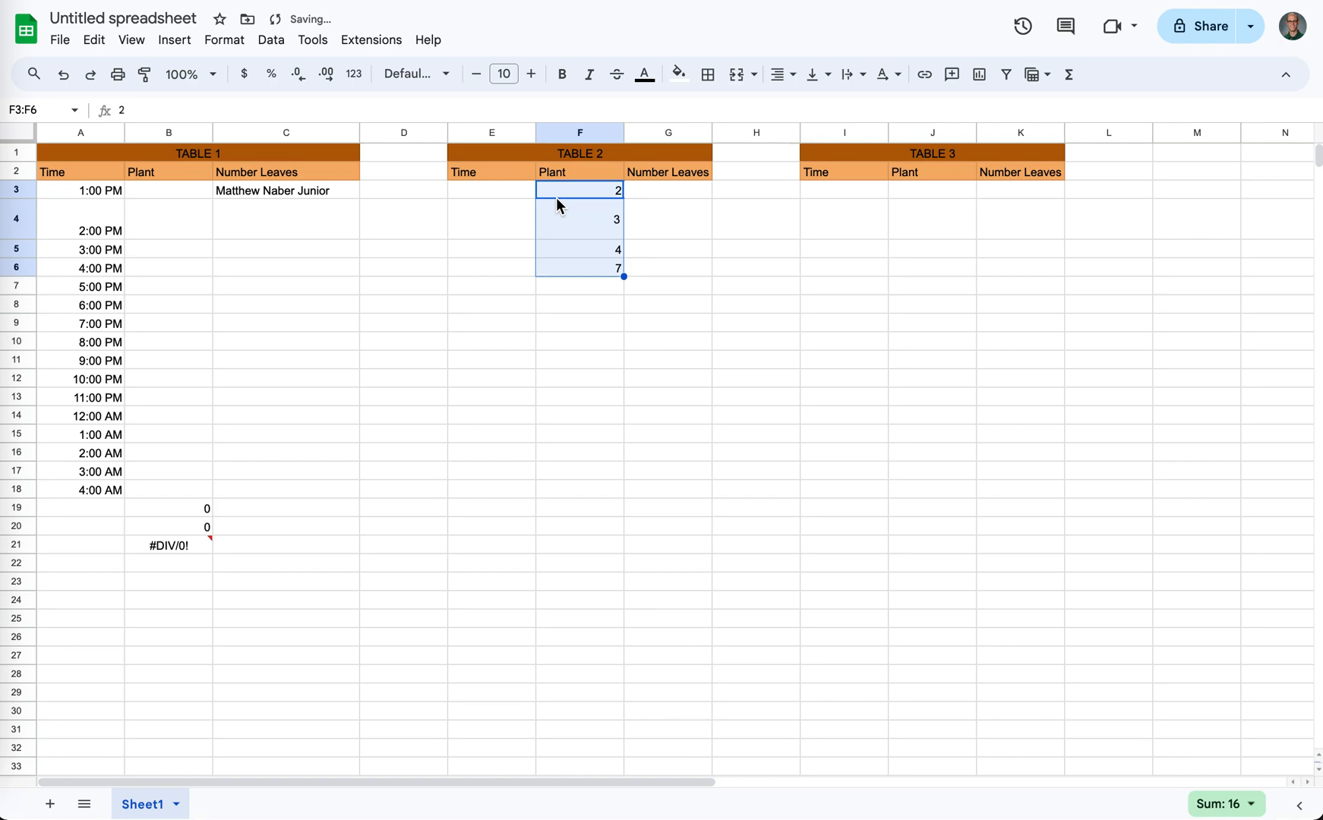
{"action": "left_click", "coordinate": [189, 550]}
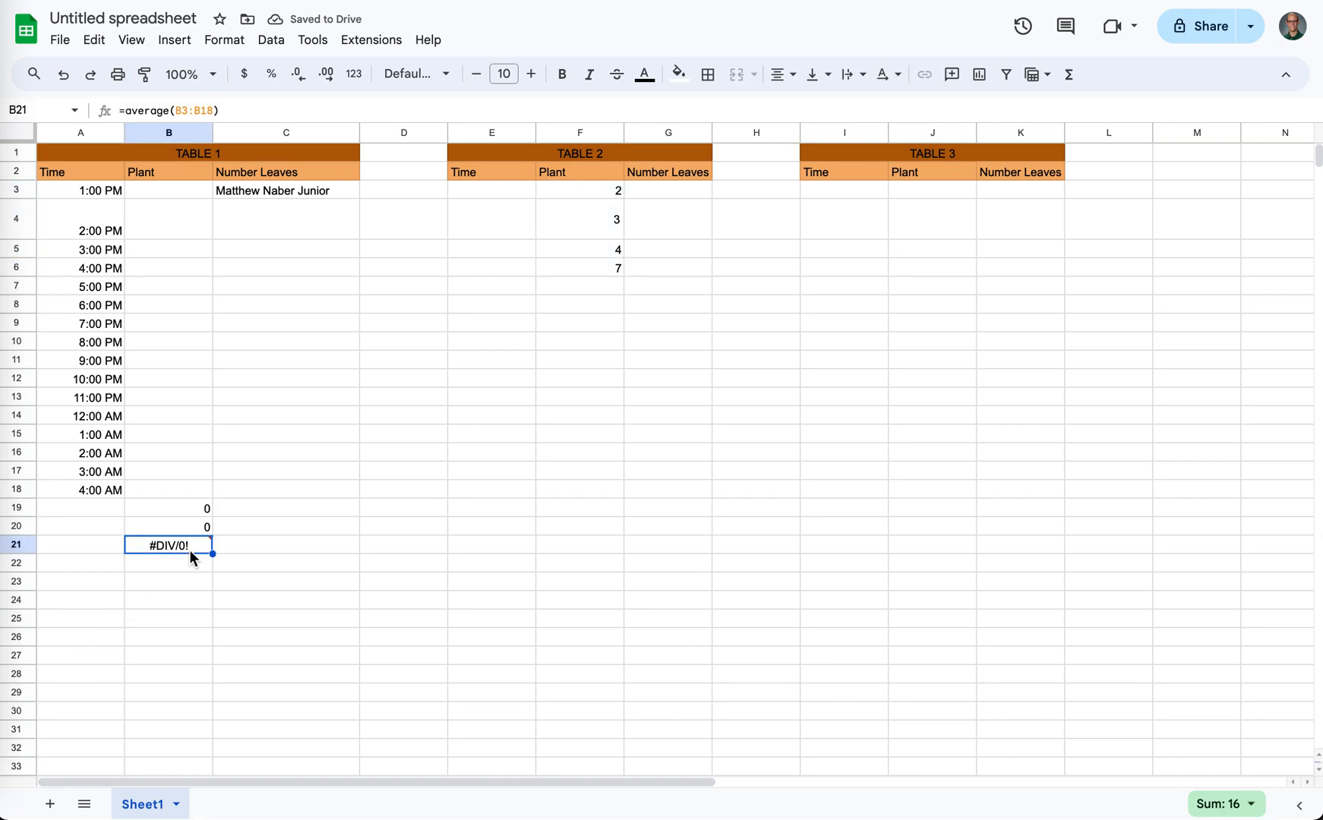
{"action": "left_click", "coordinate": [189, 529]}
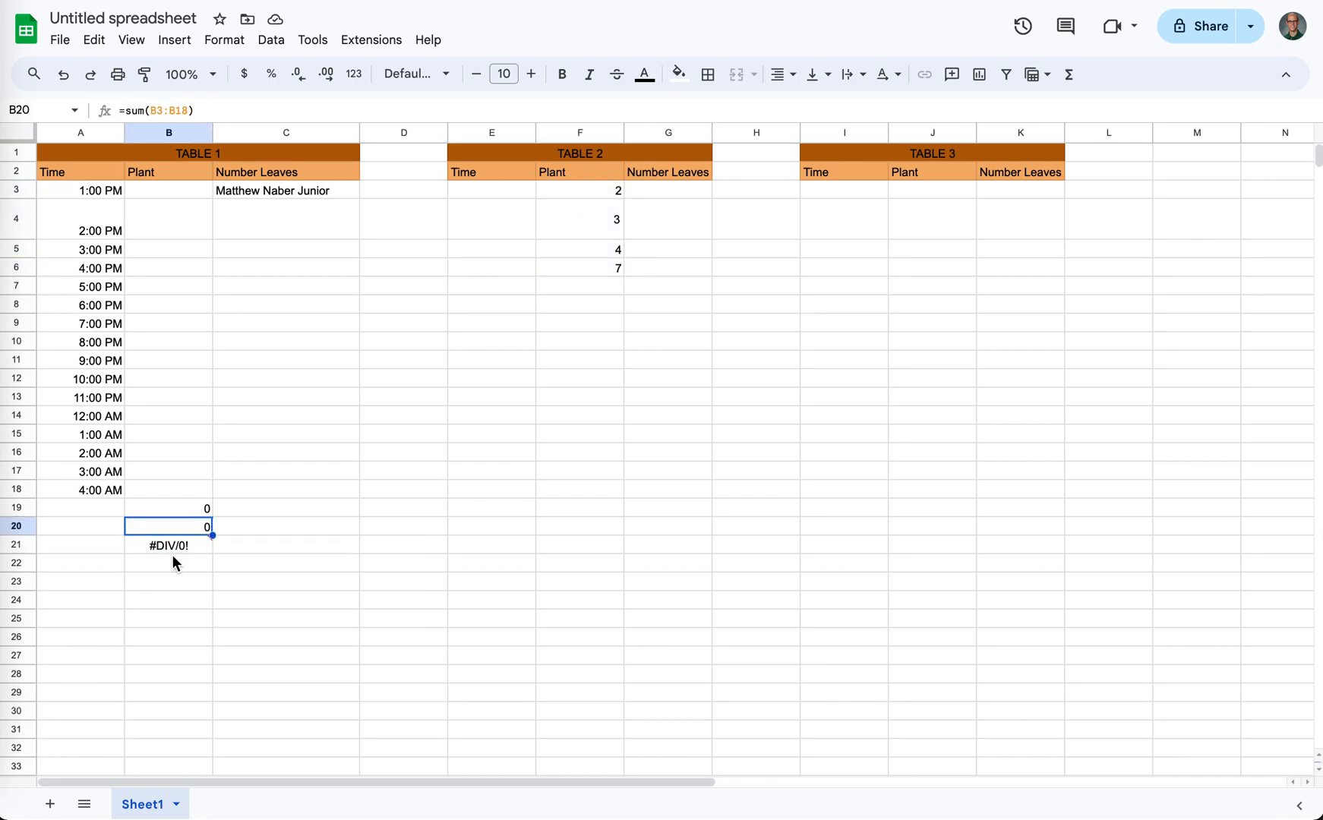
- Check the average formula in B21, then delete the formulas in B19:B21 below TABLE 1
{"action": "double_click", "coordinate": [171, 549]}
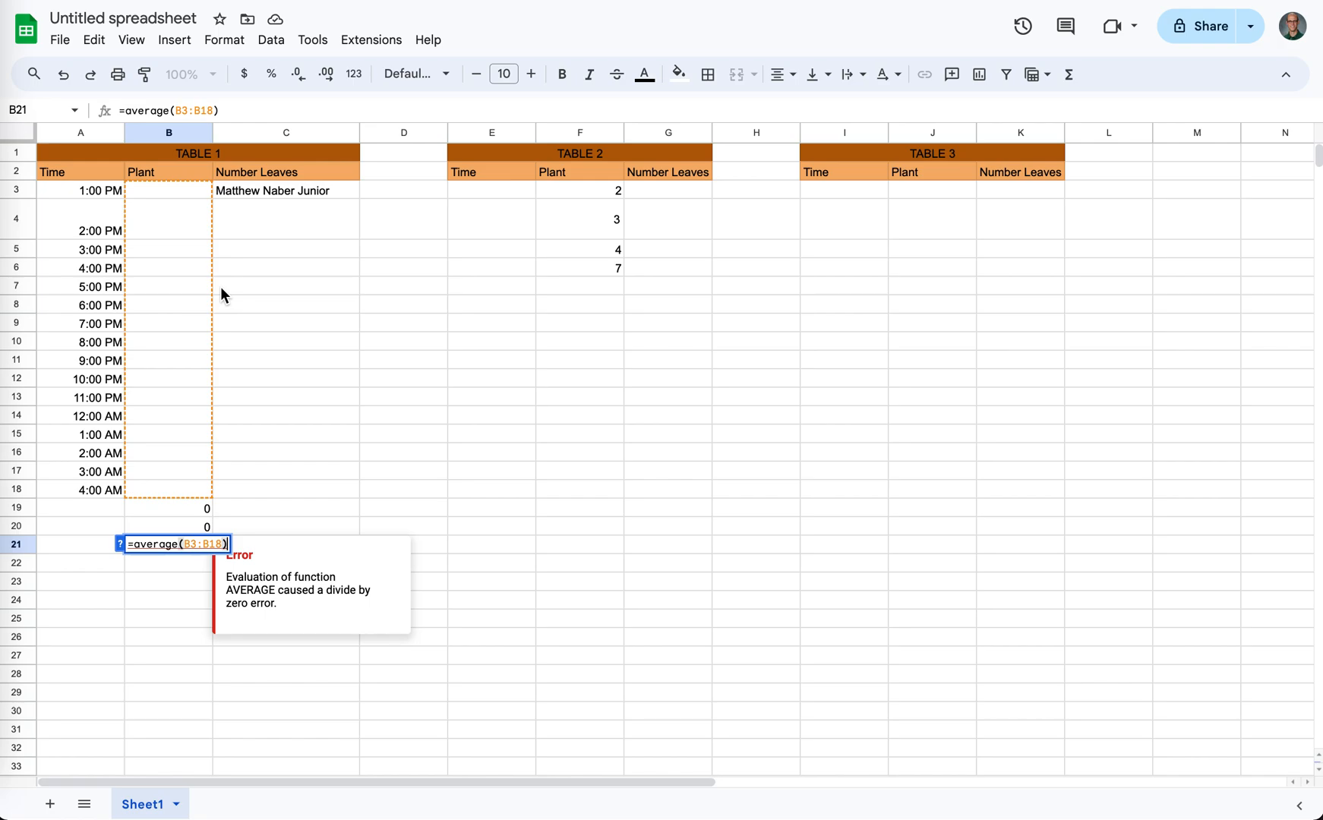
{"action": "left_click", "coordinate": [305, 486]}
{"action": "left_click", "coordinate": [173, 550]}
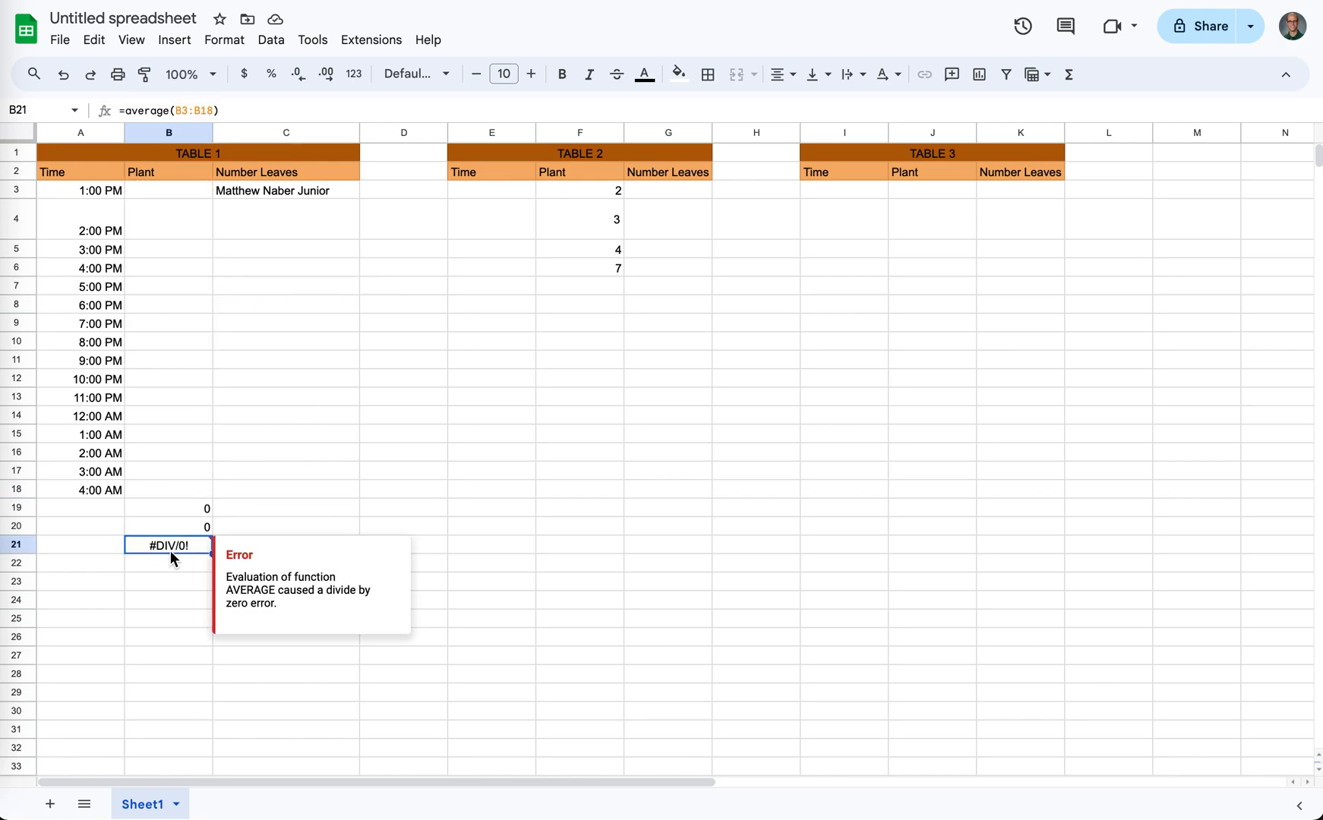
{"action": "key", "text": "Delete"}
{"action": "key", "text": "Up"}
{"action": "key", "text": "Delete"}
{"action": "key", "text": "Up"}
{"action": "key", "text": "Delete"}
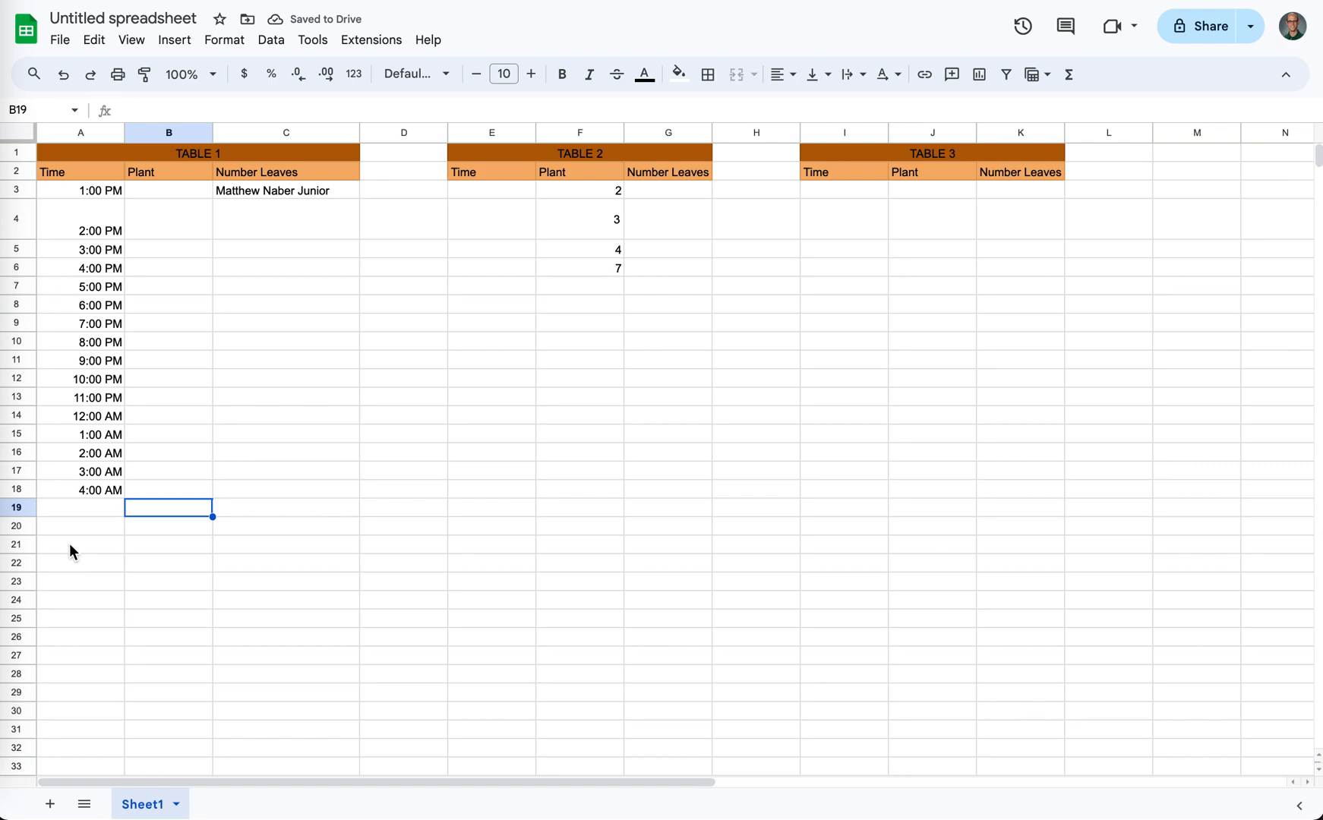
- Fill B3:B18 under TABLE 1's Plant heading with 2, 3, 4, 5, 7, 8, 2, 3, 4, 5, 6, 3, 23, 4, 3, 2
{"action": "left_click", "coordinate": [185, 196]}
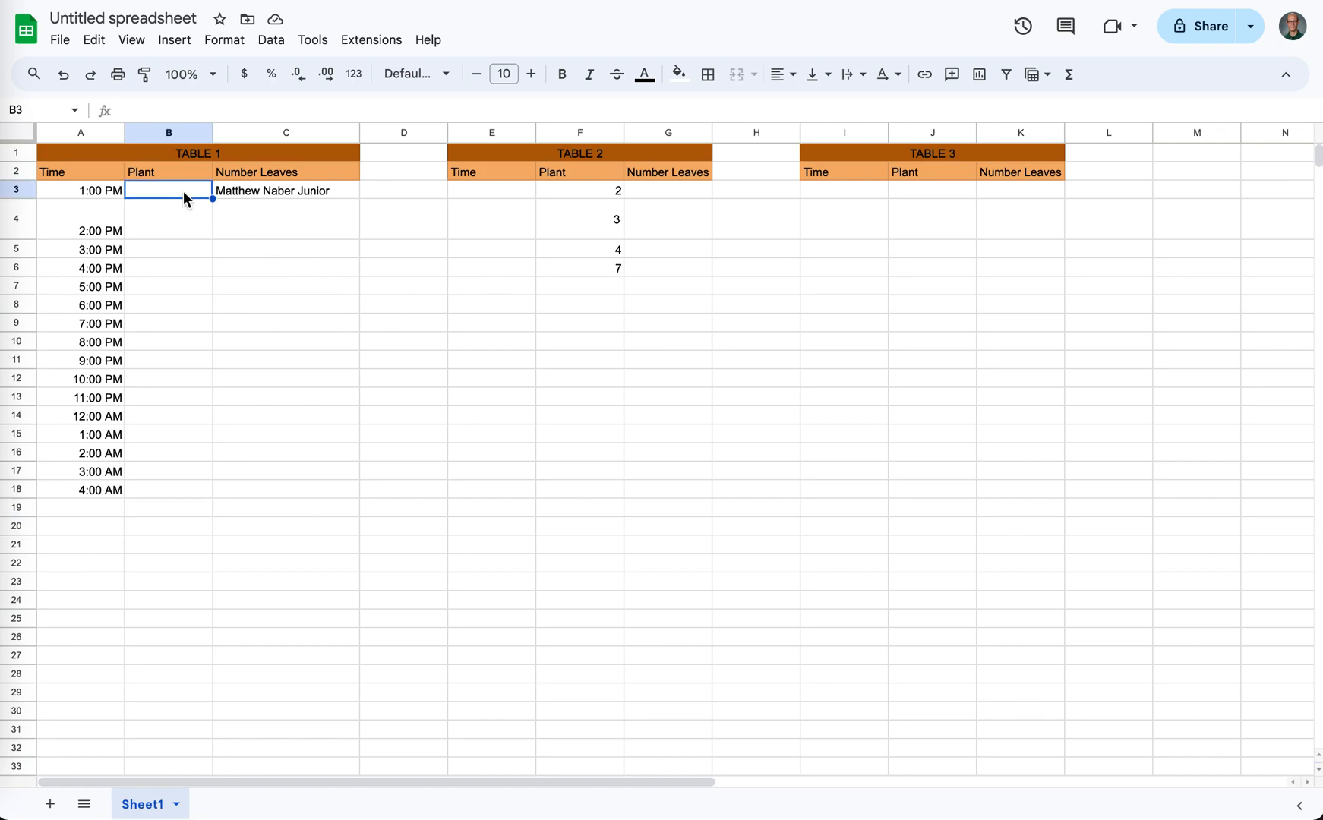
{"action": "type", "text": "2"}
{"action": "key", "text": "Return"}
{"action": "type", "text": "3"}
{"action": "key", "text": "Return"}
{"action": "type", "text": "4"}
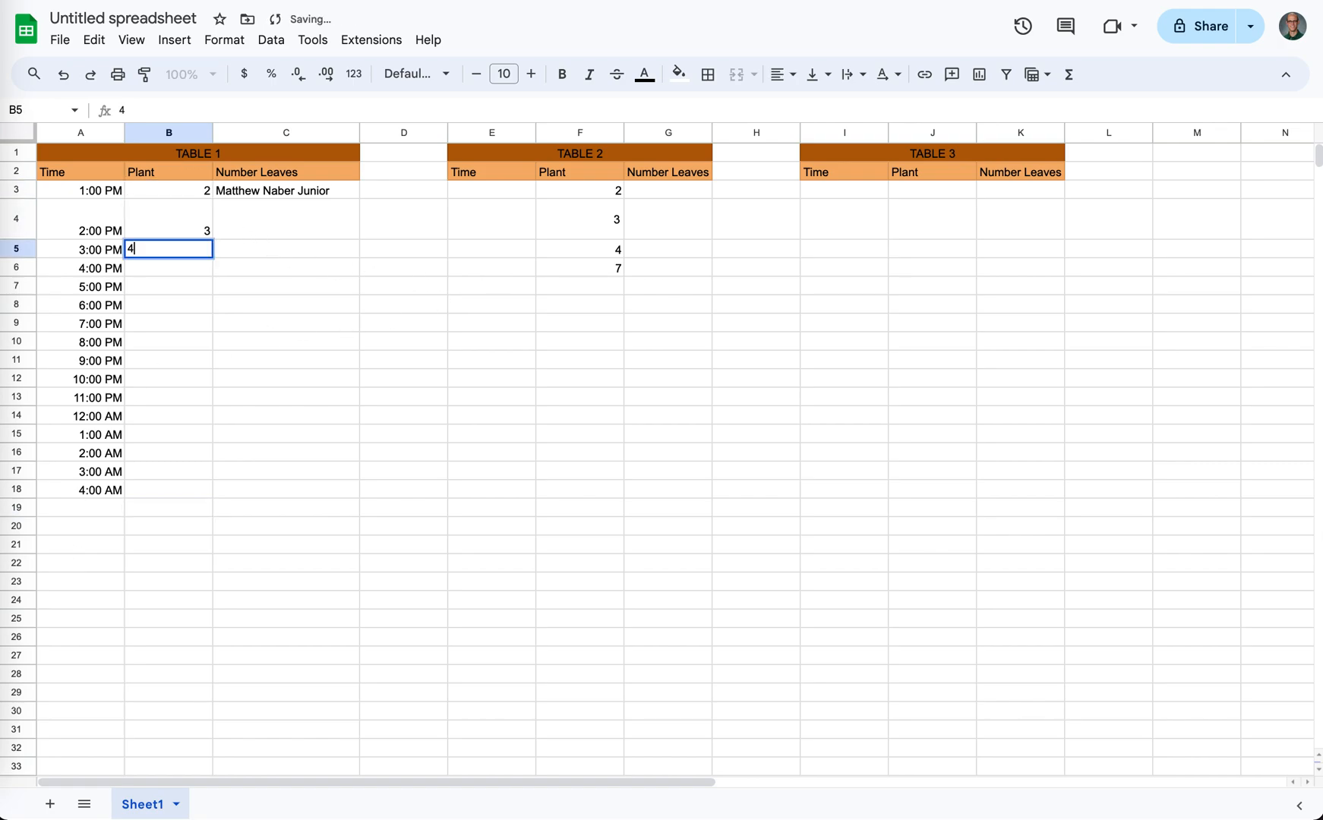
{"action": "key", "text": "Return"}
{"action": "type", "text": "5"}
{"action": "key", "text": "Return"}
{"action": "type", "text": "7"}
{"action": "key", "text": "Return"}
{"action": "type", "text": "8"}
{"action": "key", "text": "Return"}
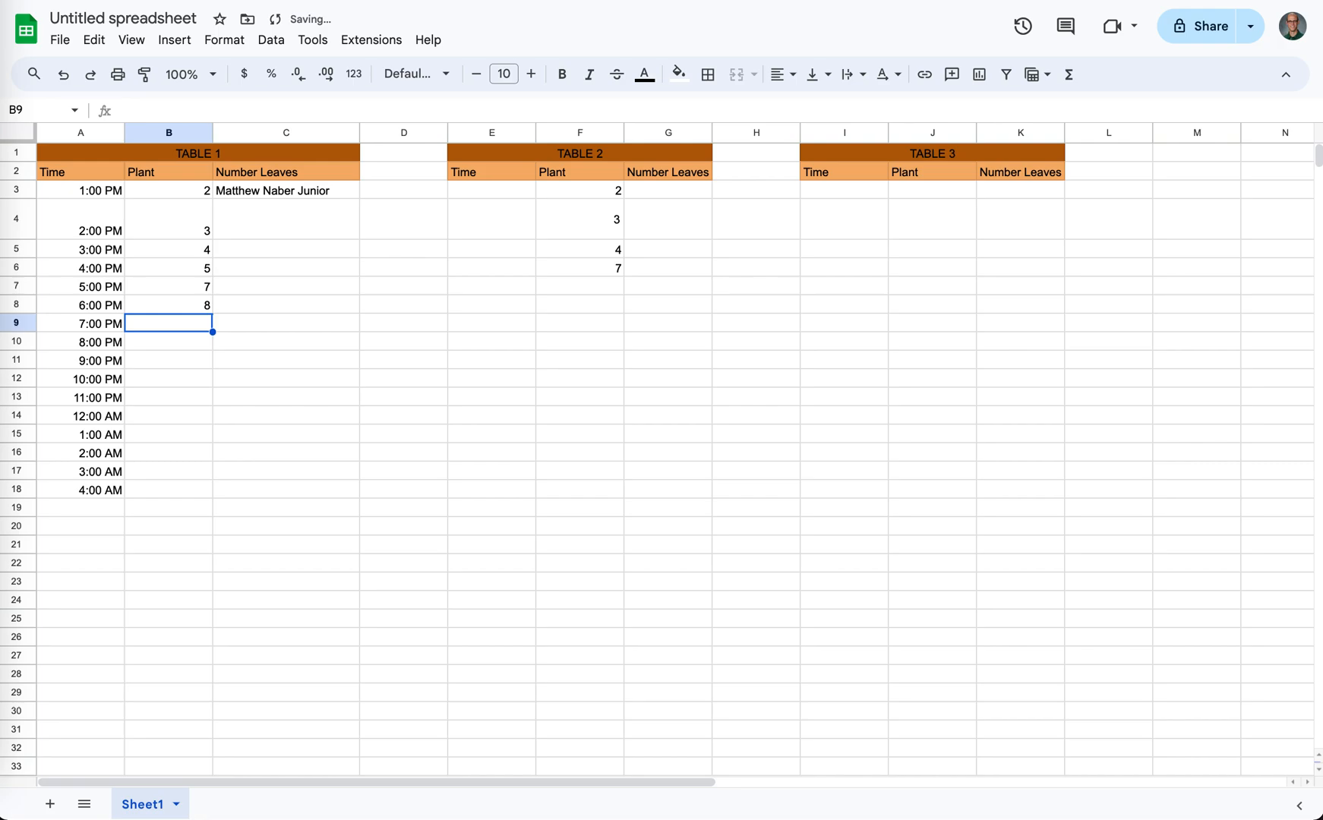
{"action": "type", "text": "2 3"}
{"action": "key", "text": "Return"}
{"action": "type", "text": "4"}
{"action": "key", "text": "Return"}
{"action": "type", "text": "5"}
{"action": "key", "text": "Return"}
{"action": "type", "text": "6"}
{"action": "key", "text": "Return"}
{"action": "type", "text": "3"}
{"action": "key", "text": "Return"}
{"action": "type", "text": "23"}
{"action": "key", "text": "Return"}
{"action": "type", "text": "4"}
{"action": "key", "text": "Return"}
{"action": "type", "text": "3"}
{"action": "key", "text": "Return"}
{"action": "type", "text": "2"}
{"action": "key", "text": "Return"}
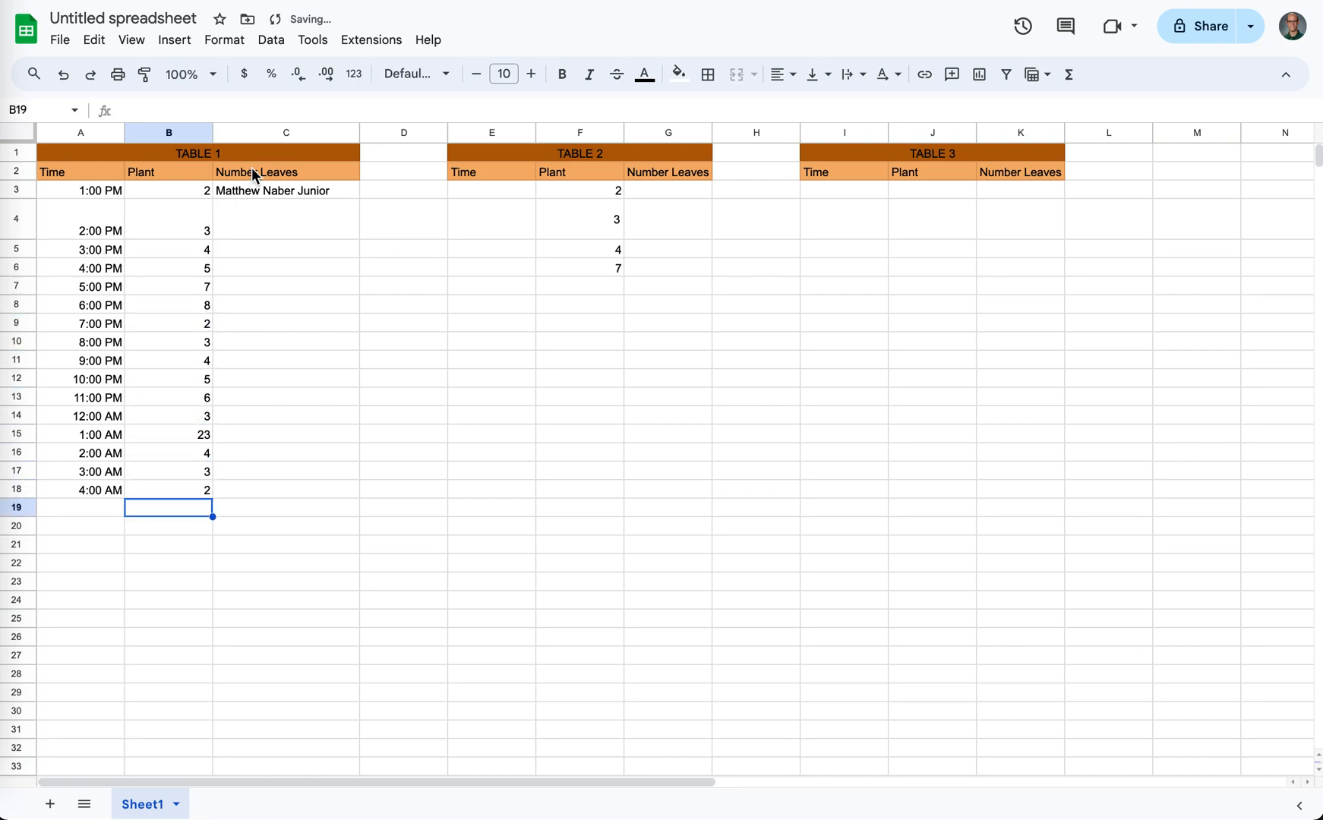
- Insert a chart from the Time and Plant data in A2:B18 and change its type to Scatter chart
{"action": "left_click_drag", "start_coordinate": [66, 175], "coordinate": [183, 501]}
{"action": "left_click", "coordinate": [174, 40]}
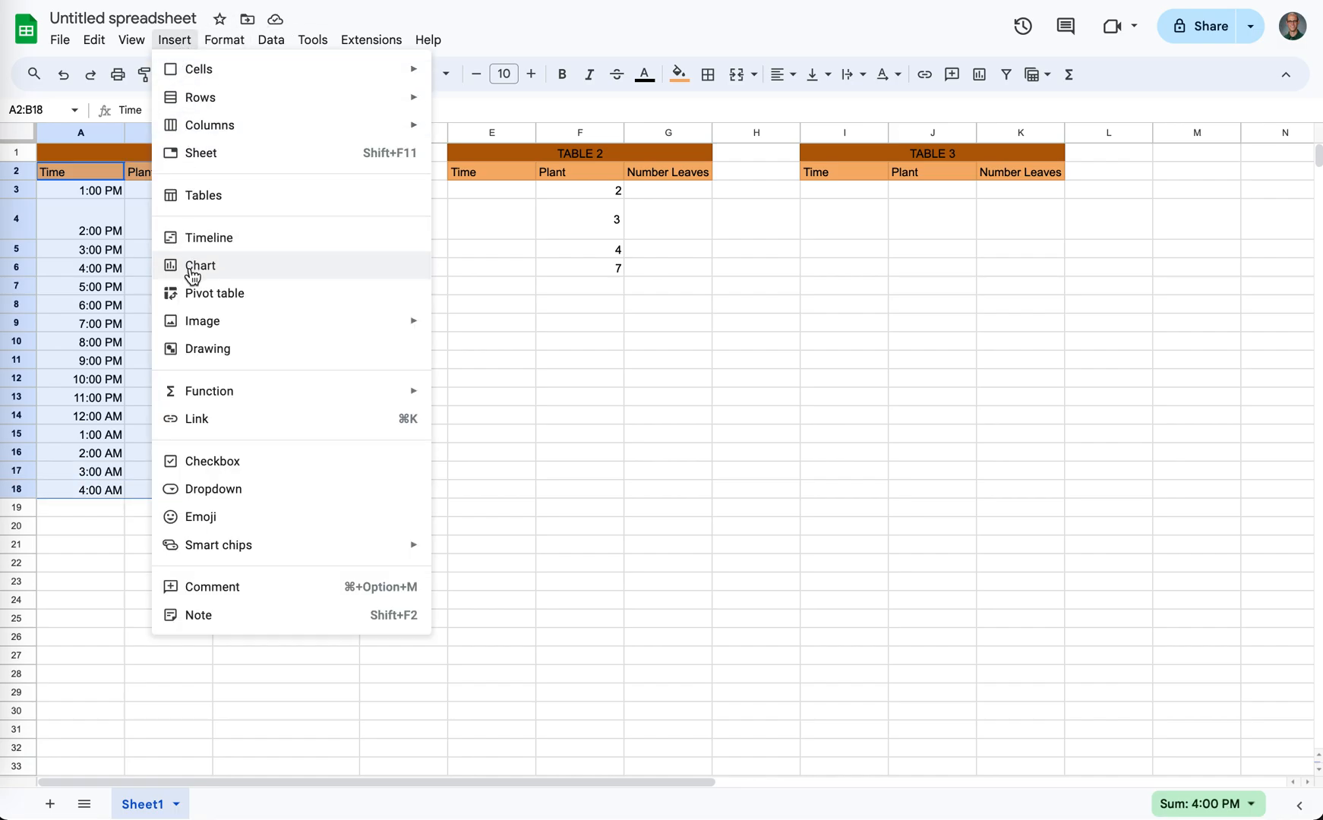
{"action": "left_click", "coordinate": [193, 267]}
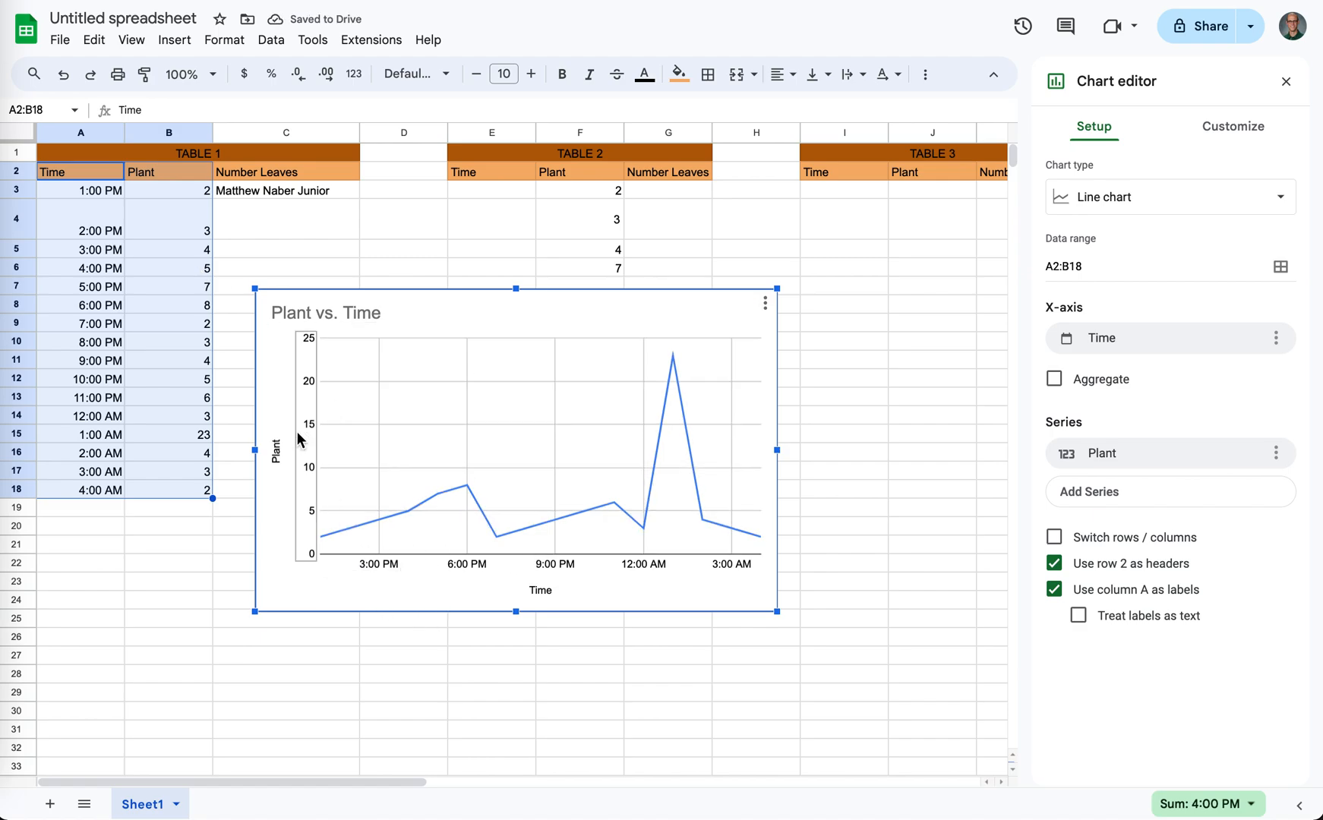
{"action": "left_click", "coordinate": [1098, 215]}
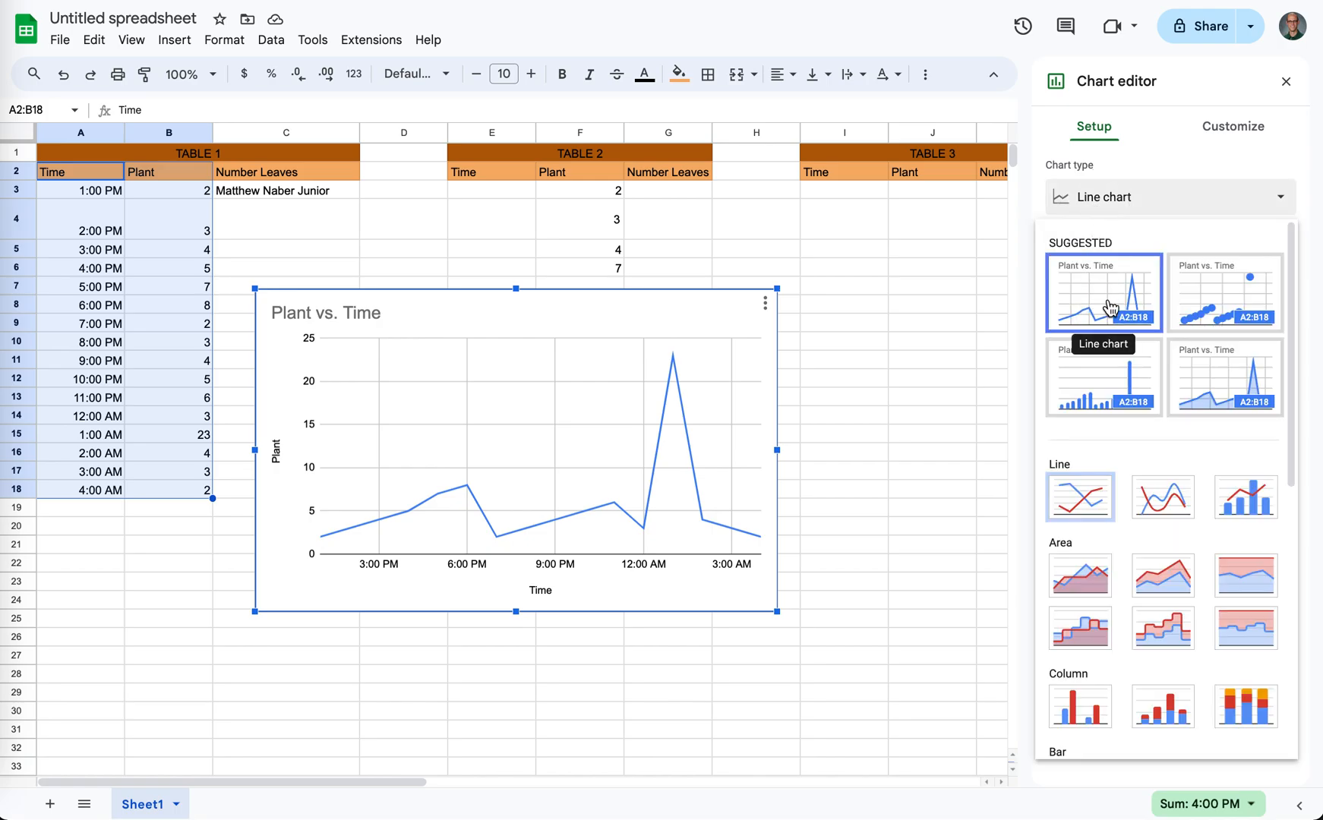
{"action": "scroll", "coordinate": [1105, 330], "scroll_direction": "down", "scroll_amount": 7}
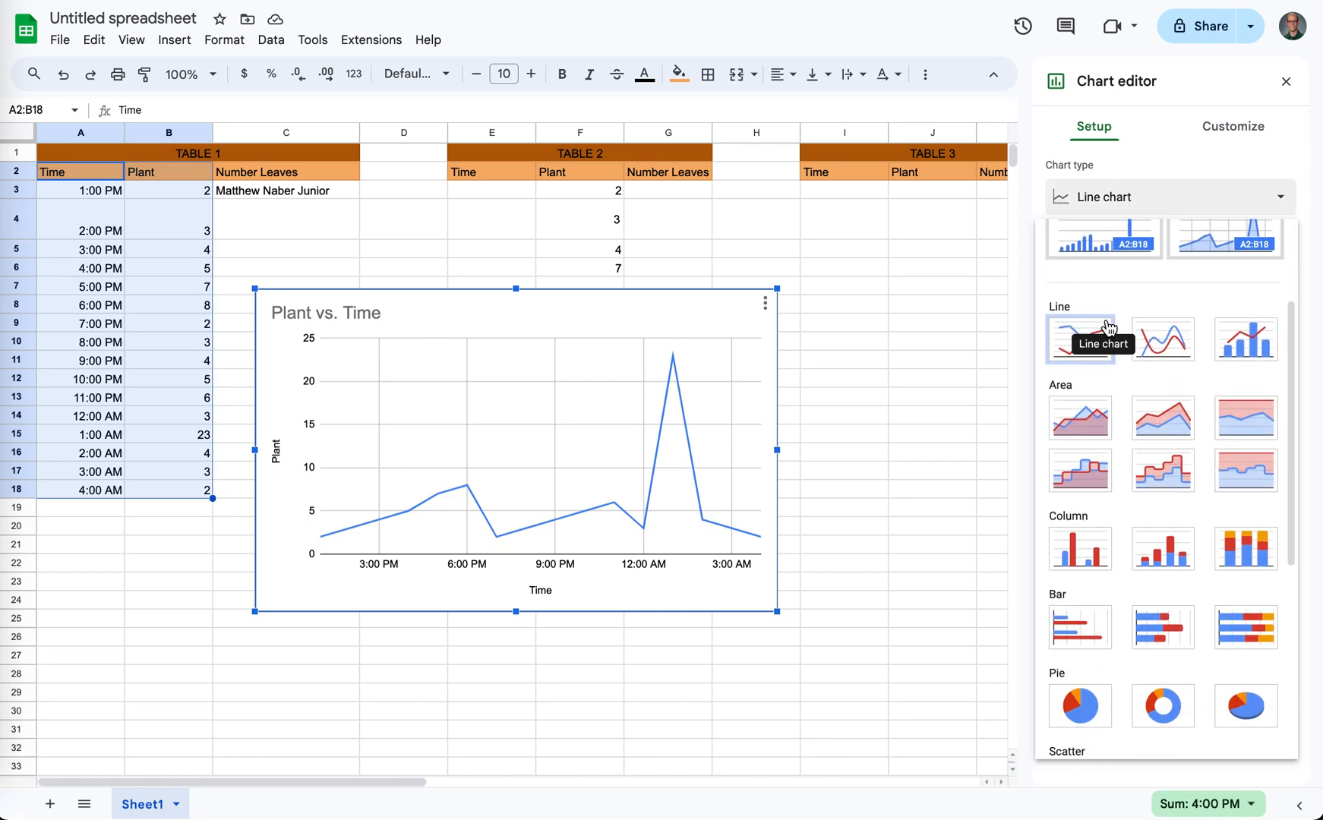
{"action": "left_click", "coordinate": [1082, 436]}
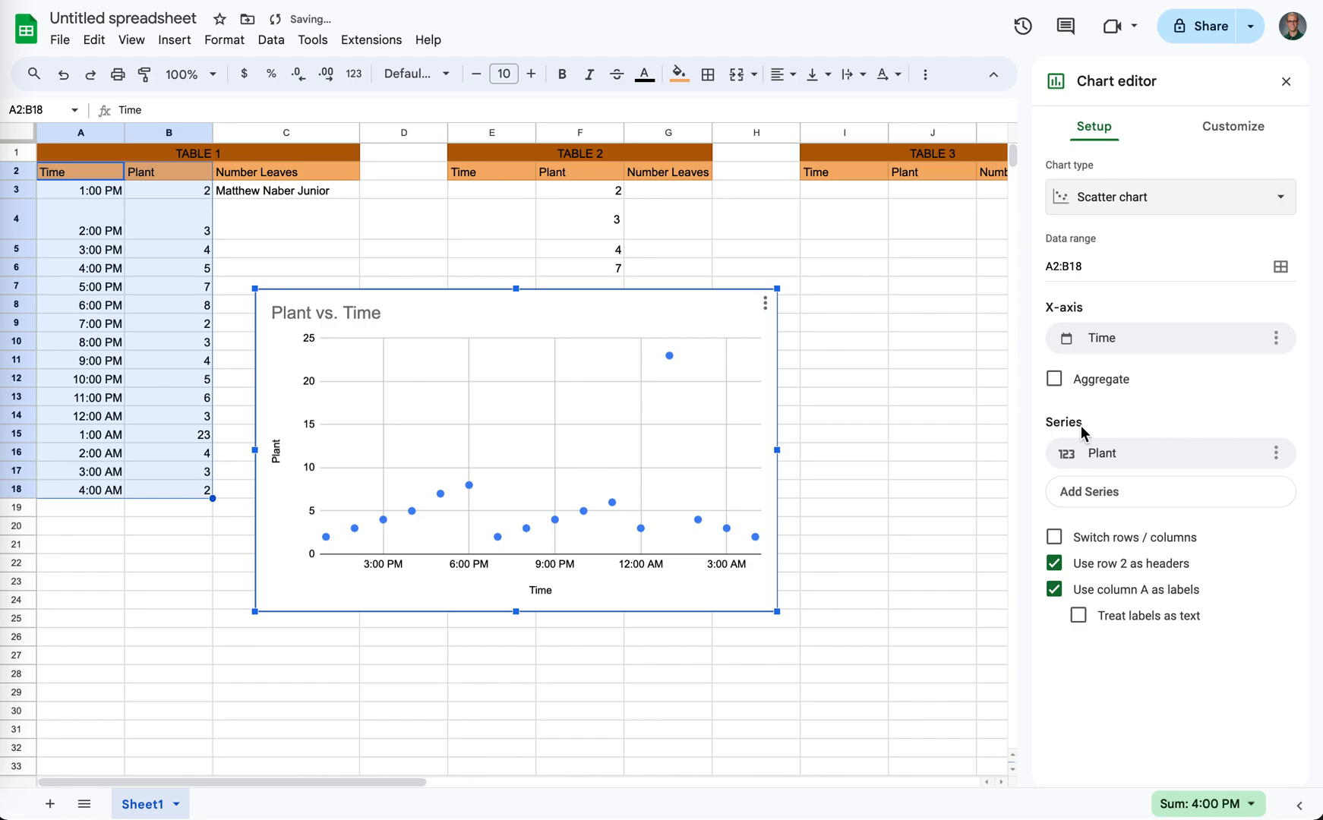
{"action": "left_click", "coordinate": [1232, 131]}
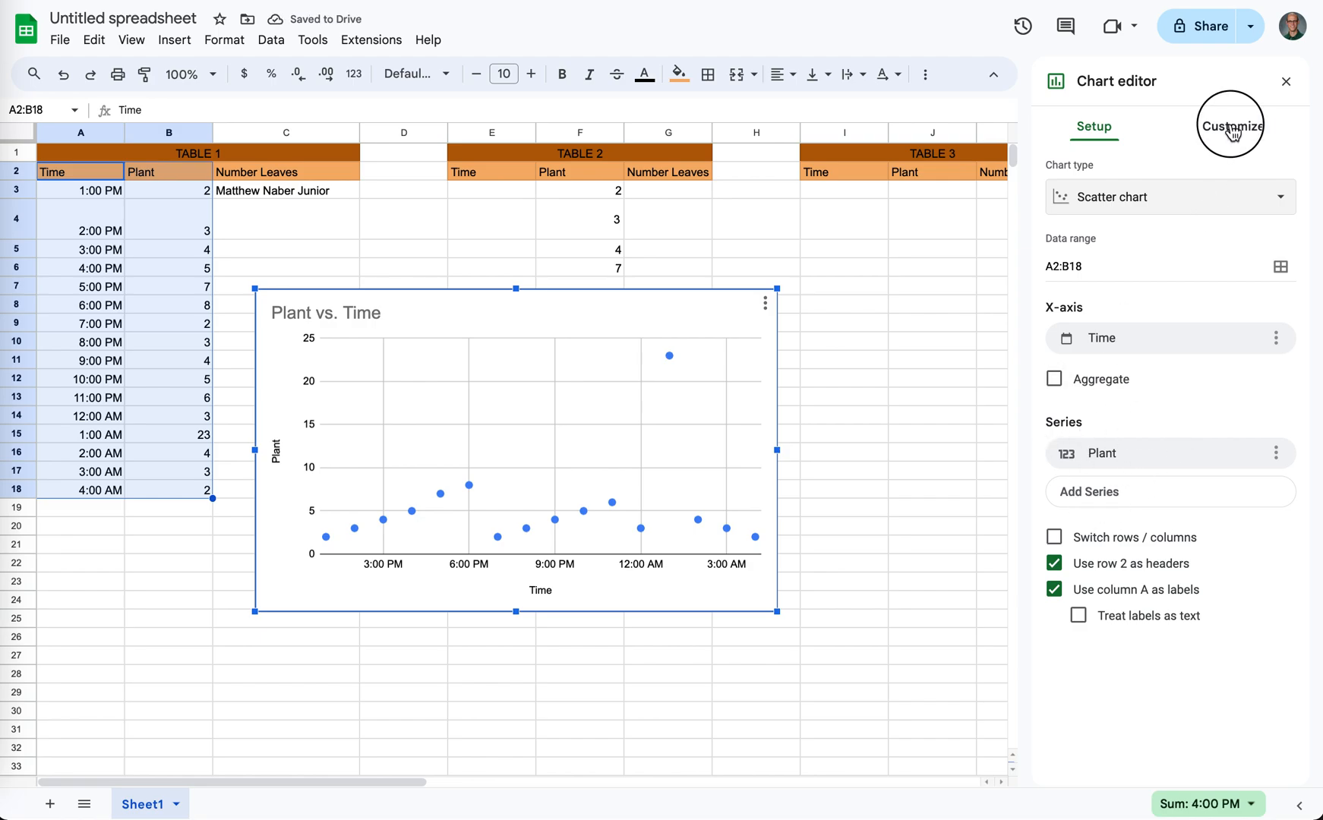
{"action": "left_click", "coordinate": [1094, 130]}
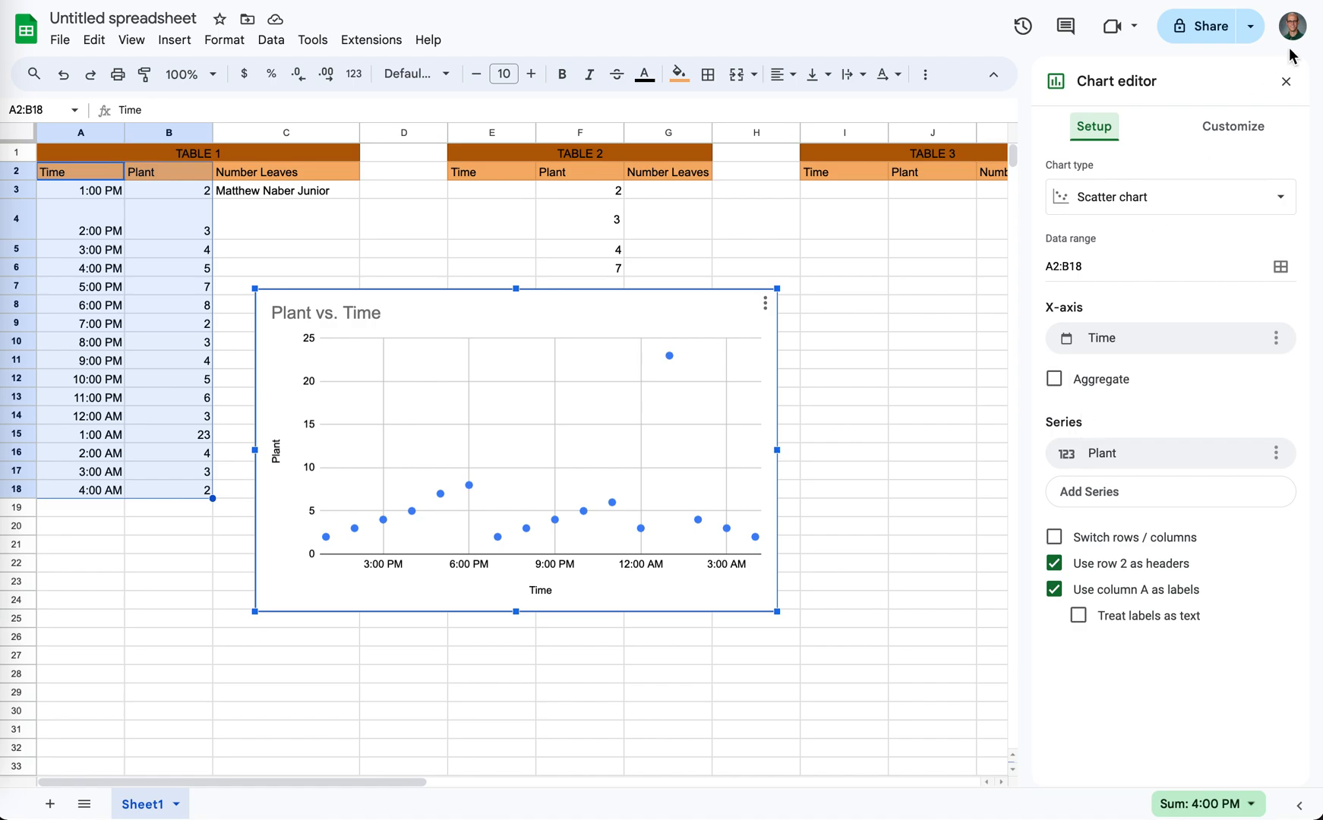
{"action": "left_click", "coordinate": [1285, 81]}
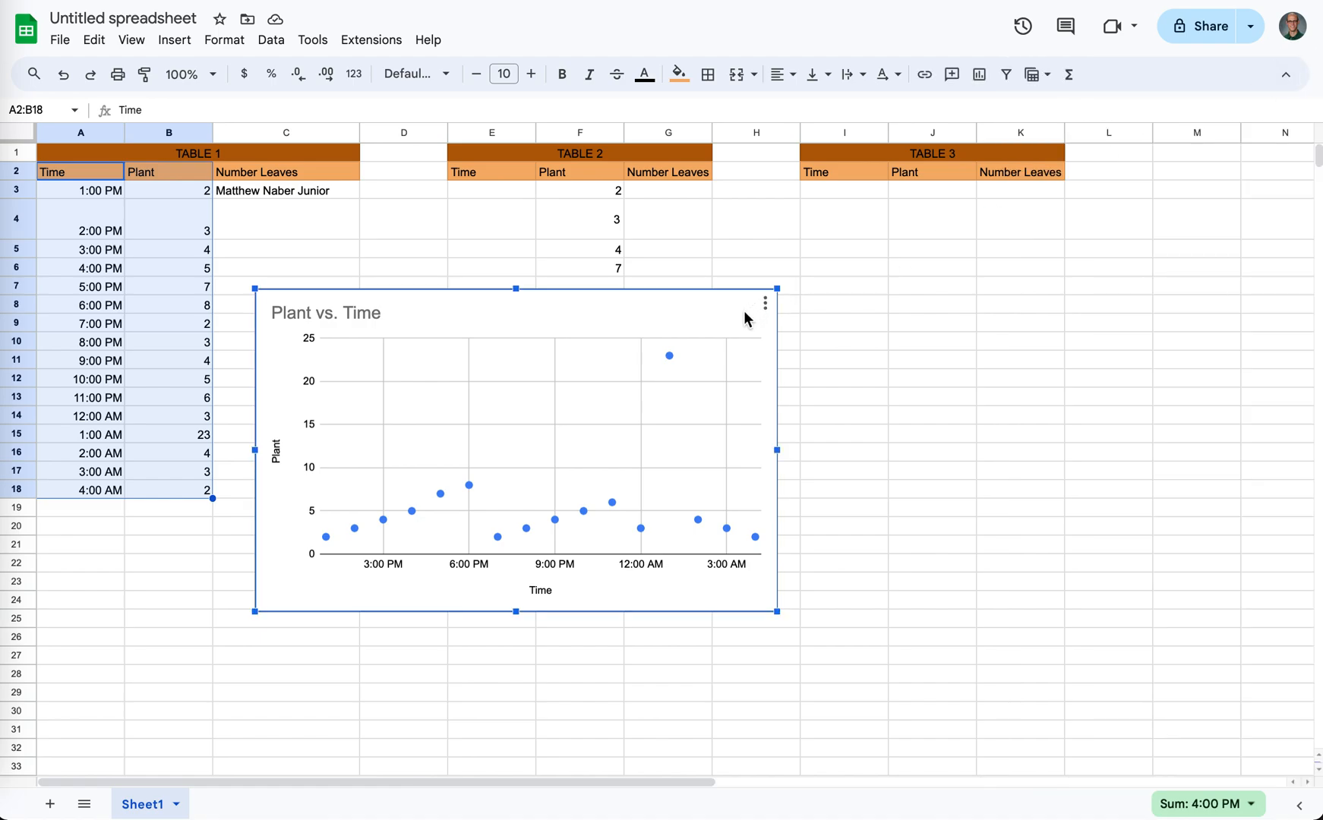
- Open the scatter chart's title and vertical axis title for editing, then delete the chart
{"action": "double_click", "coordinate": [459, 311]}
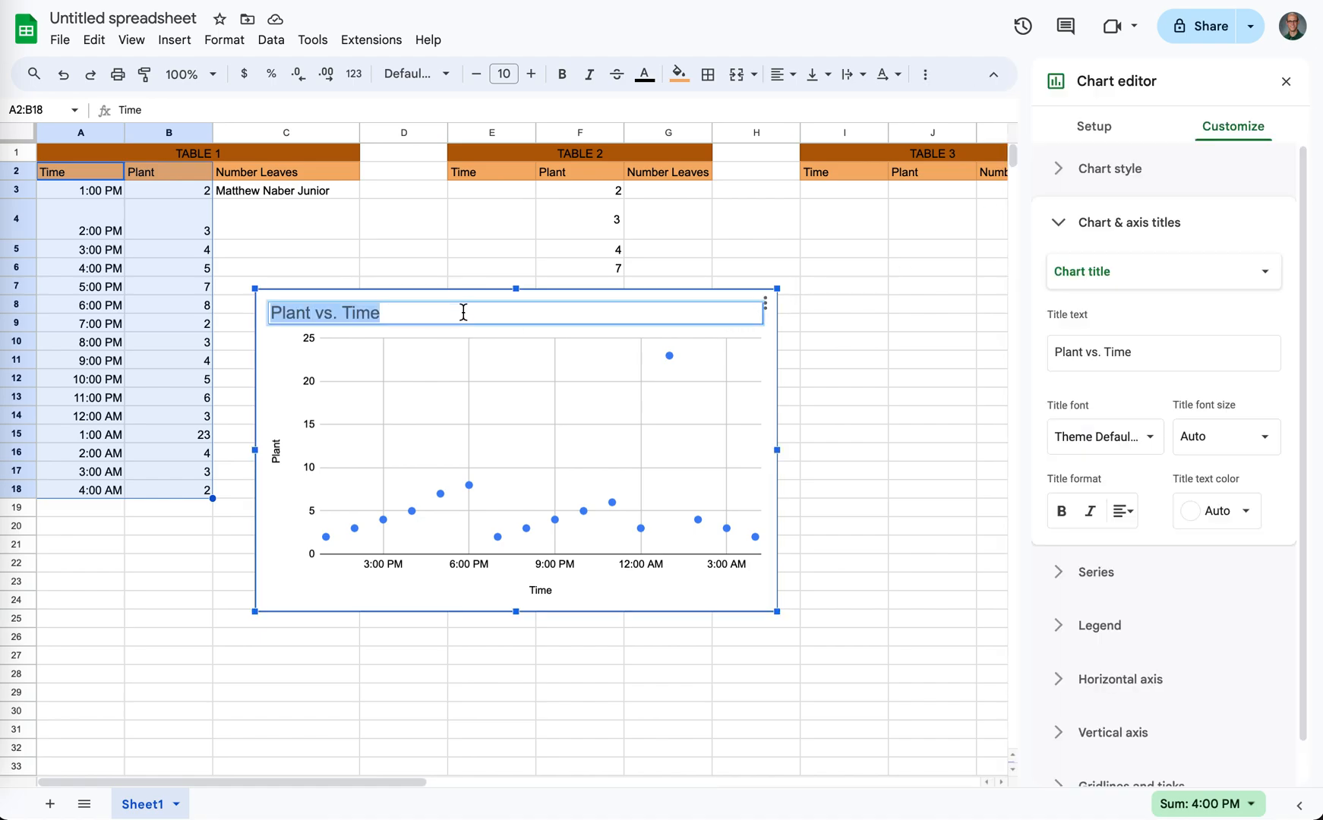
{"action": "double_click", "coordinate": [276, 450]}
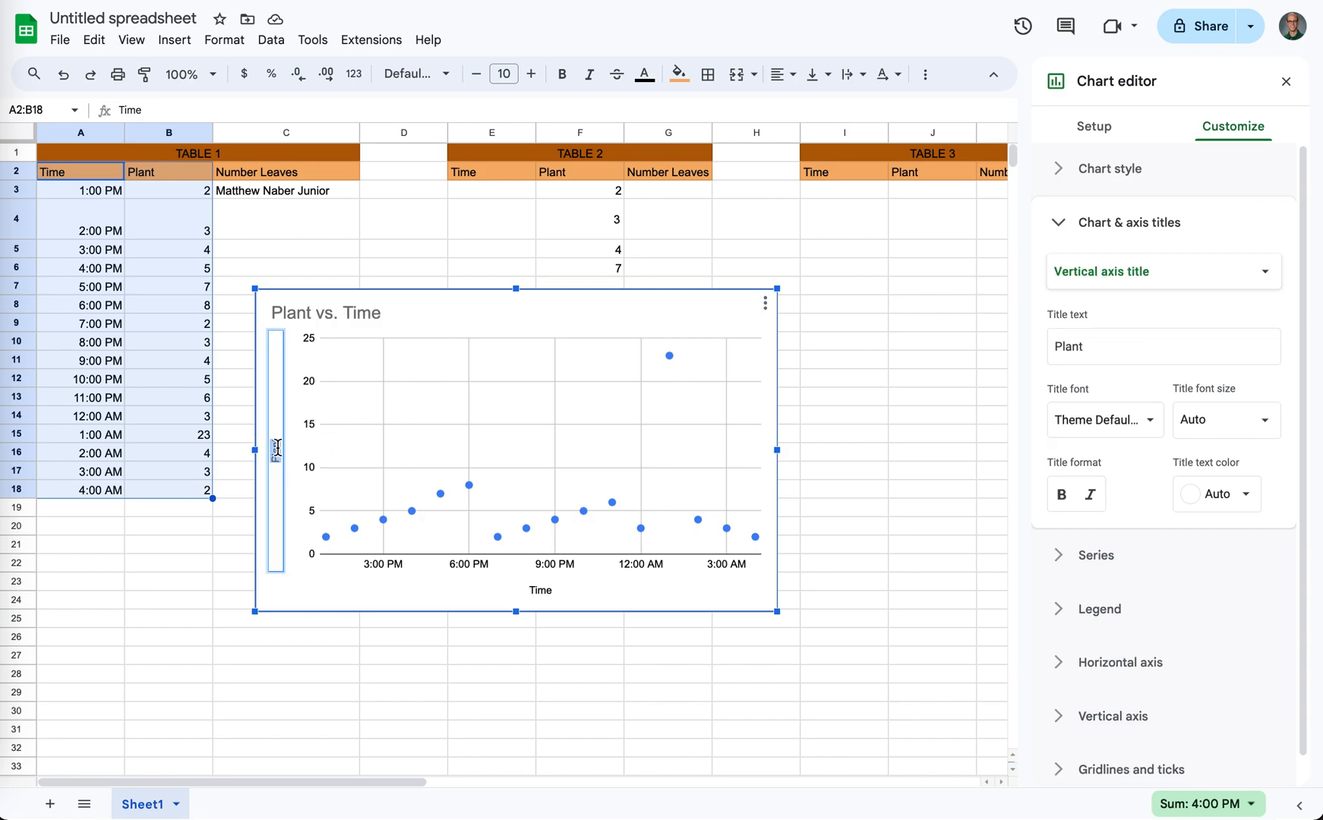
{"action": "left_click", "coordinate": [764, 304]}
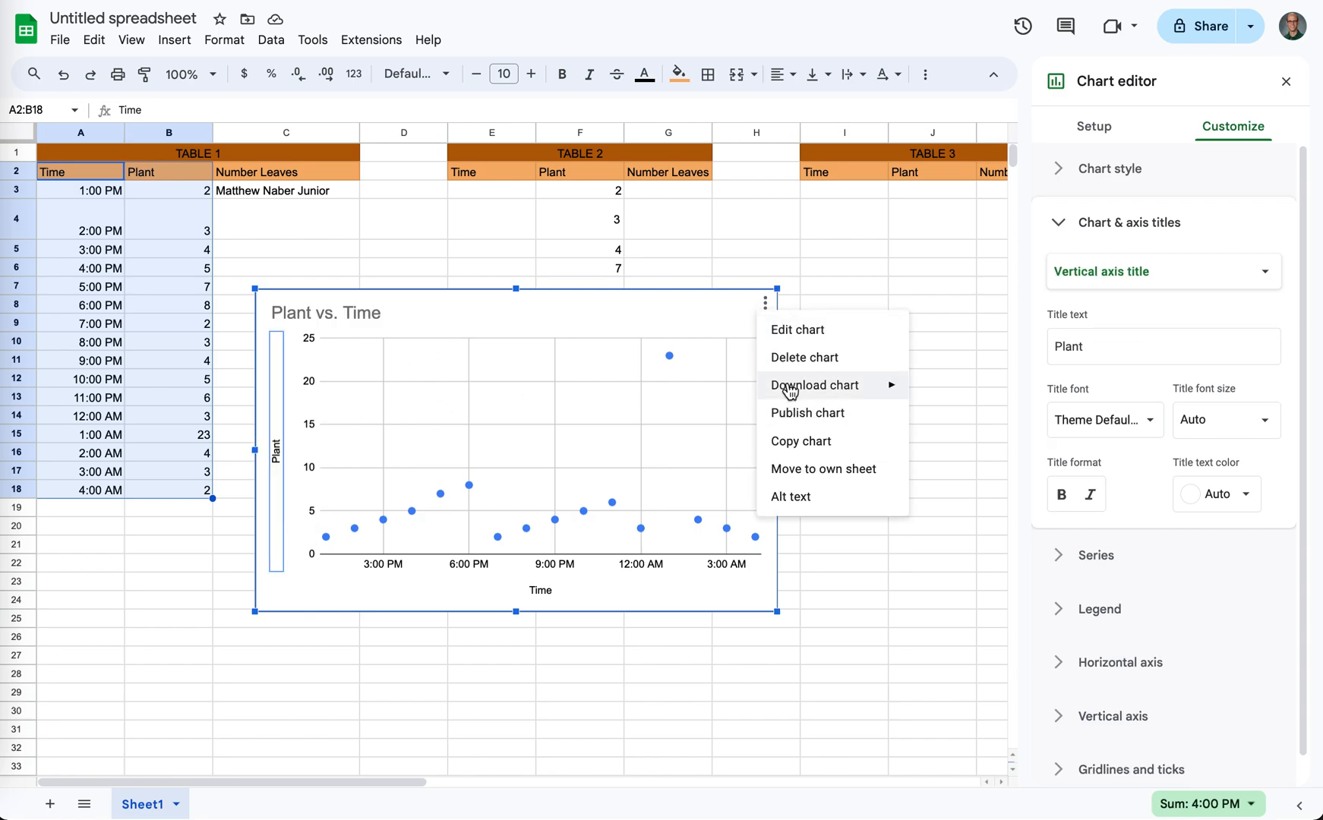
{"action": "left_click", "coordinate": [790, 359]}
{"action": "left_click", "coordinate": [271, 269]}
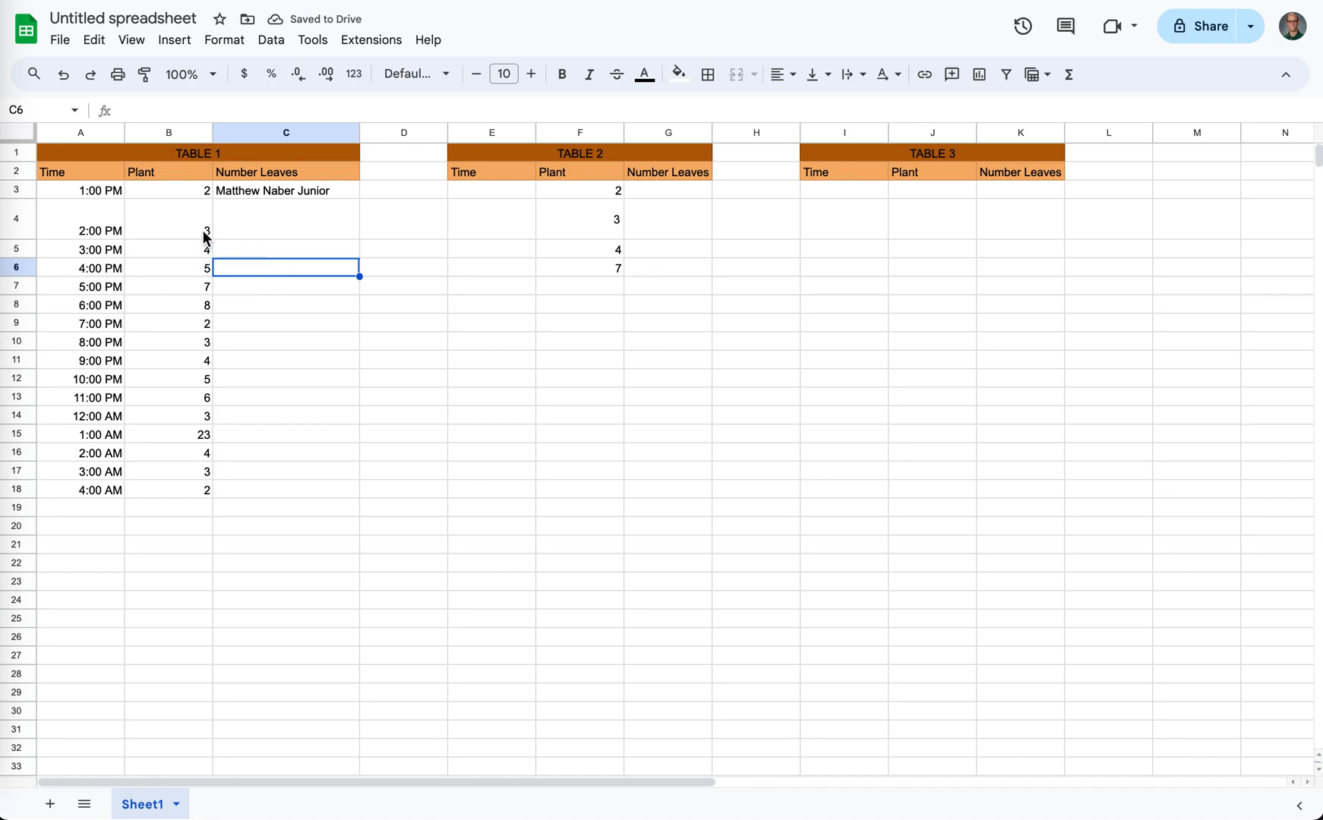
- Try to move the whole Plant column B to the other side of the Number Leaves column
{"action": "left_click", "coordinate": [166, 182]}
{"action": "left_click", "coordinate": [169, 130]}
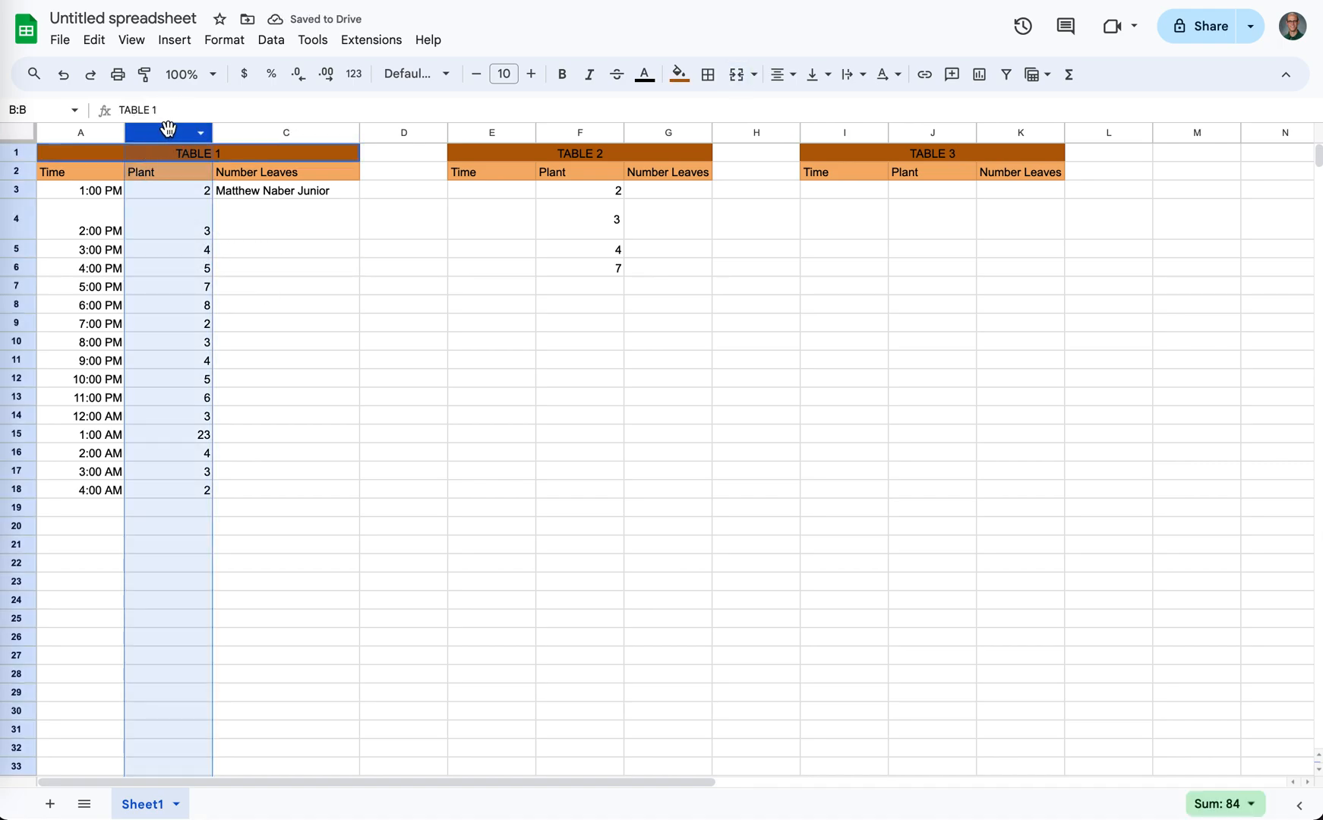
{"action": "mouse_move", "coordinate": [168, 127]}
{"action": "left_mouse_down"}
{"action": "mouse_move", "coordinate": [295, 132]}
{"action": "mouse_move", "coordinate": [173, 138]}
{"action": "left_mouse_up"}
{"action": "left_click_drag", "start_coordinate": [163, 134], "coordinate": [273, 147]}
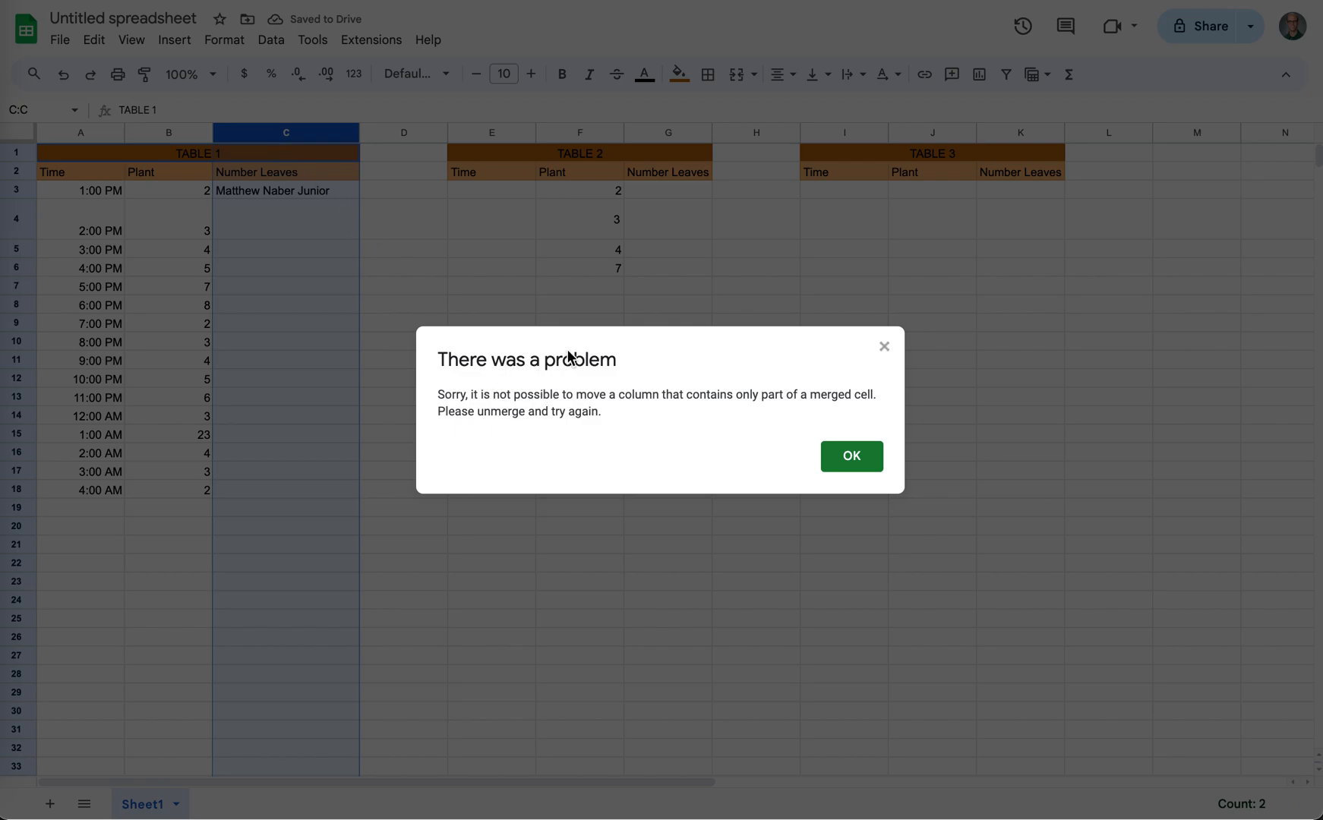
{"action": "left_click", "coordinate": [850, 458]}
- Unmerge the TABLE 1 heading in A1:C1 and move the Plant column to the right of Number Leaves
{"action": "left_click", "coordinate": [173, 155]}
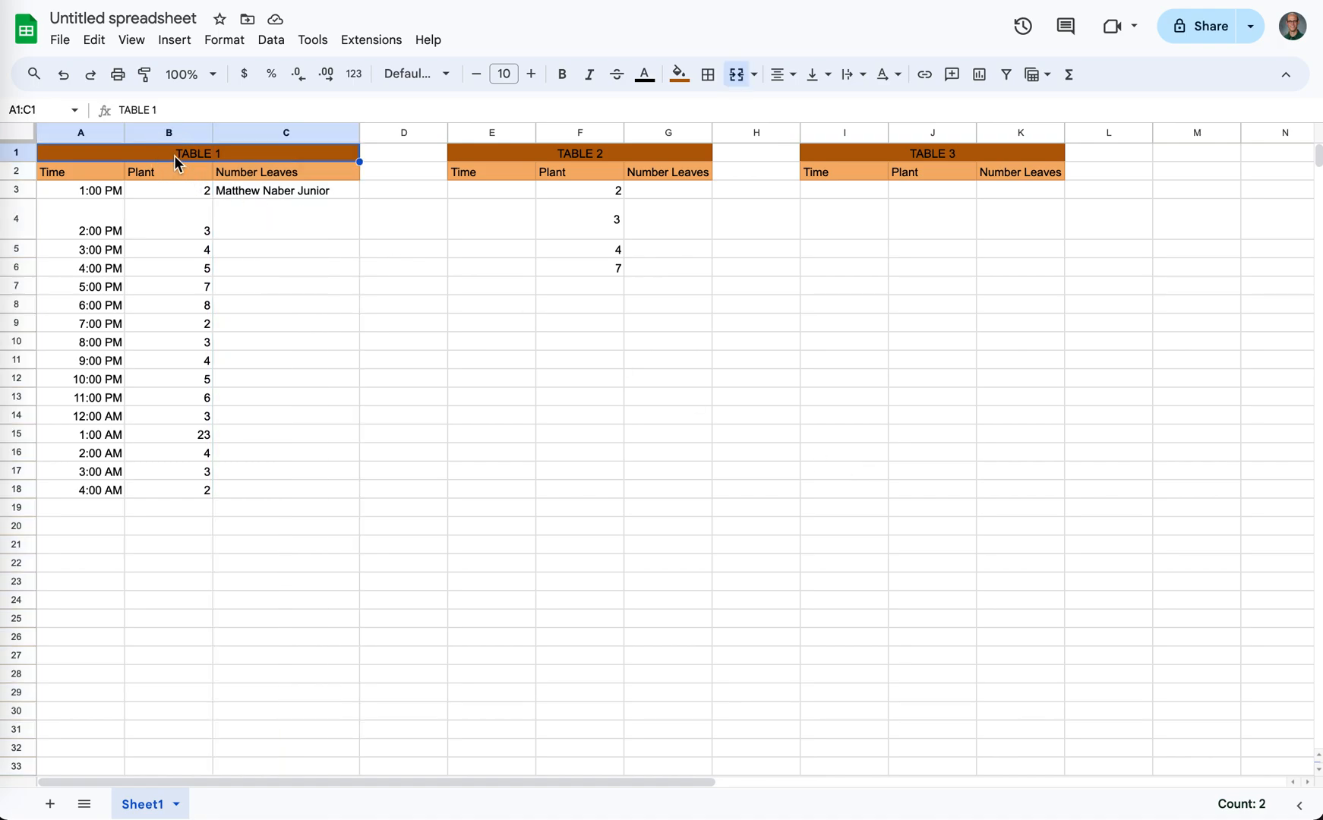
{"action": "left_click", "coordinate": [732, 80]}
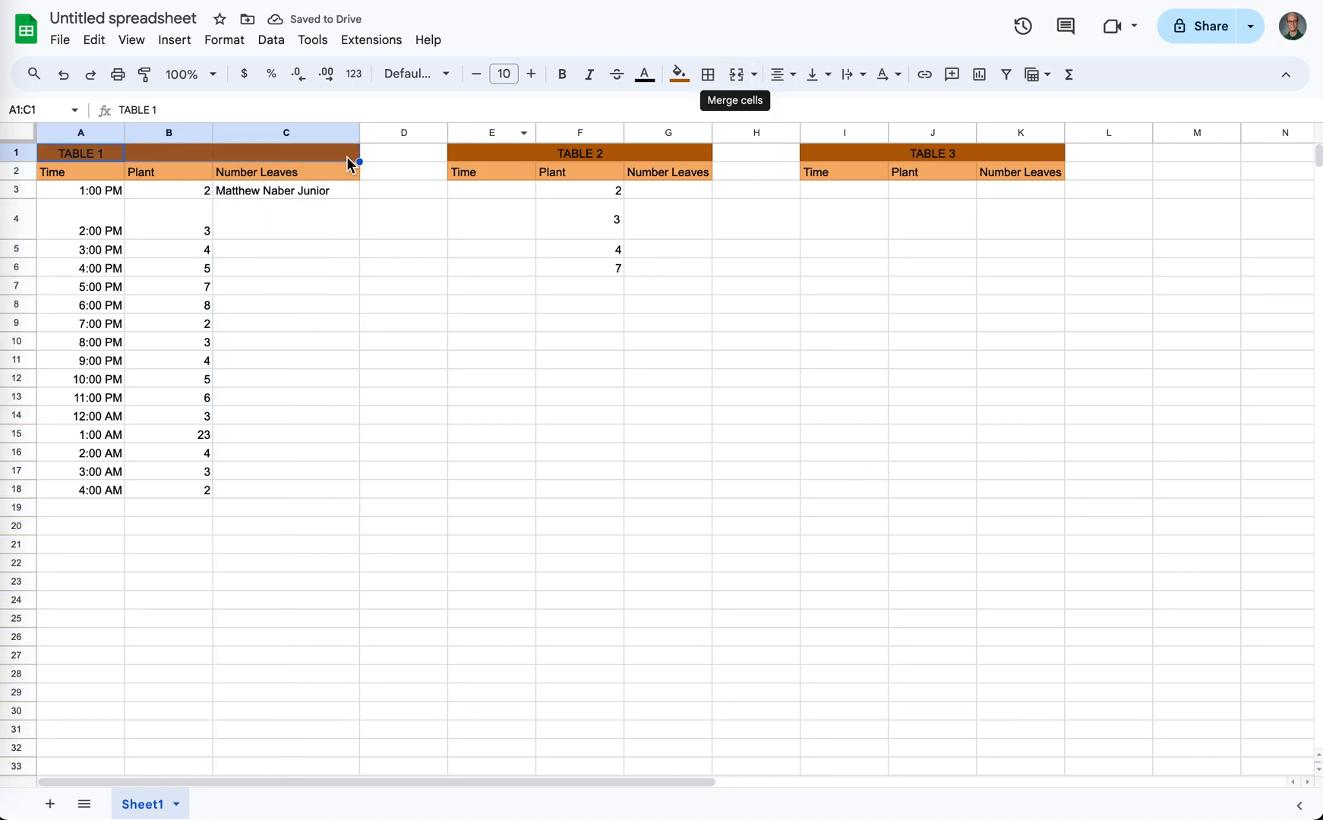
{"action": "left_click", "coordinate": [171, 134]}
{"action": "left_click_drag", "start_coordinate": [171, 135], "coordinate": [271, 139]}
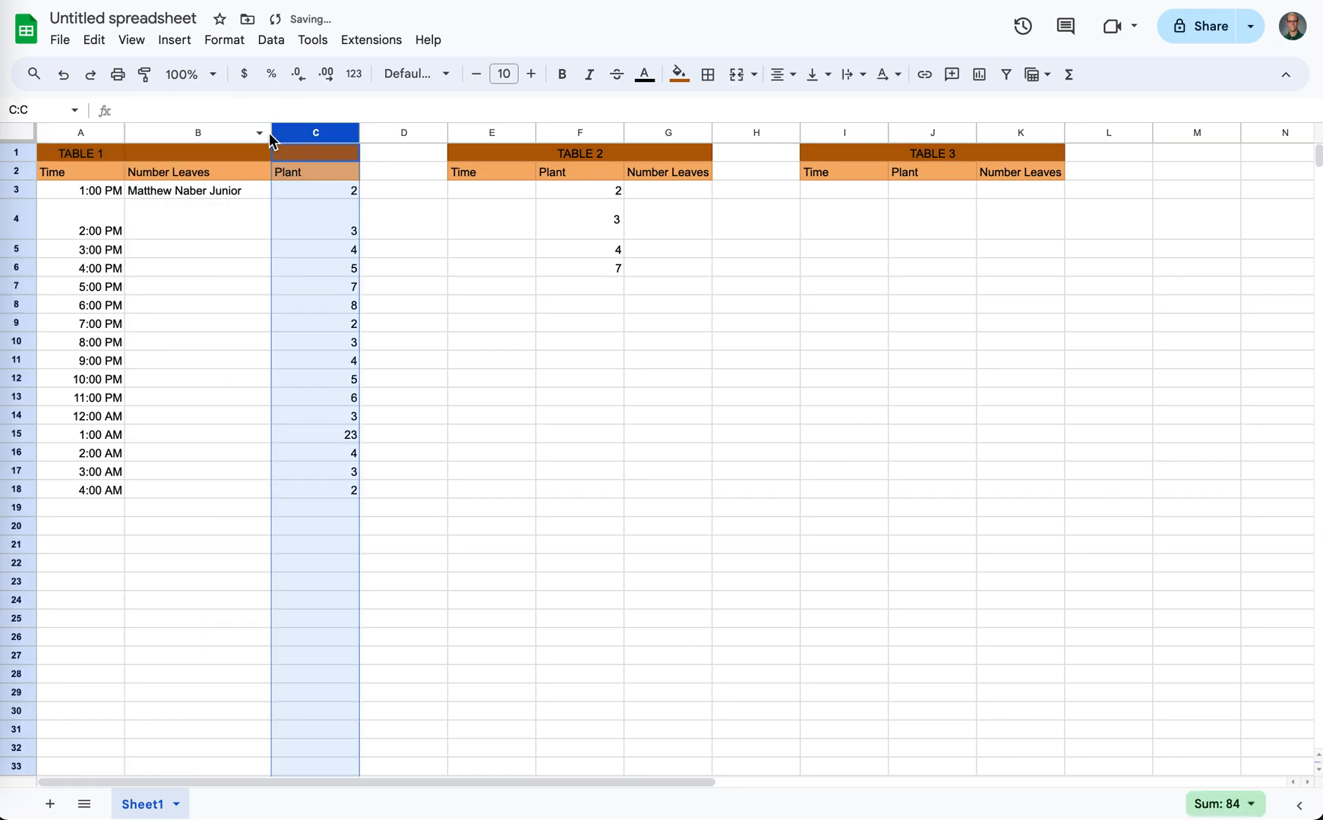
{"action": "left_click", "coordinate": [191, 287]}
- Insert a chart from the TABLE 1 data in A2:C18 and change its type to Line chart
{"action": "left_click_drag", "start_coordinate": [75, 171], "coordinate": [77, 491]}
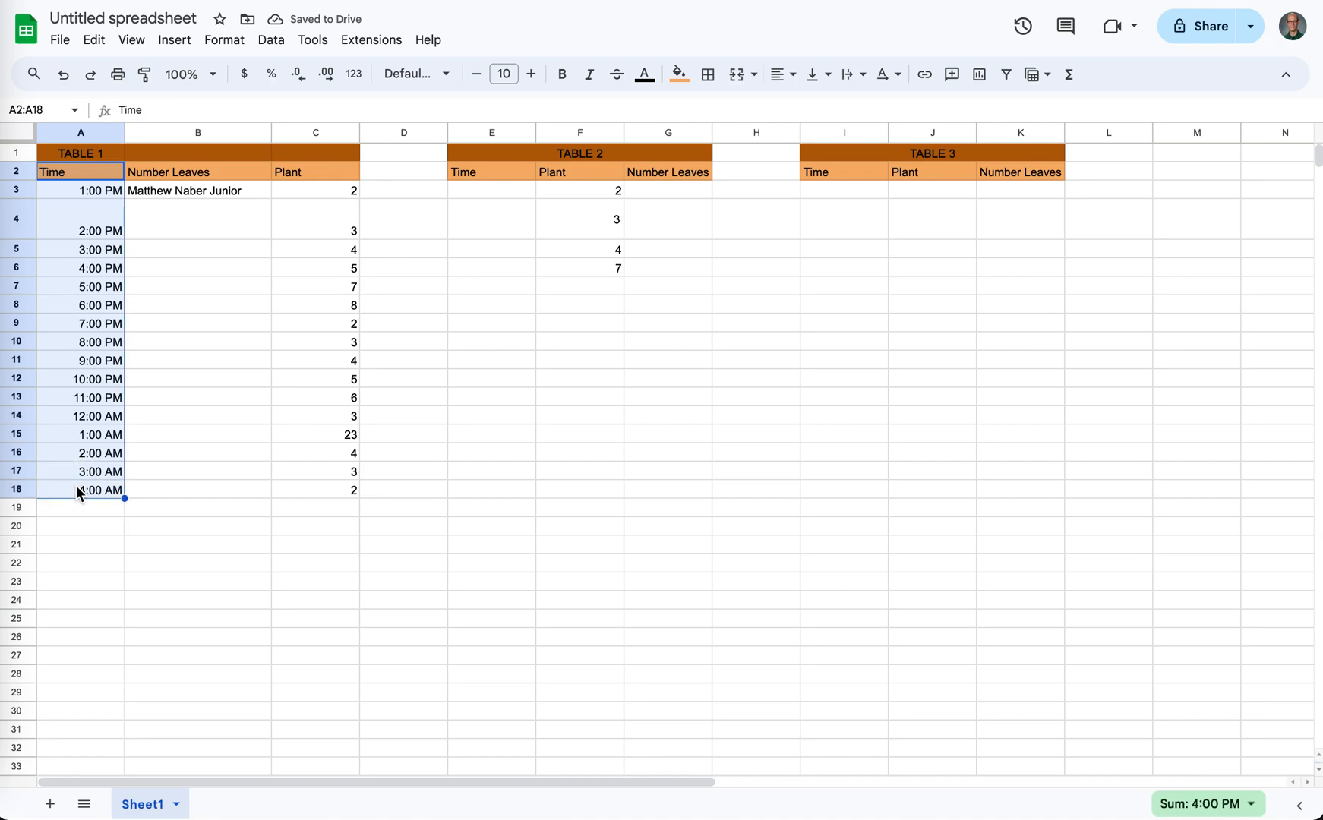
{"action": "left_click_drag", "start_coordinate": [319, 172], "coordinate": [331, 509]}
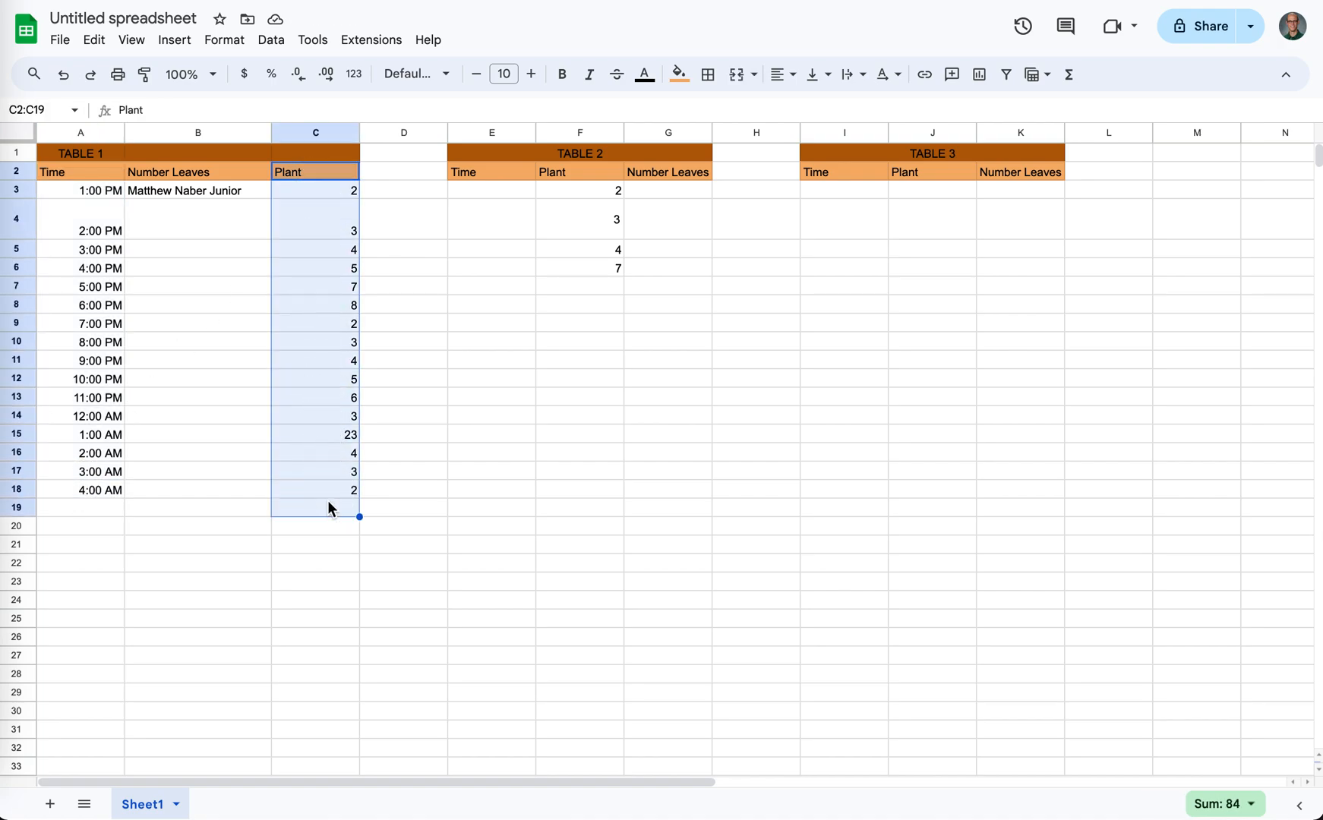
{"action": "left_click_drag", "start_coordinate": [83, 174], "coordinate": [328, 498]}
{"action": "left_click", "coordinate": [175, 39]}
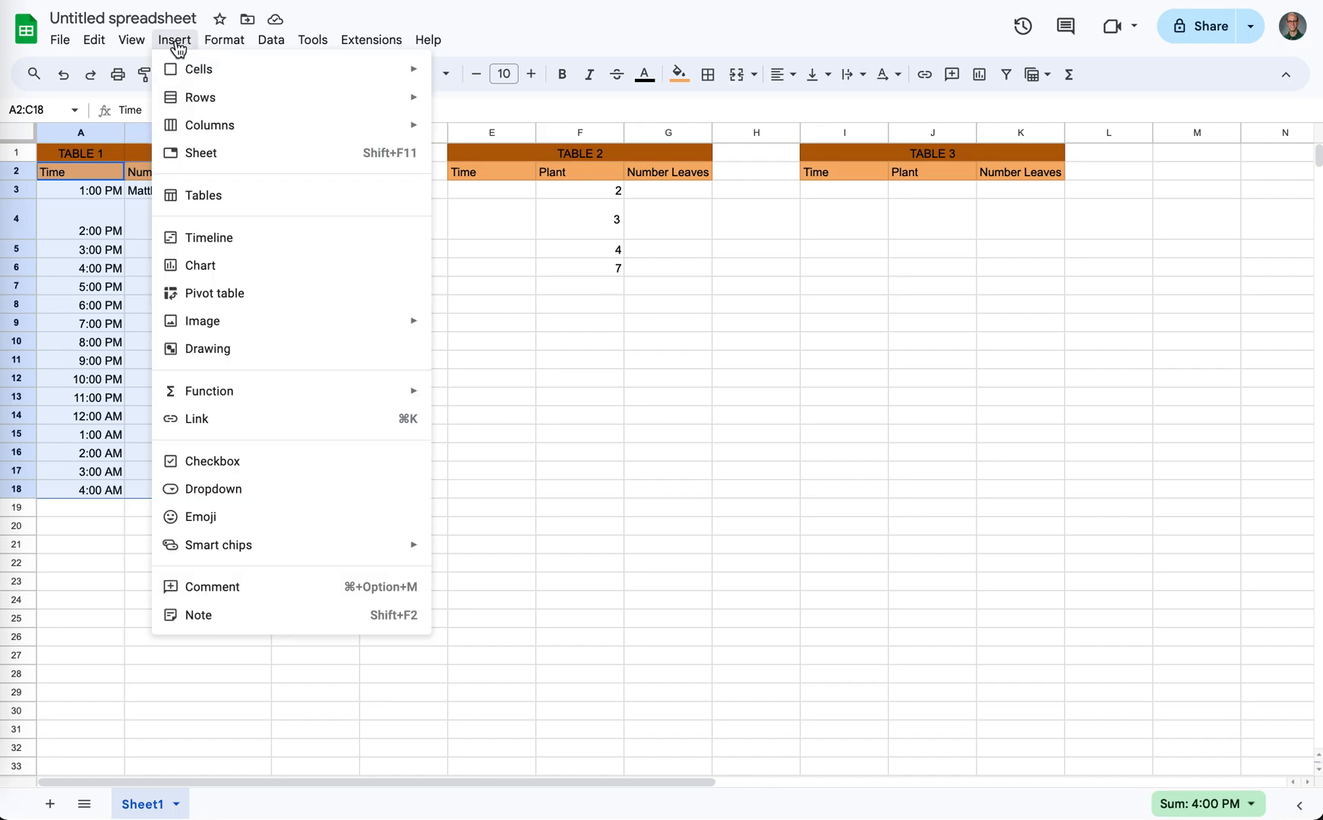
{"action": "left_click", "coordinate": [182, 263]}
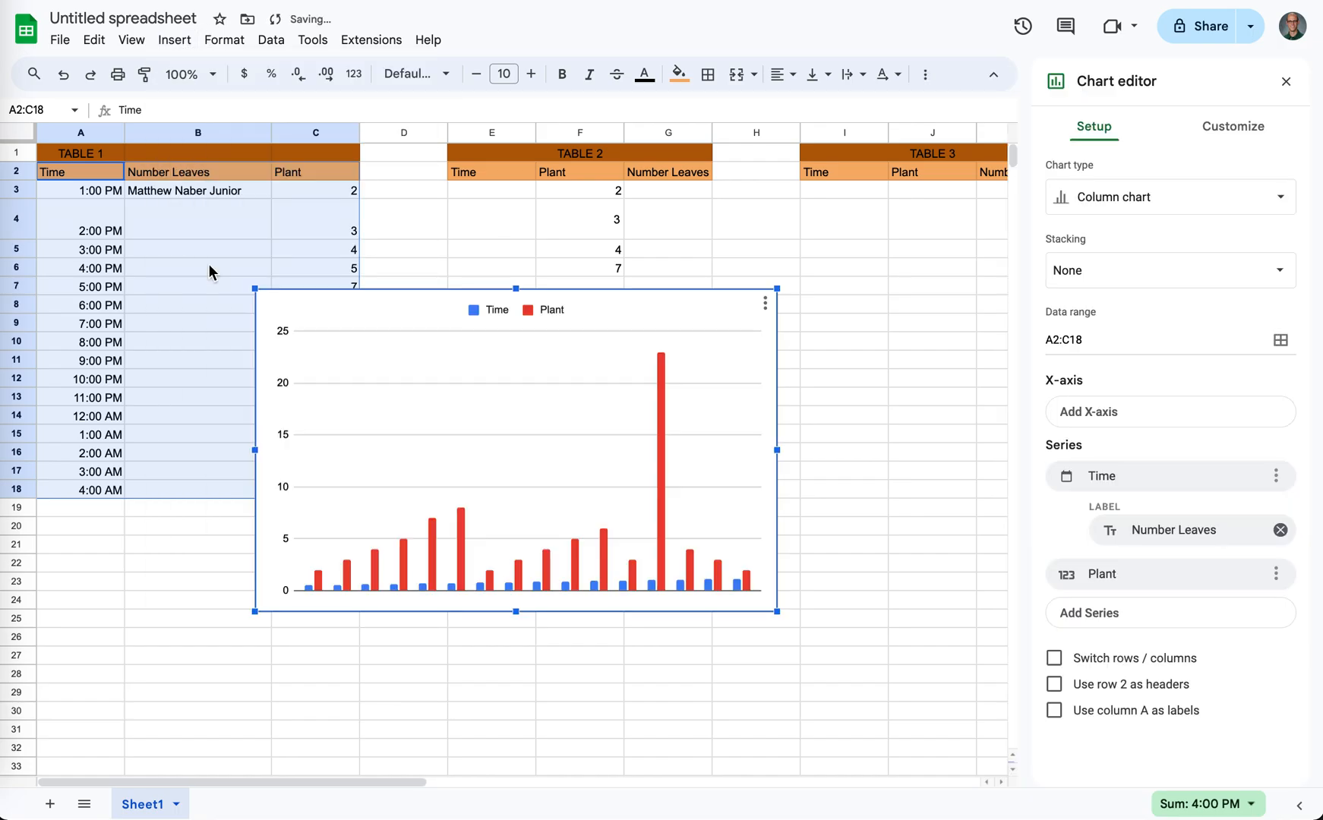
{"action": "left_click", "coordinate": [1094, 206]}
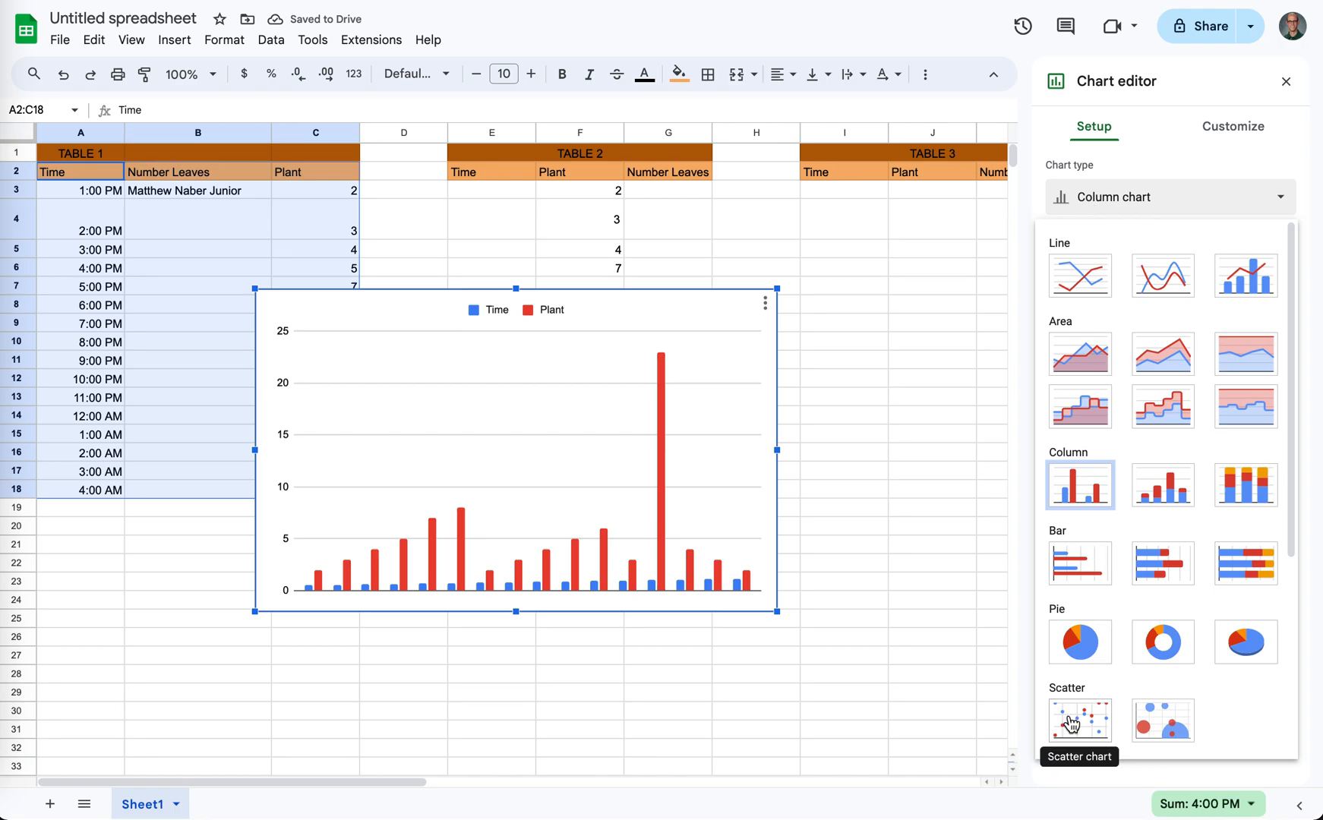
{"action": "left_click", "coordinate": [1086, 273]}
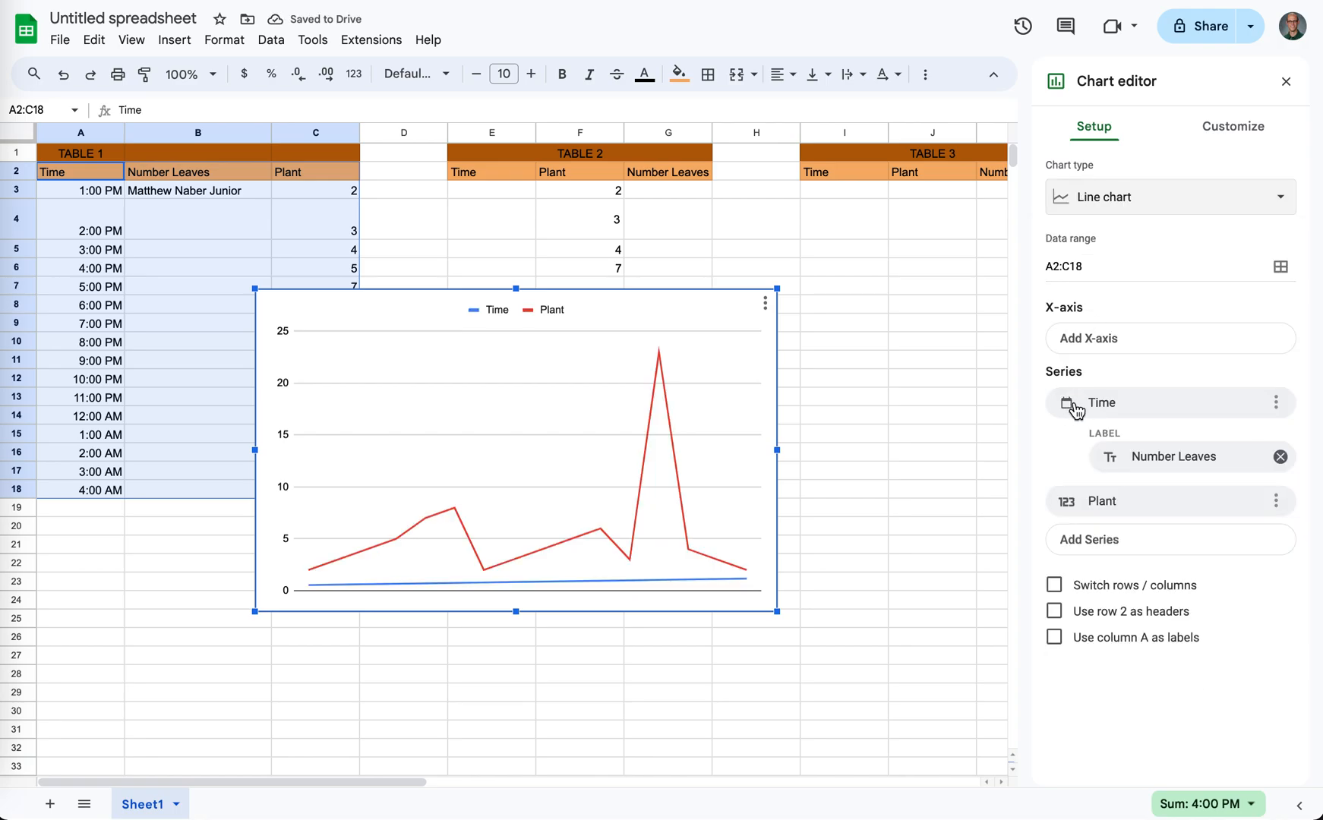
- Remove the Number Leaves label from the chart's Time series and set Time as the X-axis
{"action": "left_click", "coordinate": [1101, 407]}
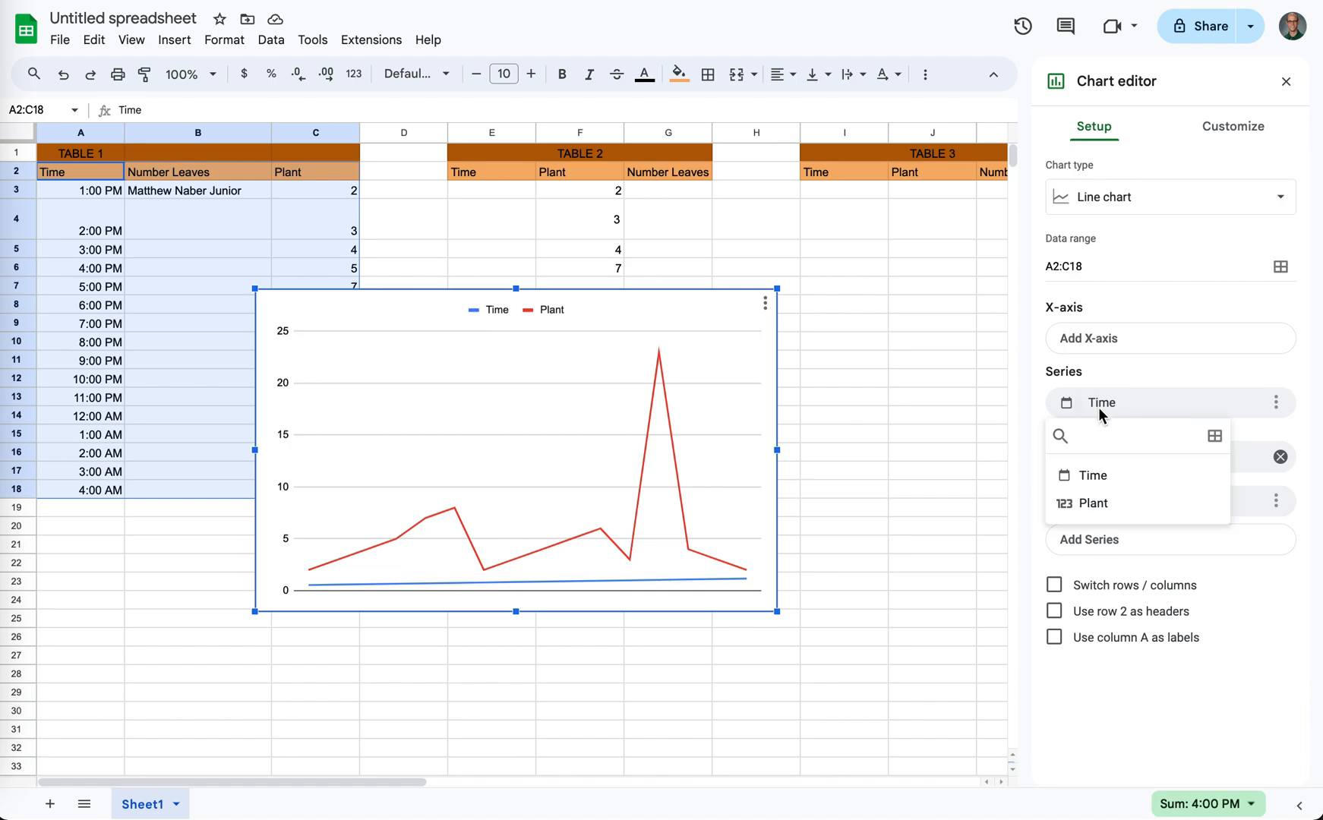
{"action": "left_click", "coordinate": [1092, 477]}
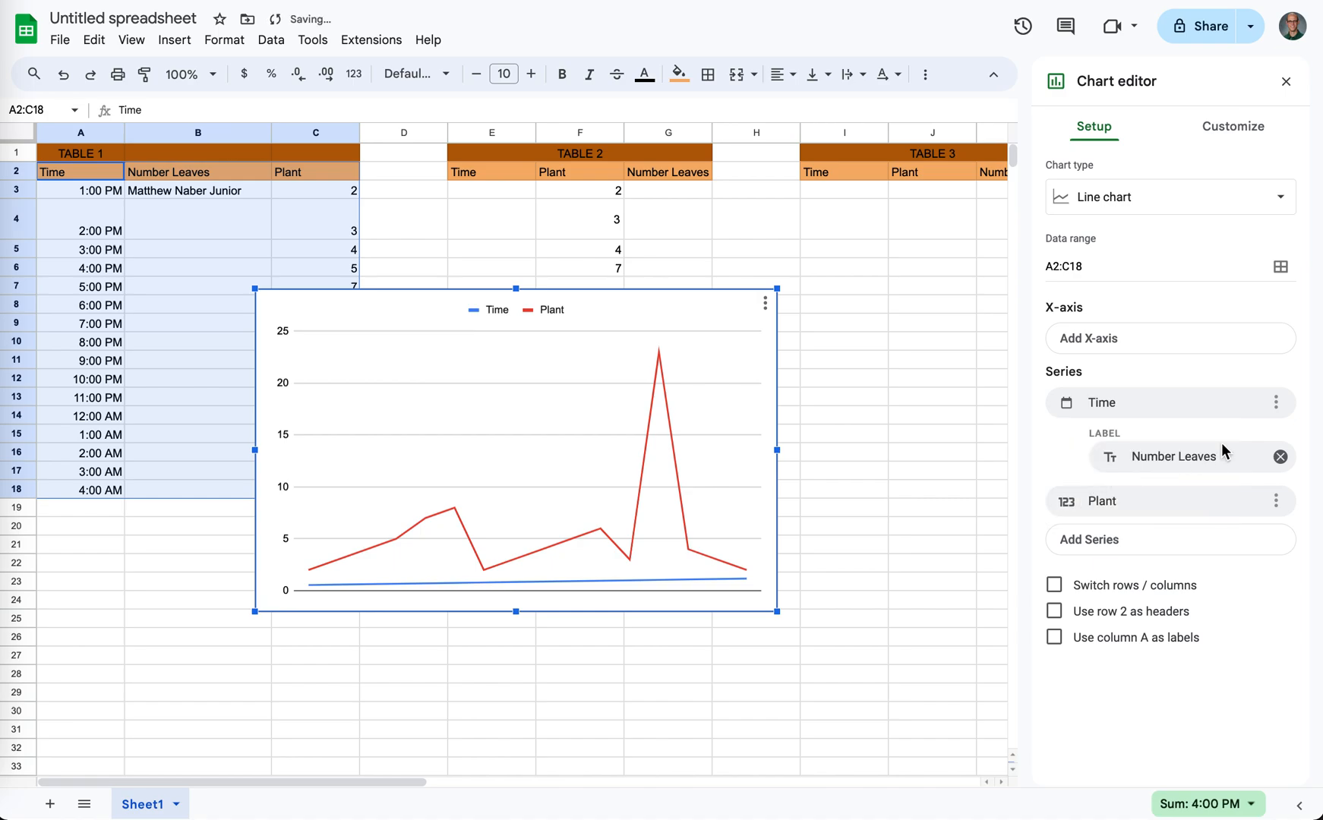
{"action": "left_click", "coordinate": [1279, 457]}
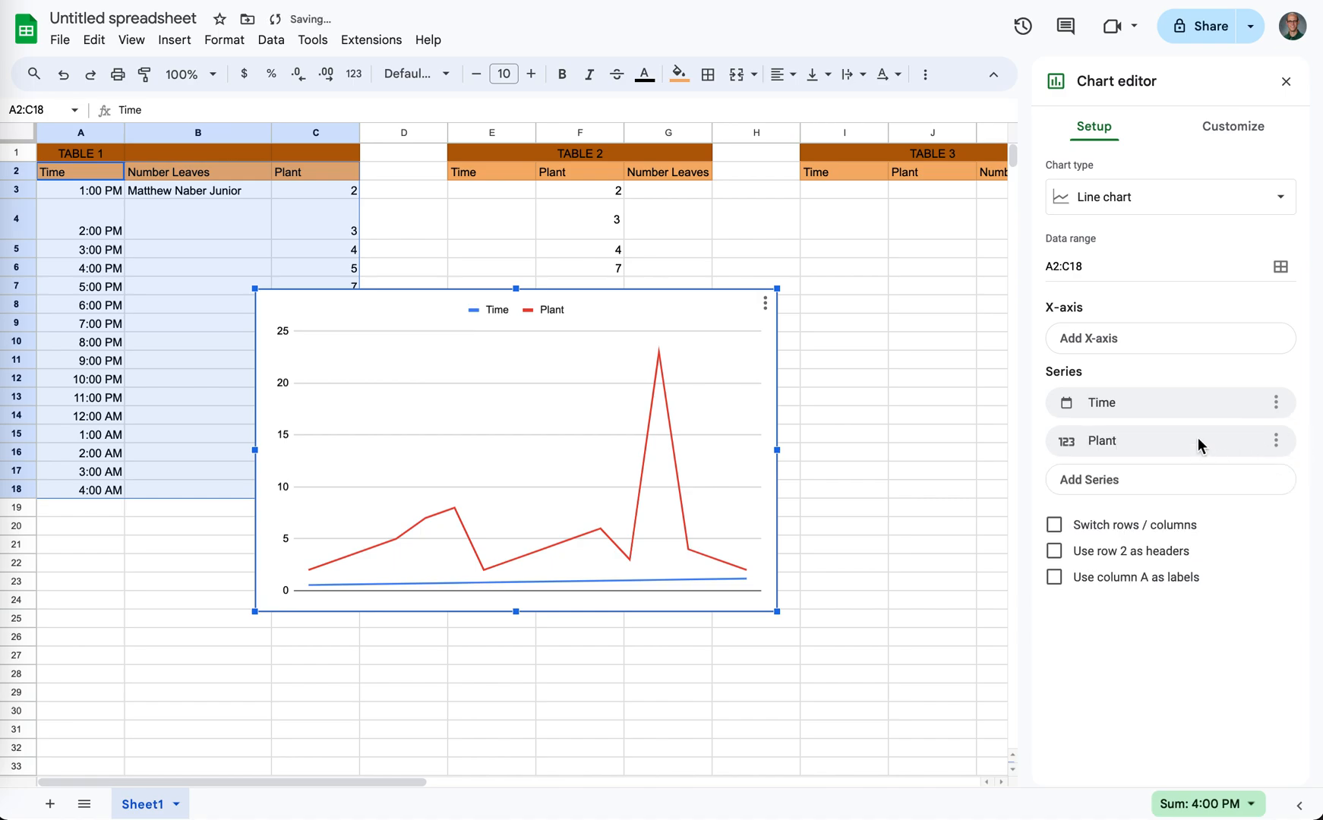
{"action": "left_click", "coordinate": [1079, 346]}
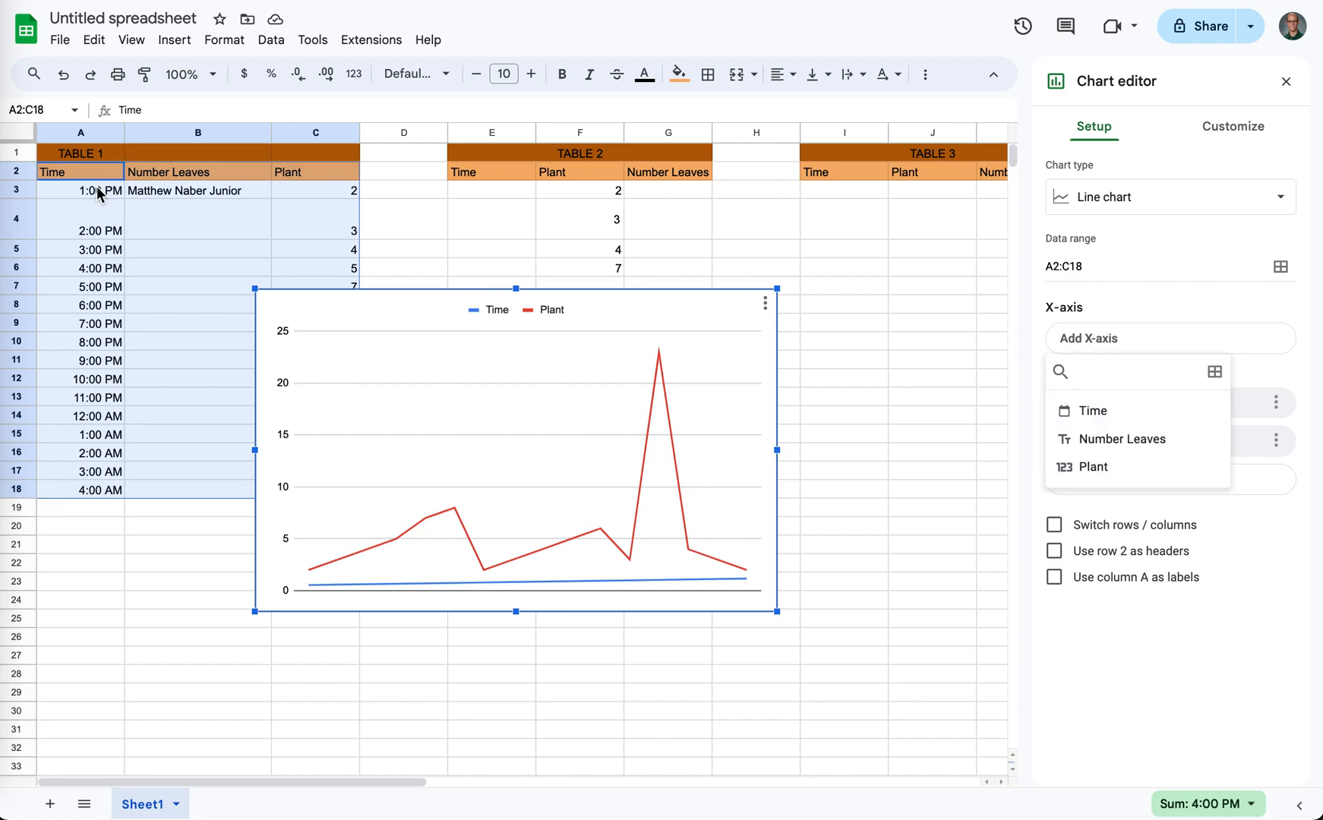
{"action": "left_click", "coordinate": [1102, 411]}
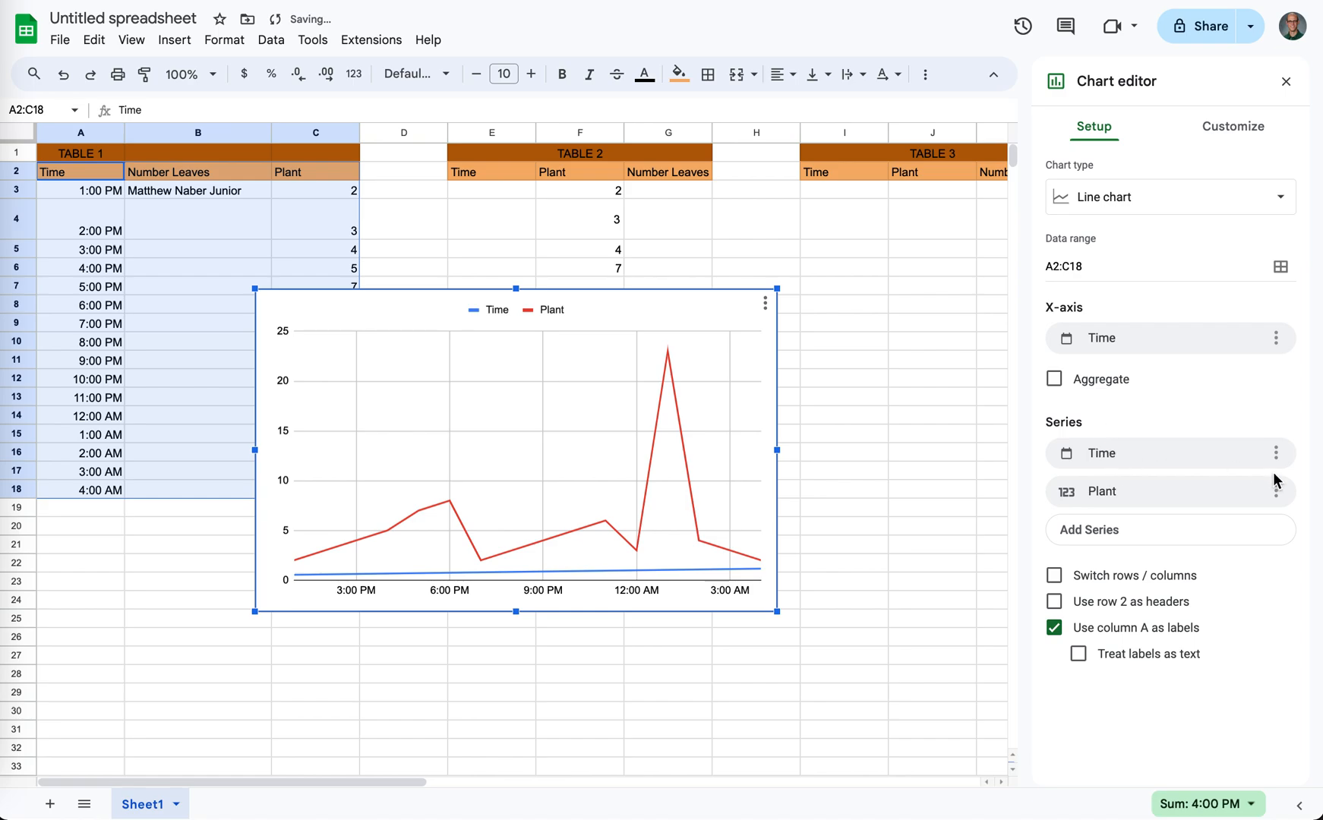
- Remove all series from the line chart and add Plant as its only series
{"action": "left_click", "coordinate": [1276, 455]}
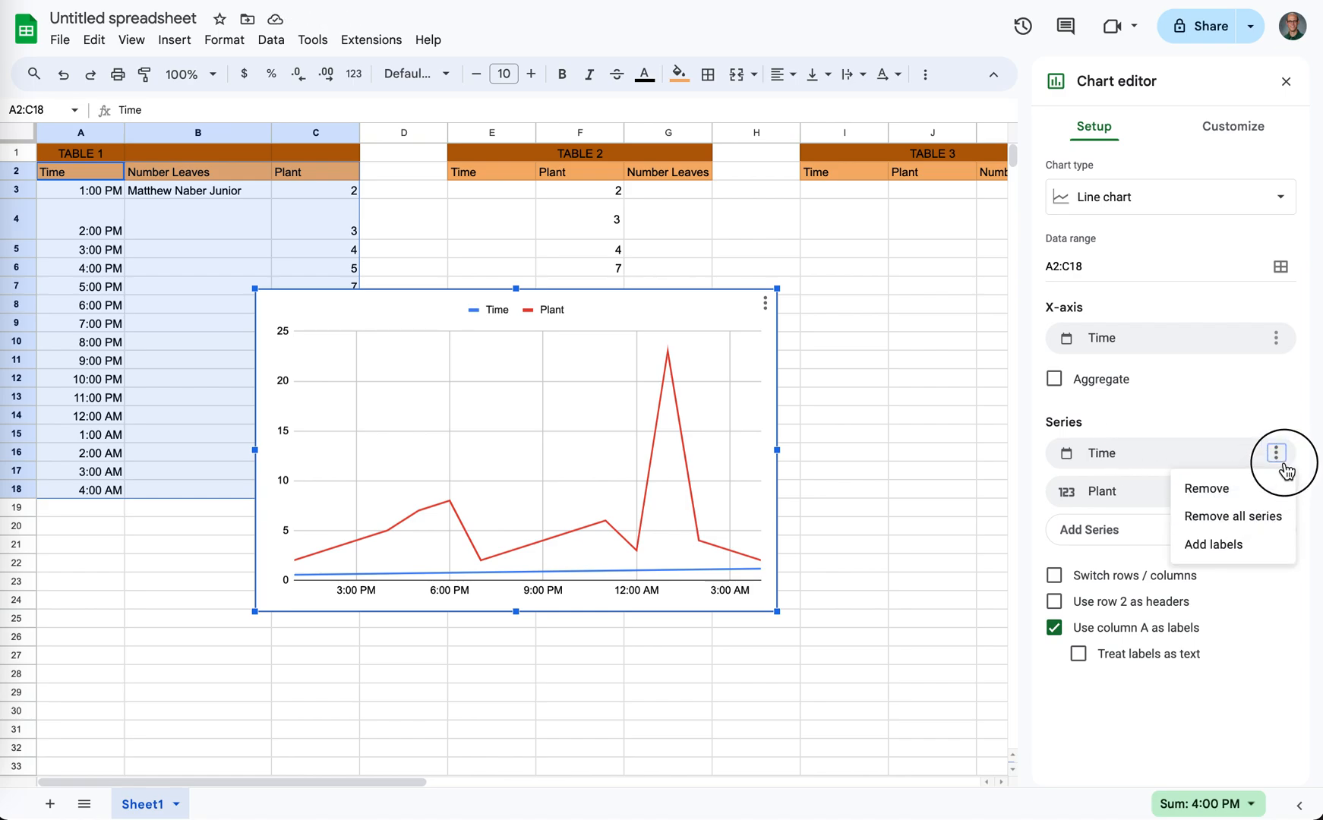
{"action": "left_click", "coordinate": [1259, 517]}
{"action": "left_click", "coordinate": [1156, 459]}
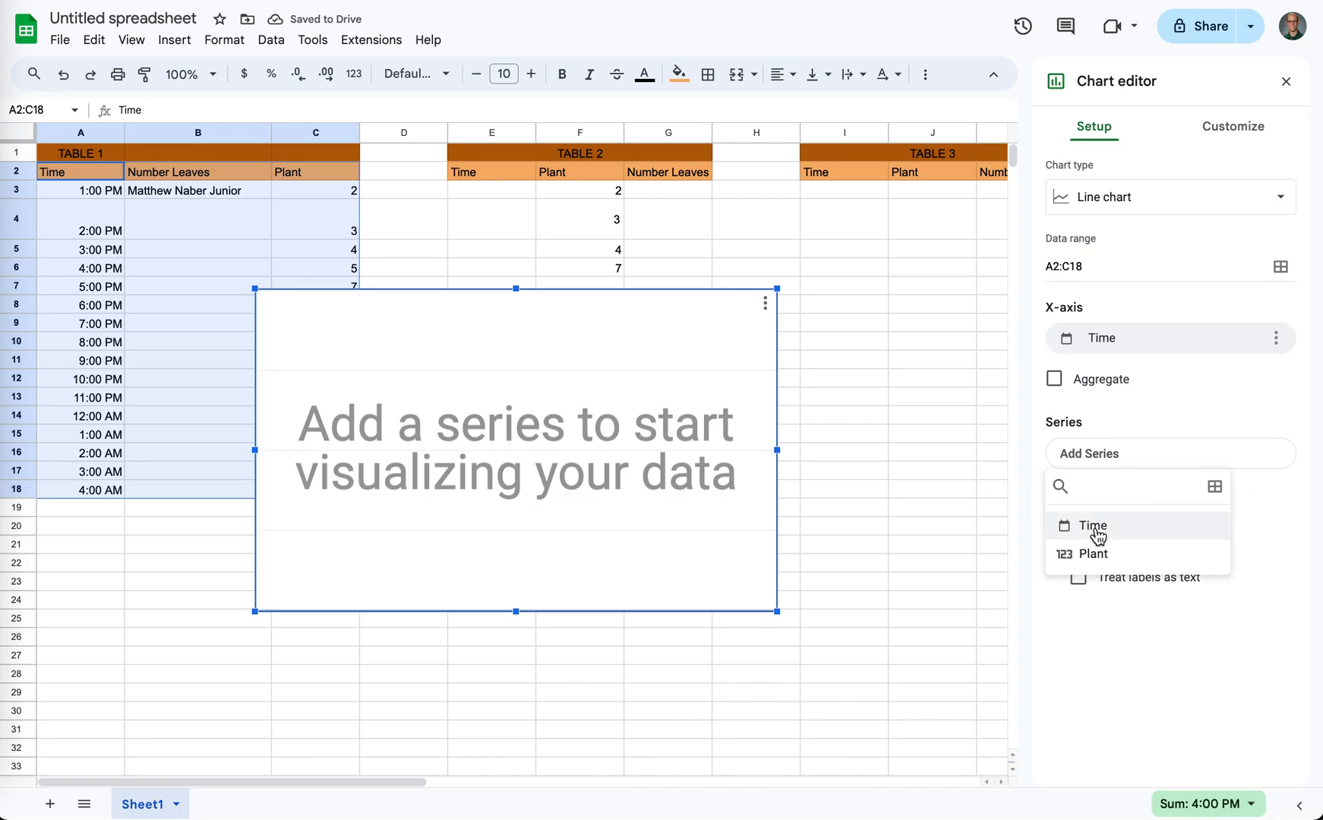
{"action": "left_click", "coordinate": [1097, 553]}
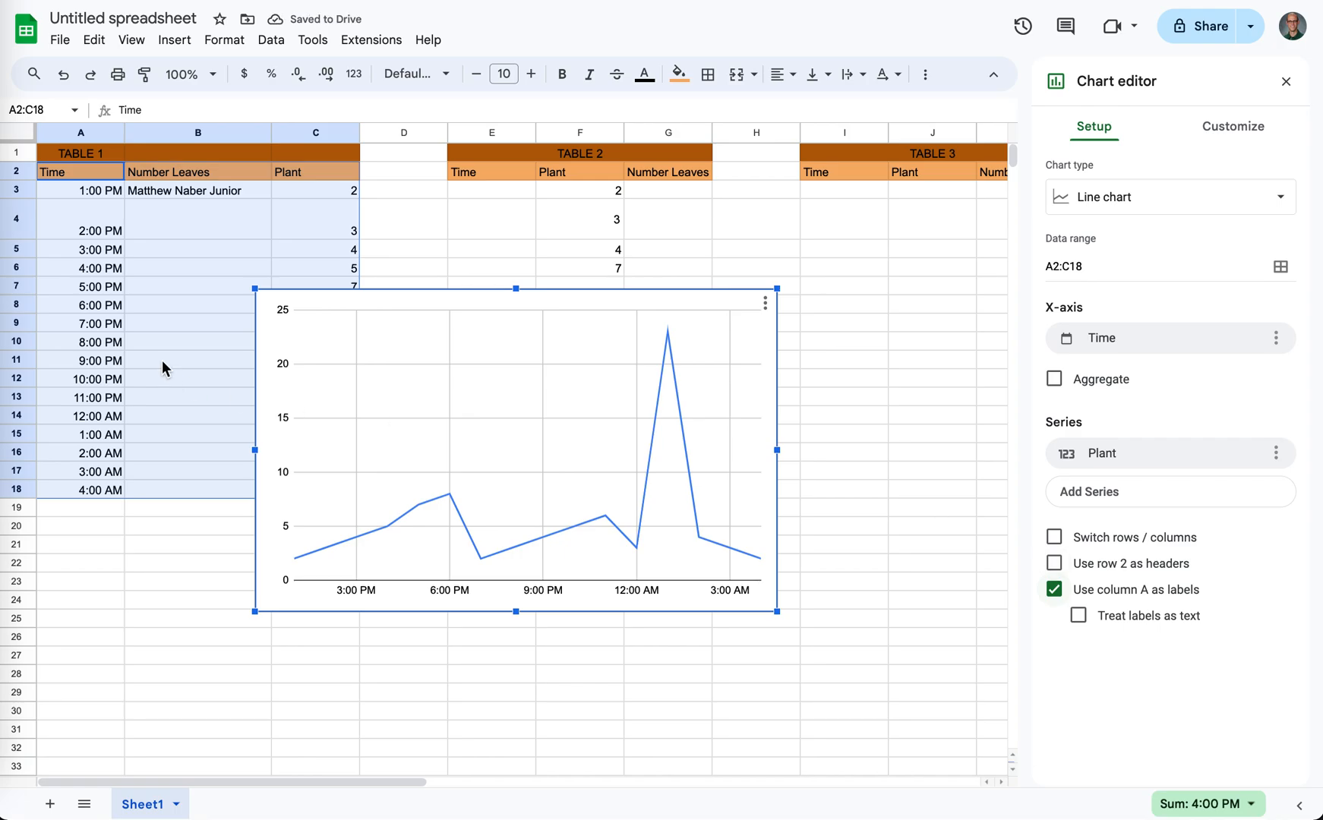
- Review the chart's source range A2:C18 and the column choices offered for its X-axis and series
{"action": "left_click", "coordinate": [106, 222]}
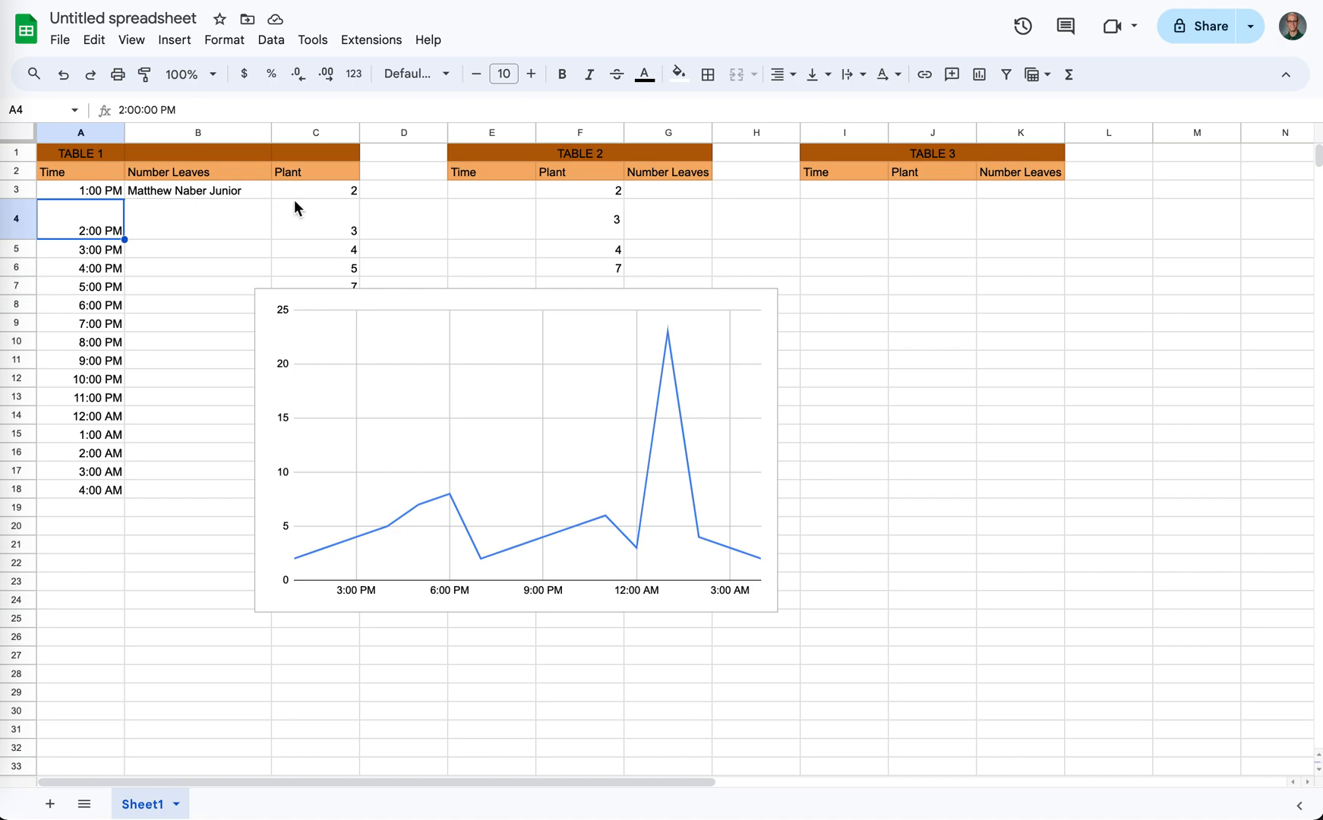
{"action": "left_click_drag", "start_coordinate": [61, 175], "coordinate": [316, 490]}
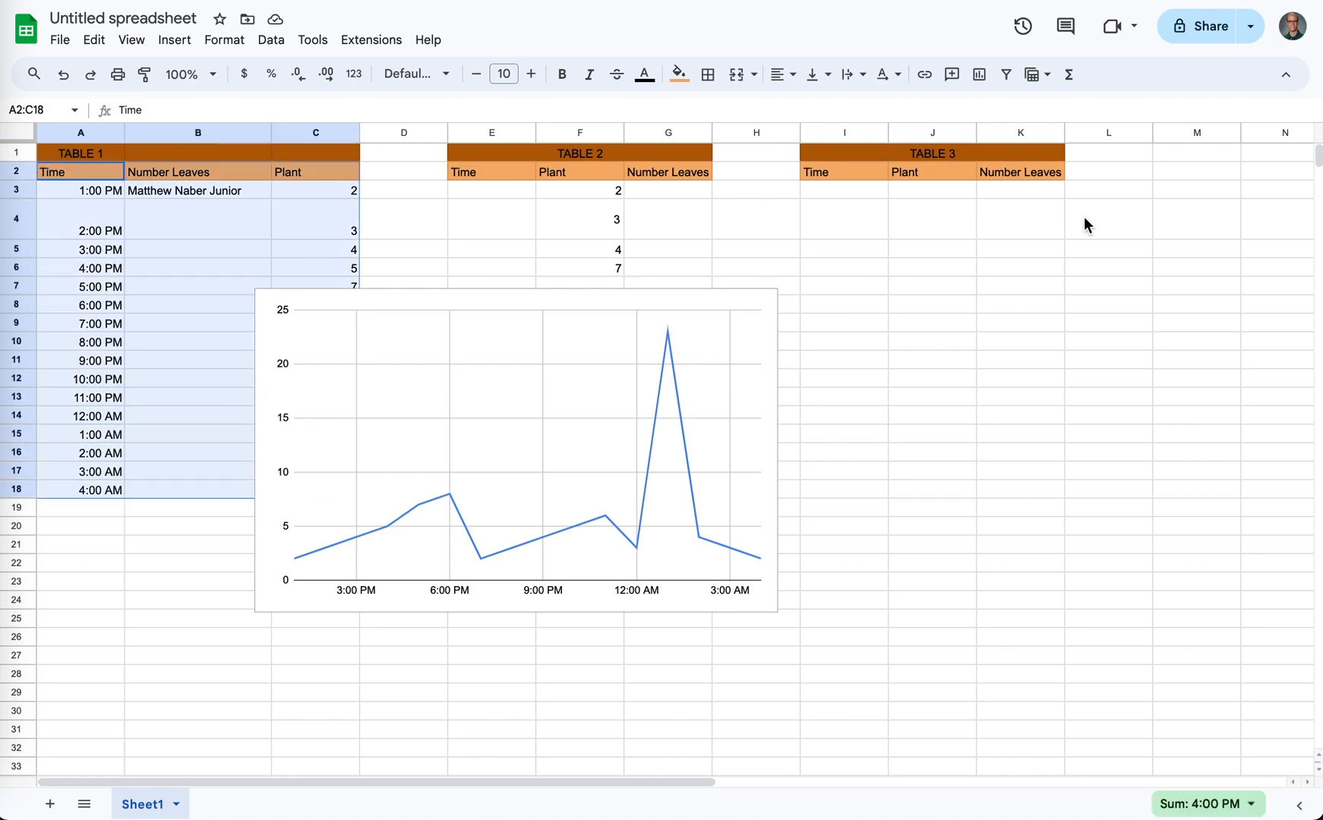
{"action": "left_click", "coordinate": [496, 410]}
{"action": "double_click", "coordinate": [496, 410]}
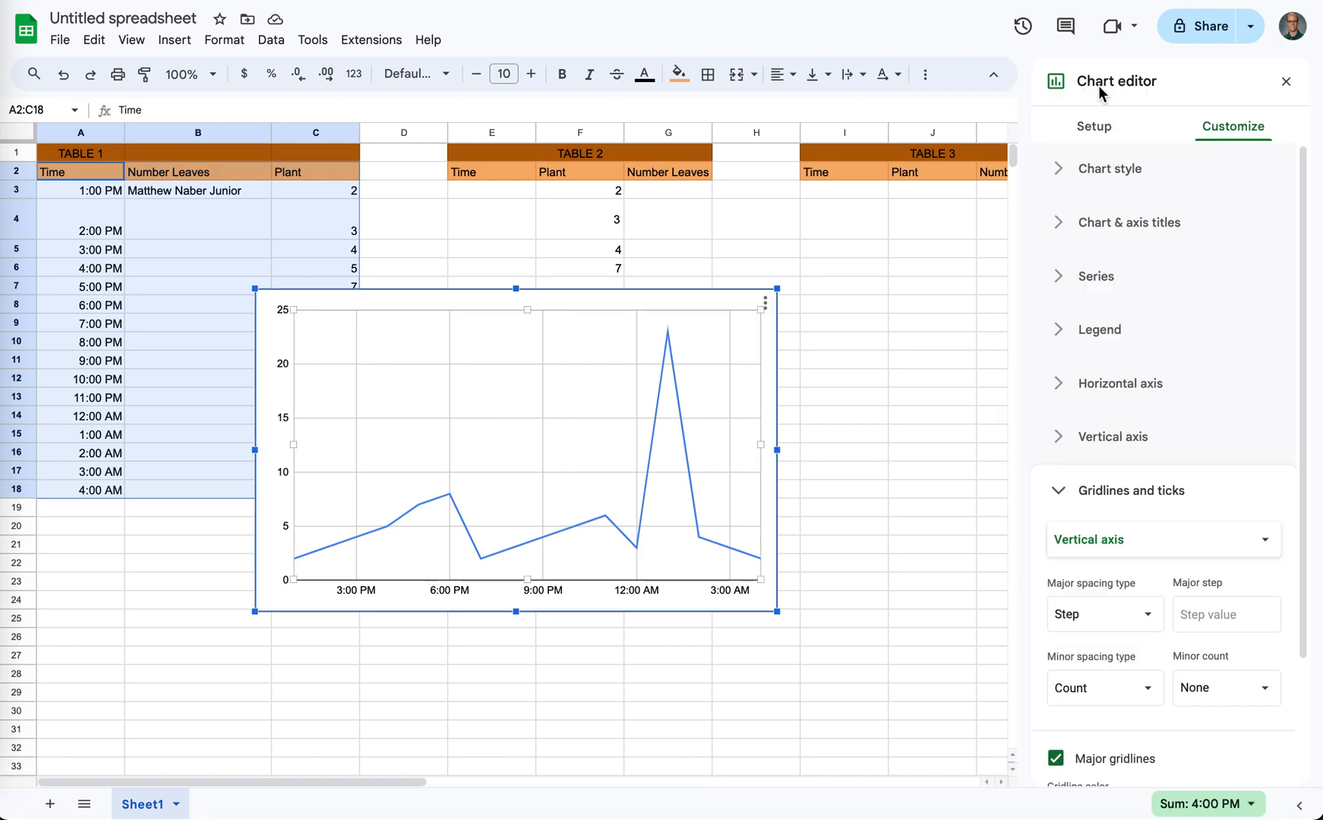
{"action": "left_click", "coordinate": [1090, 140]}
{"action": "left_click", "coordinate": [1082, 347]}
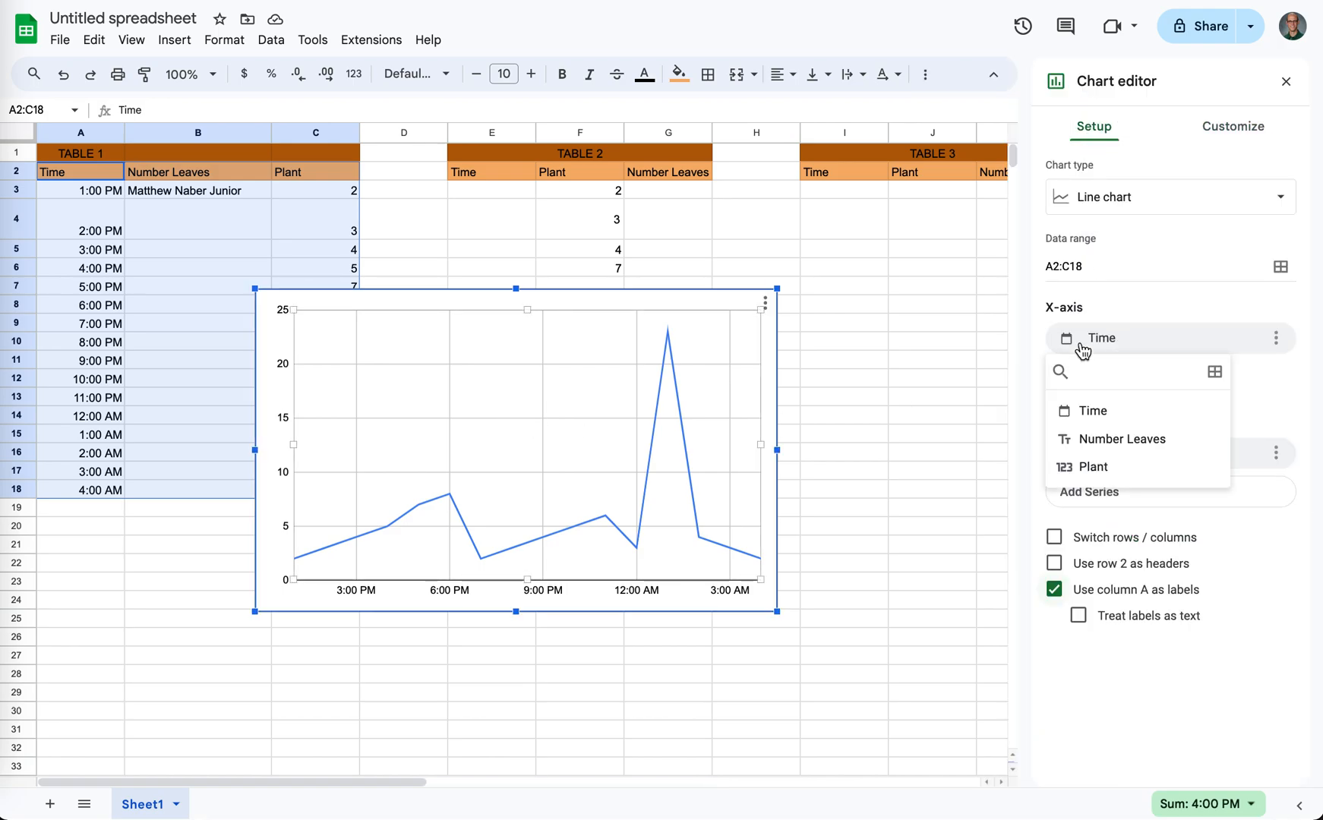
{"action": "left_click", "coordinate": [1082, 351]}
{"action": "left_click", "coordinate": [1079, 459]}
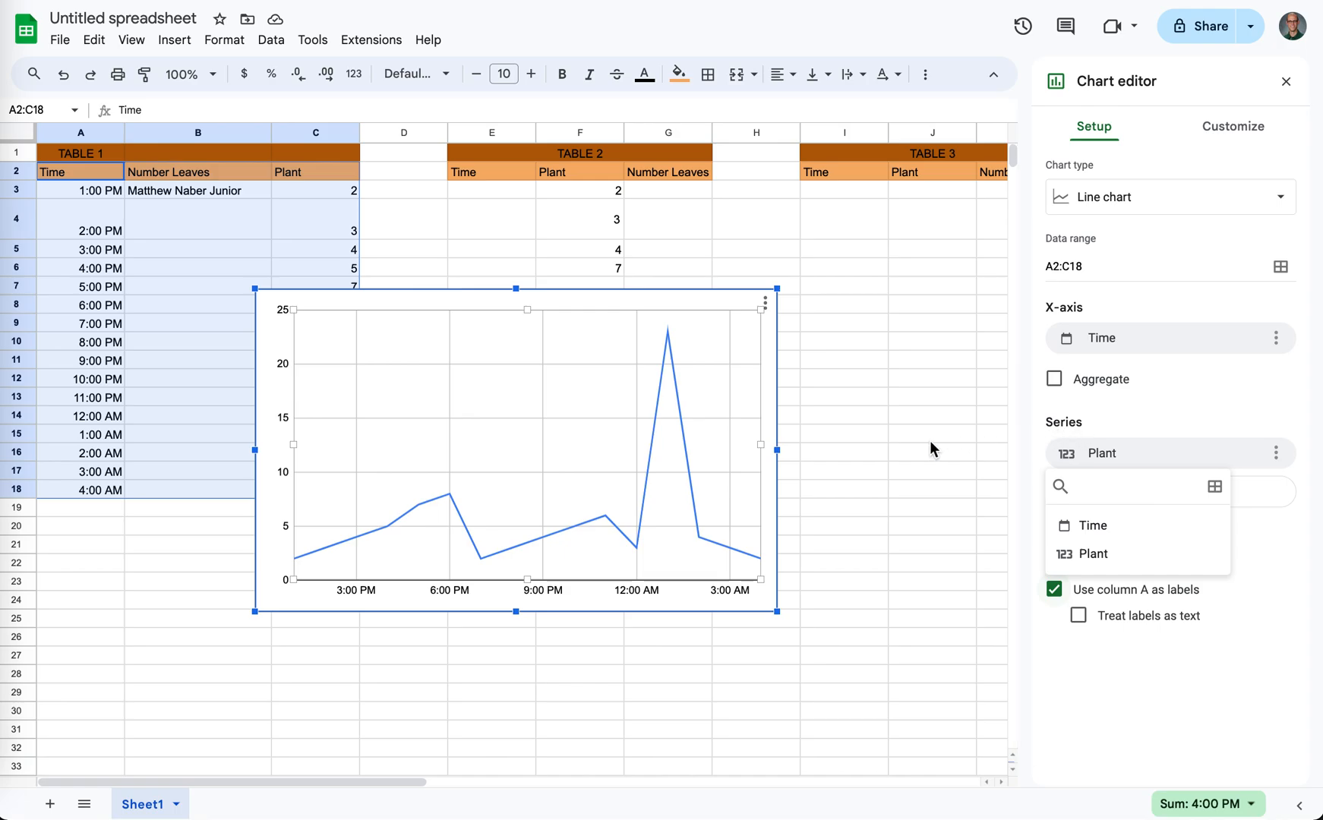
{"action": "left_click", "coordinate": [934, 398]}
- Delete the line chart from the sheet
{"action": "left_click", "coordinate": [161, 495]}
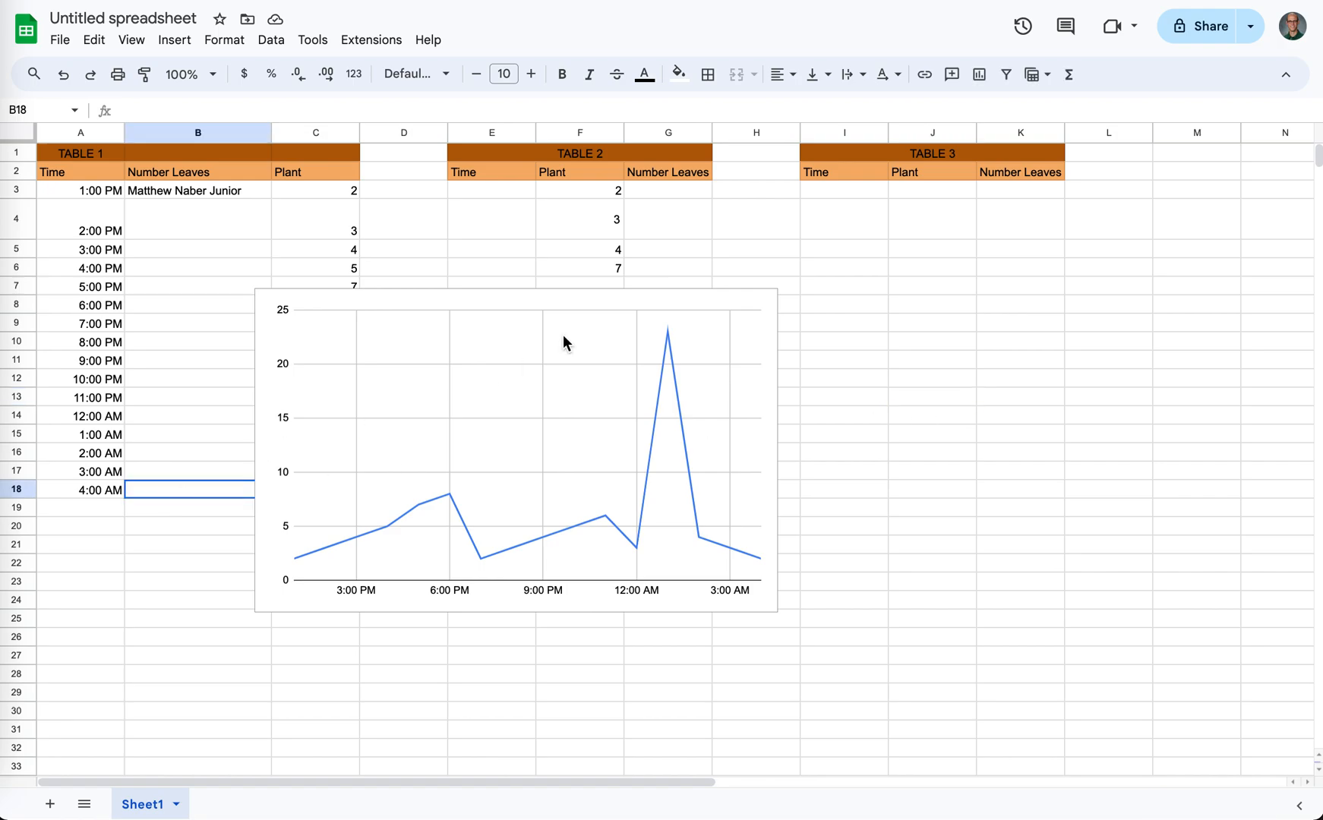
{"action": "left_click", "coordinate": [498, 313]}
{"action": "left_click", "coordinate": [765, 303]}
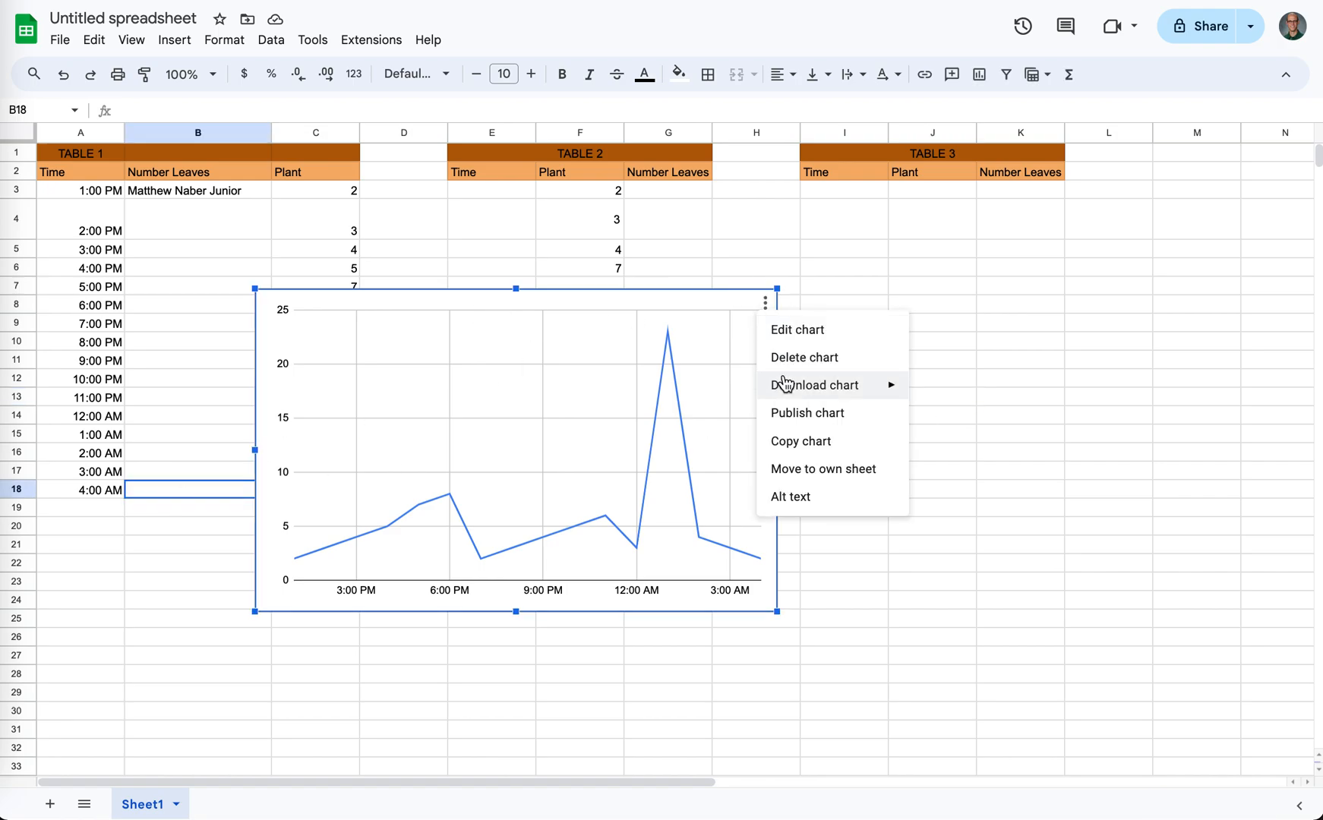
{"action": "left_click", "coordinate": [784, 358]}
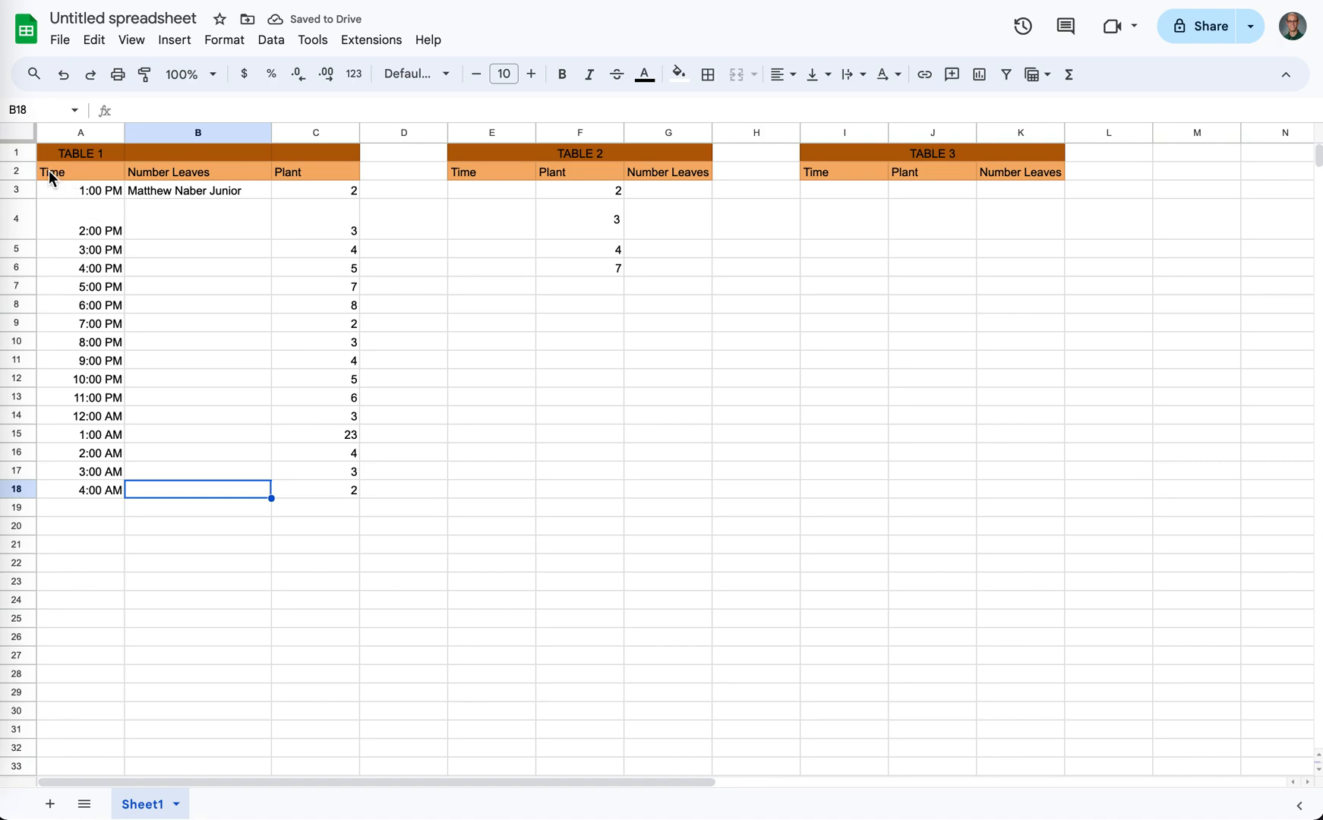
- Create a filter on header row 2 and sort the rows by TABLE 1's Plant column from A to Z
{"action": "left_click", "coordinate": [19, 172]}
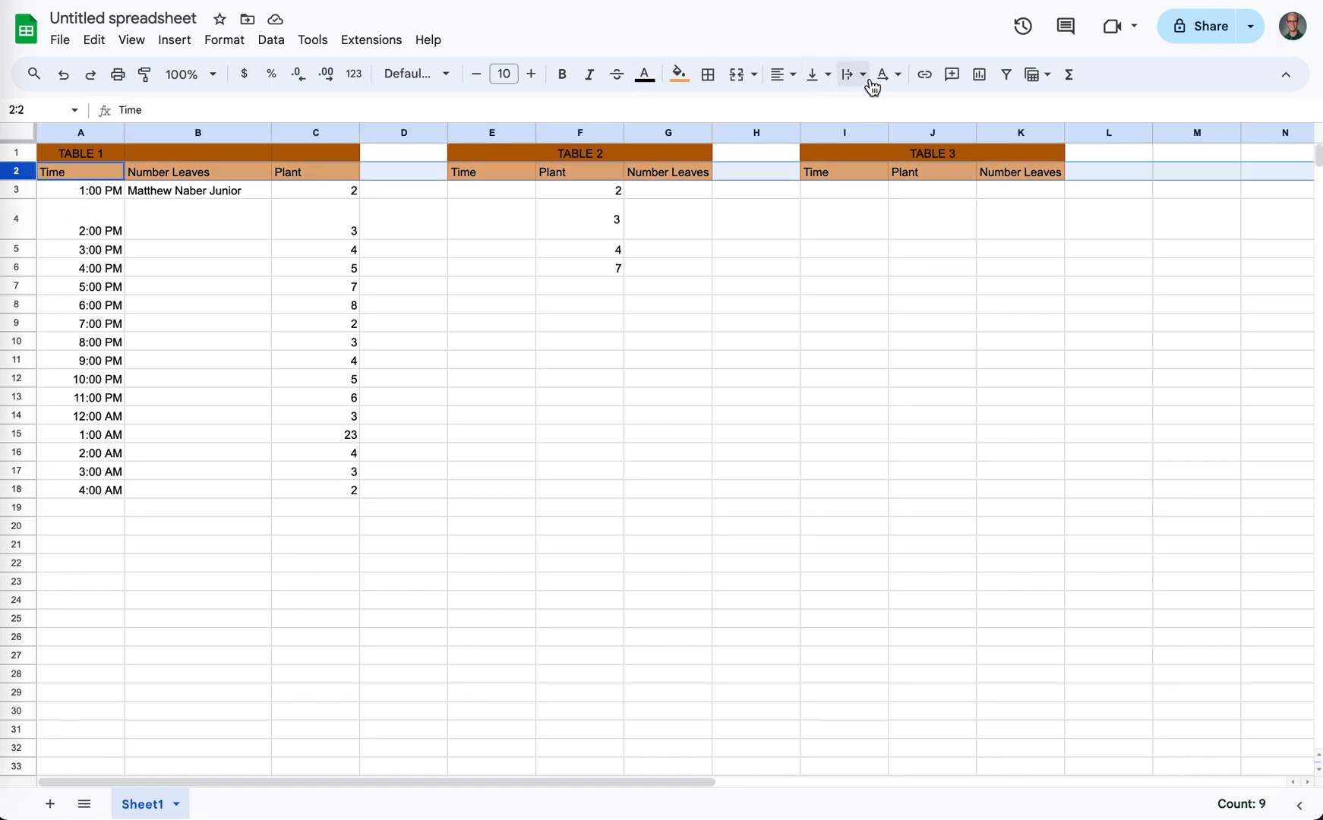
{"action": "left_click", "coordinate": [1007, 83]}
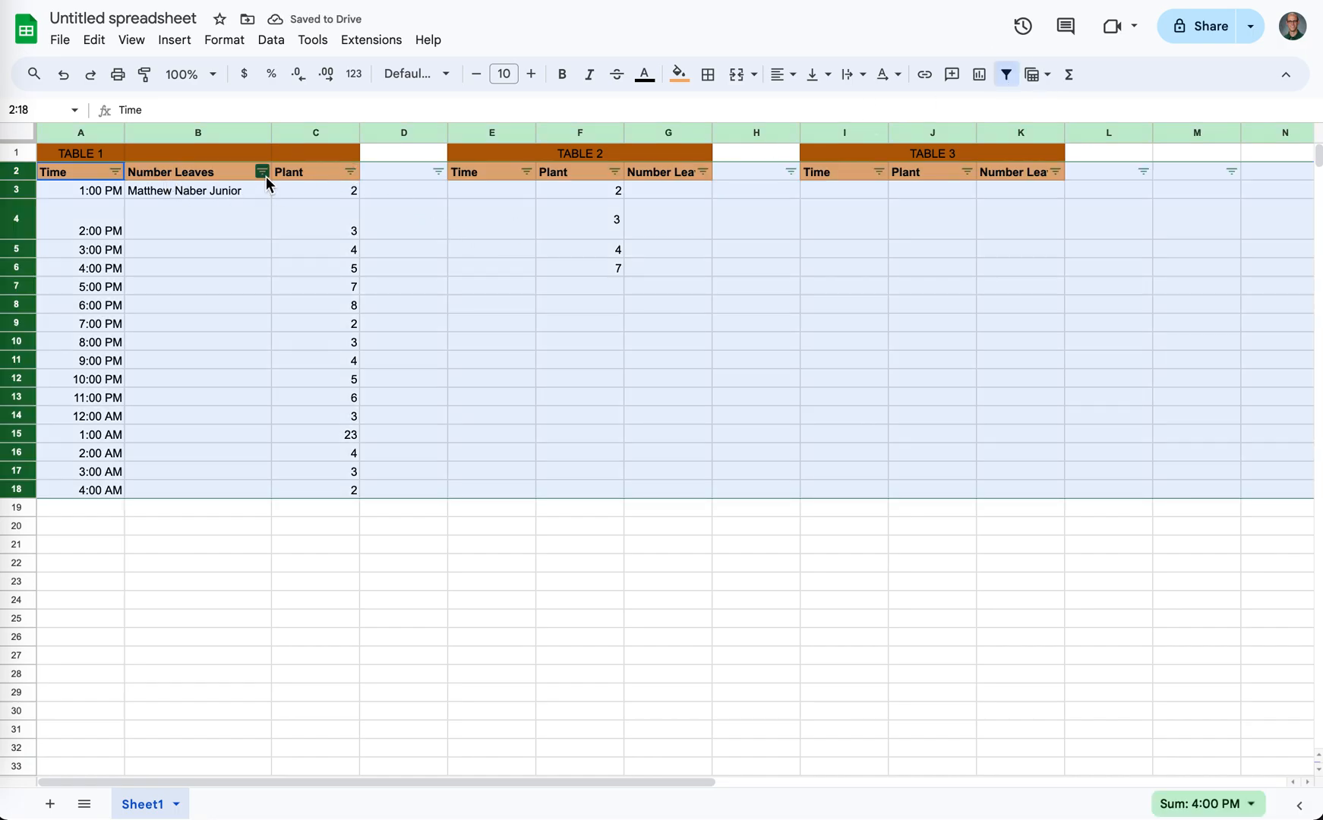
{"action": "left_click", "coordinate": [350, 172]}
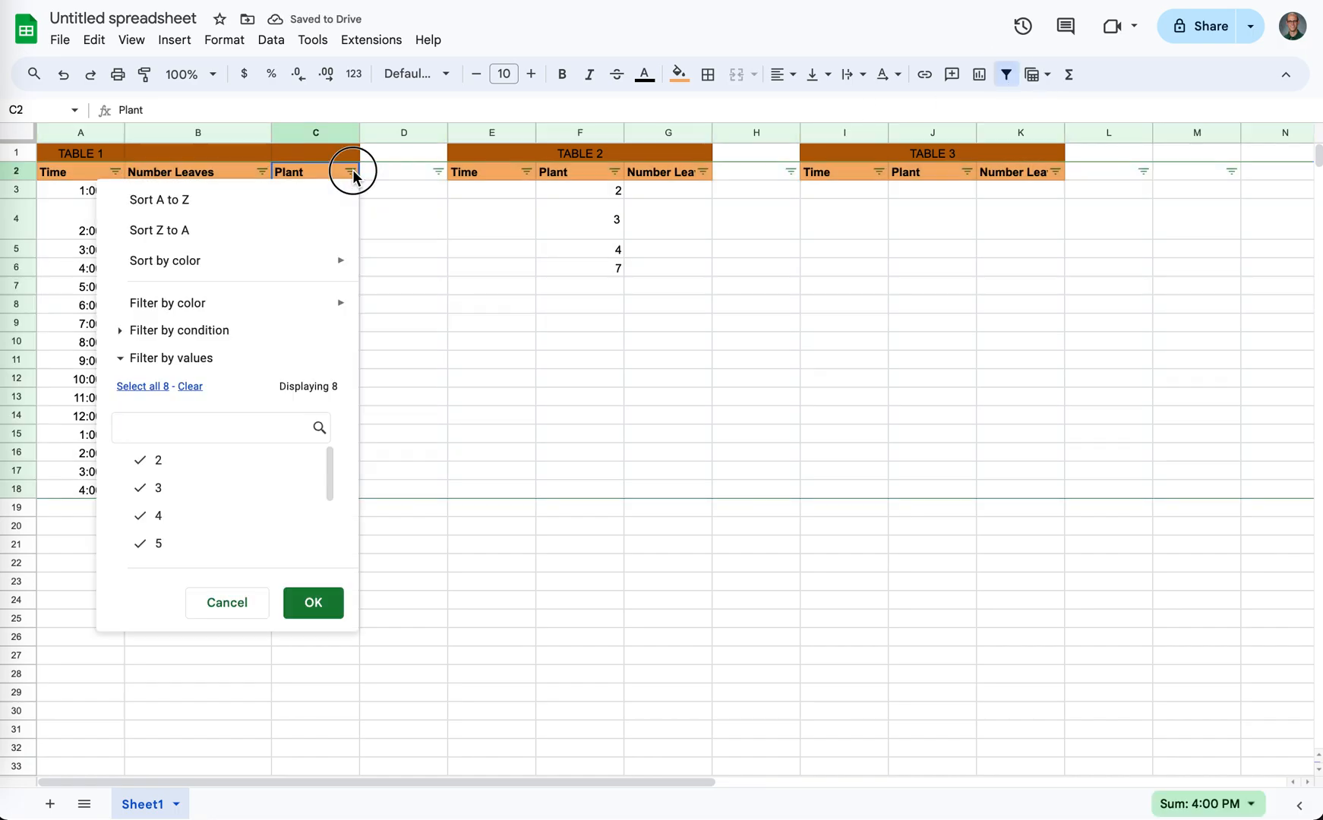
{"action": "left_click", "coordinate": [240, 199]}
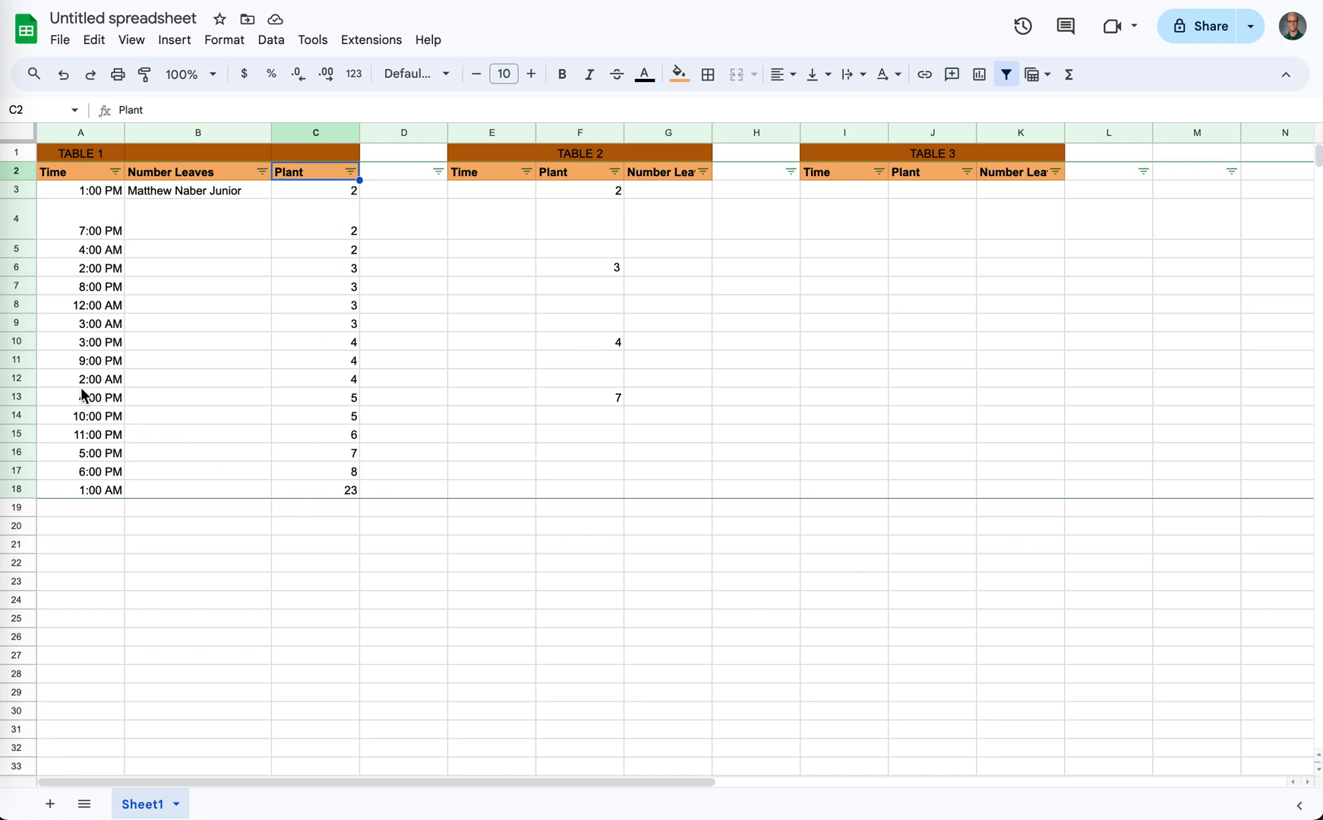
- Sort the rows by TABLE 1's Plant column from Z to A, and re-sort them by its Time column from A to Z
{"action": "left_click", "coordinate": [350, 172]}
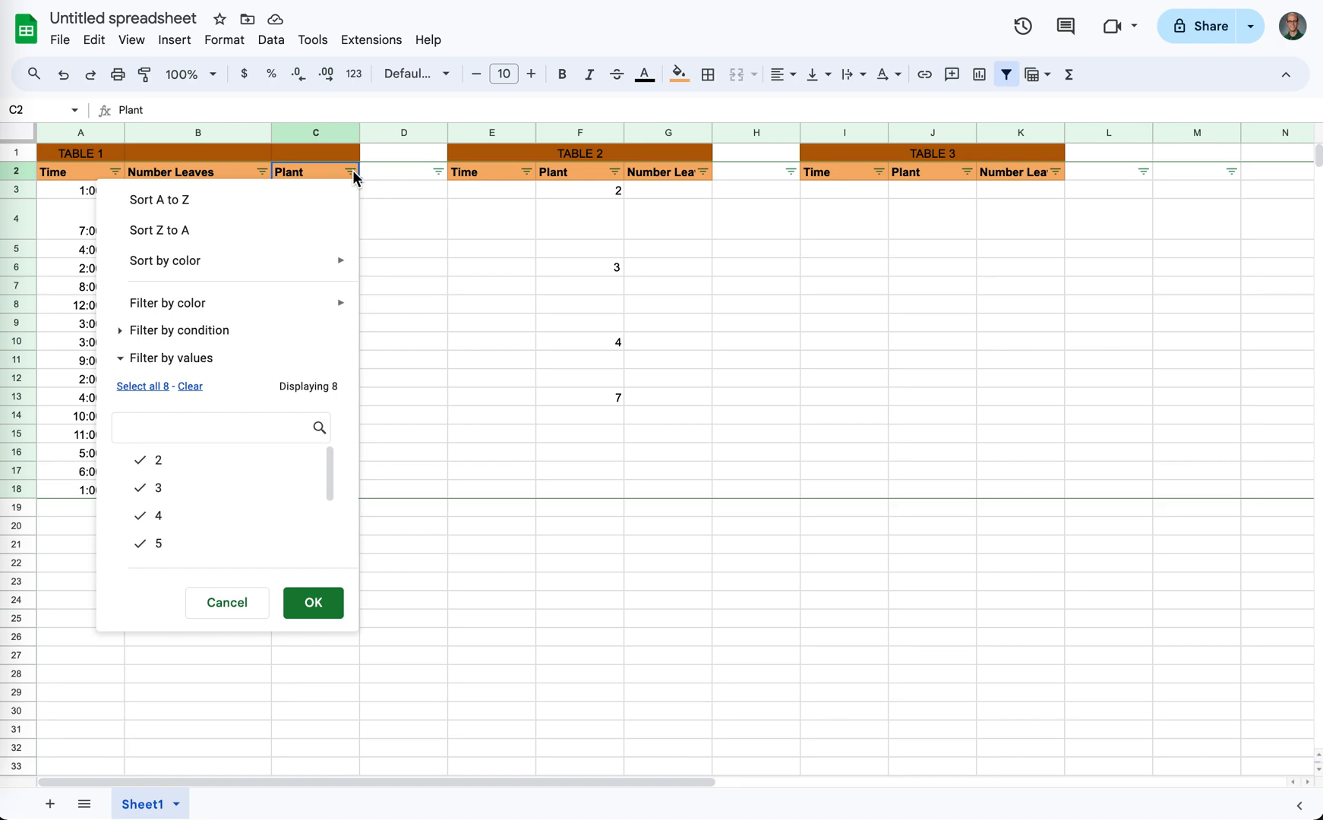
{"action": "left_click", "coordinate": [268, 230]}
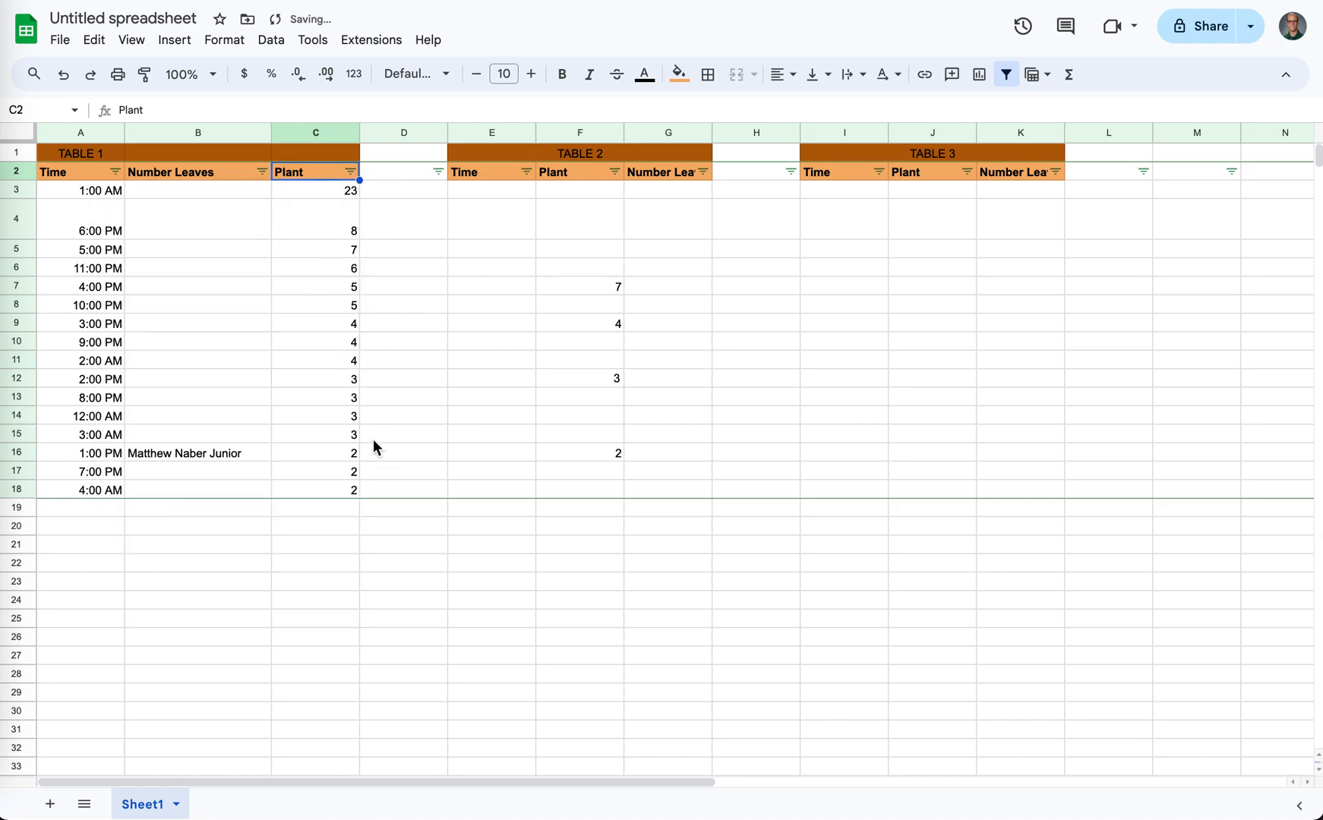
{"action": "left_click", "coordinate": [115, 172]}
{"action": "left_click", "coordinate": [141, 202]}
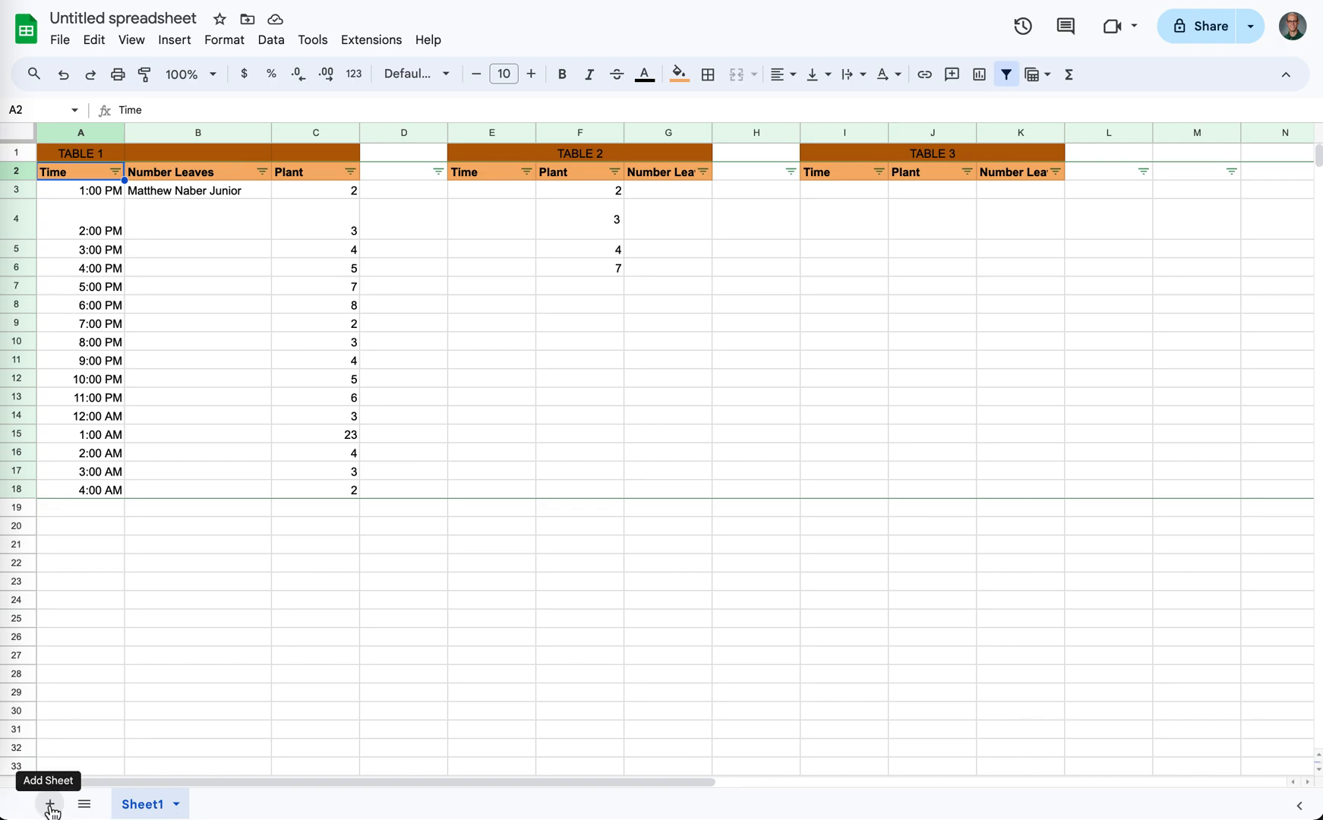
- Duplicate Sheet1 and switch back and forth between the original and the copy, ending on Sheet1
{"action": "left_click", "coordinate": [179, 805]}
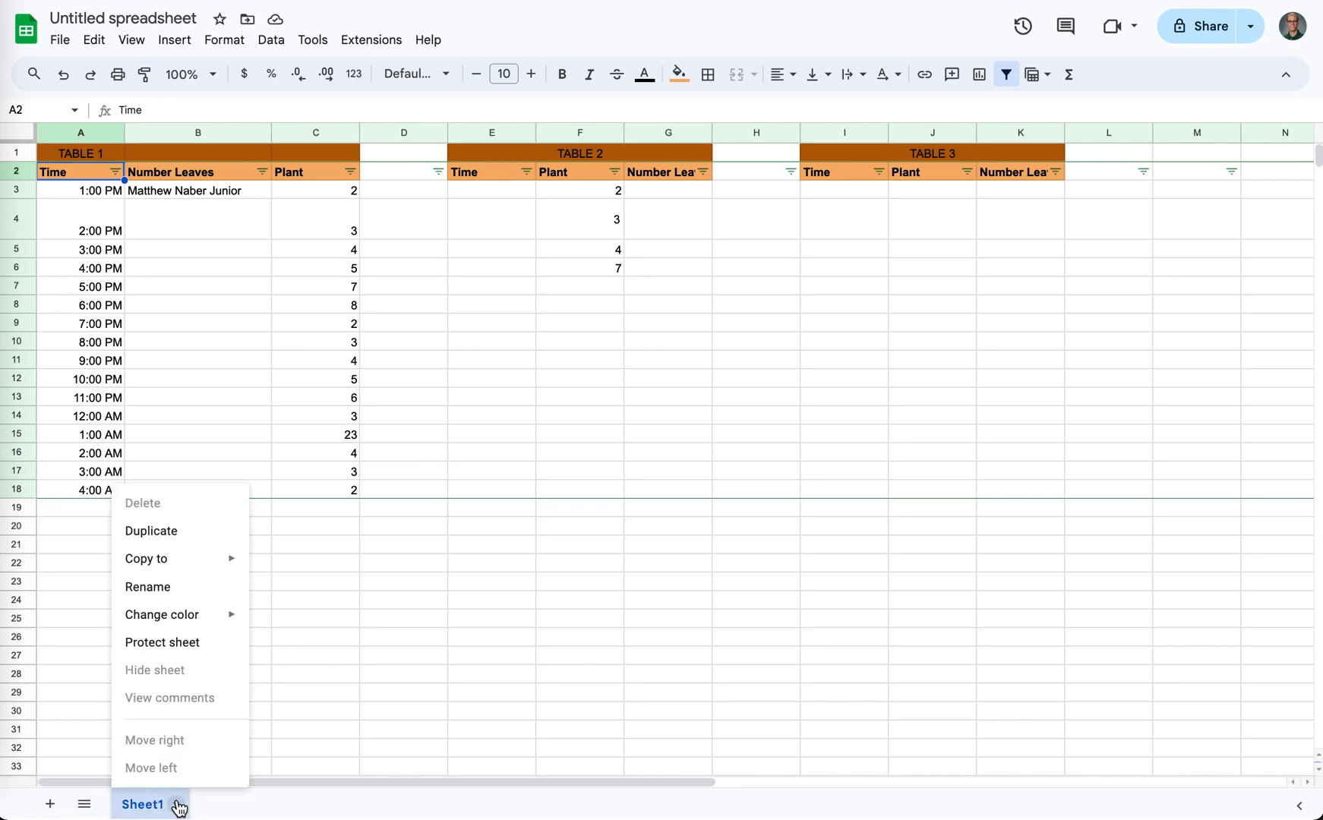
{"action": "left_click", "coordinate": [172, 536]}
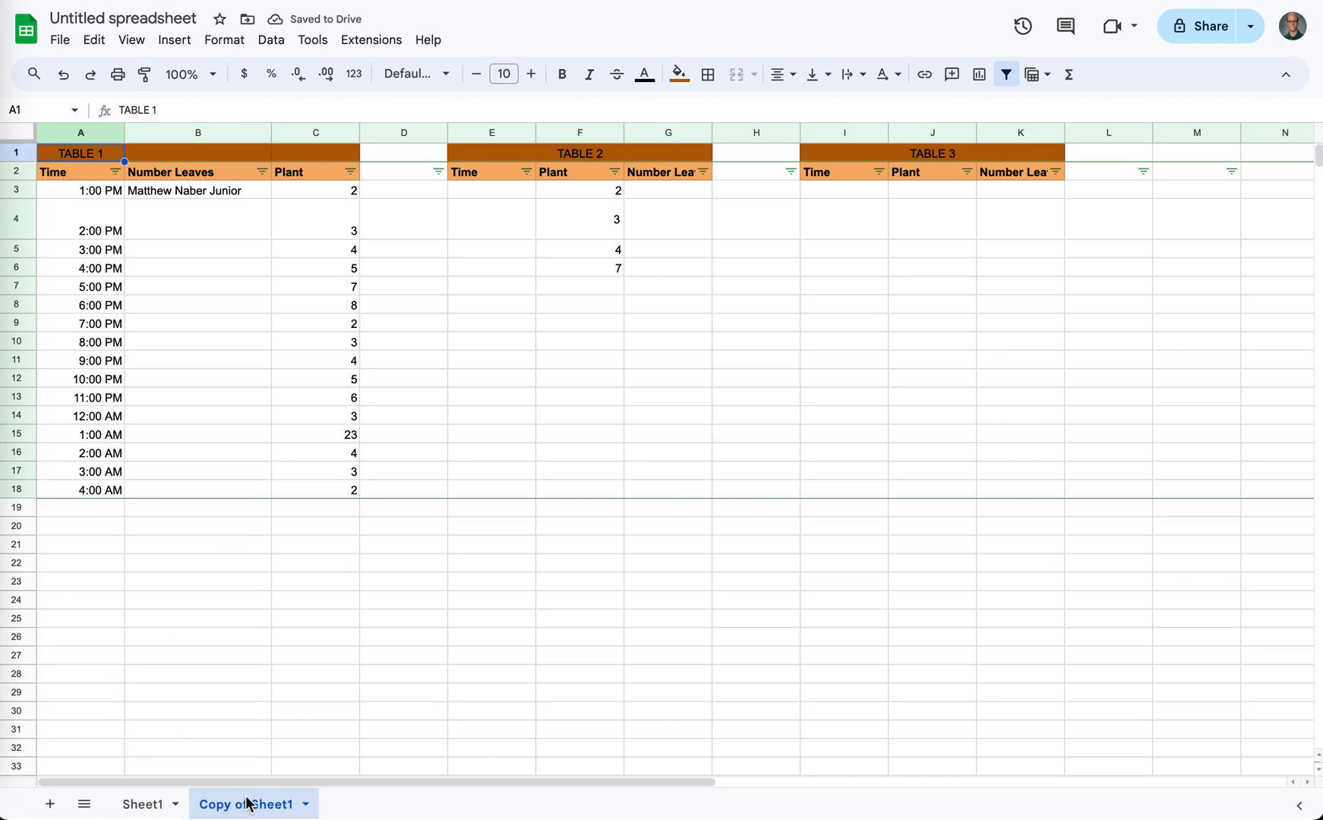
{"action": "left_click", "coordinate": [142, 803]}
{"action": "left_click", "coordinate": [247, 805]}
{"action": "left_click", "coordinate": [150, 802]}
{"action": "left_click", "coordinate": [252, 809]}
{"action": "left_click", "coordinate": [136, 803]}
{"action": "left_click", "coordinate": [236, 805]}
{"action": "left_click", "coordinate": [144, 805]}
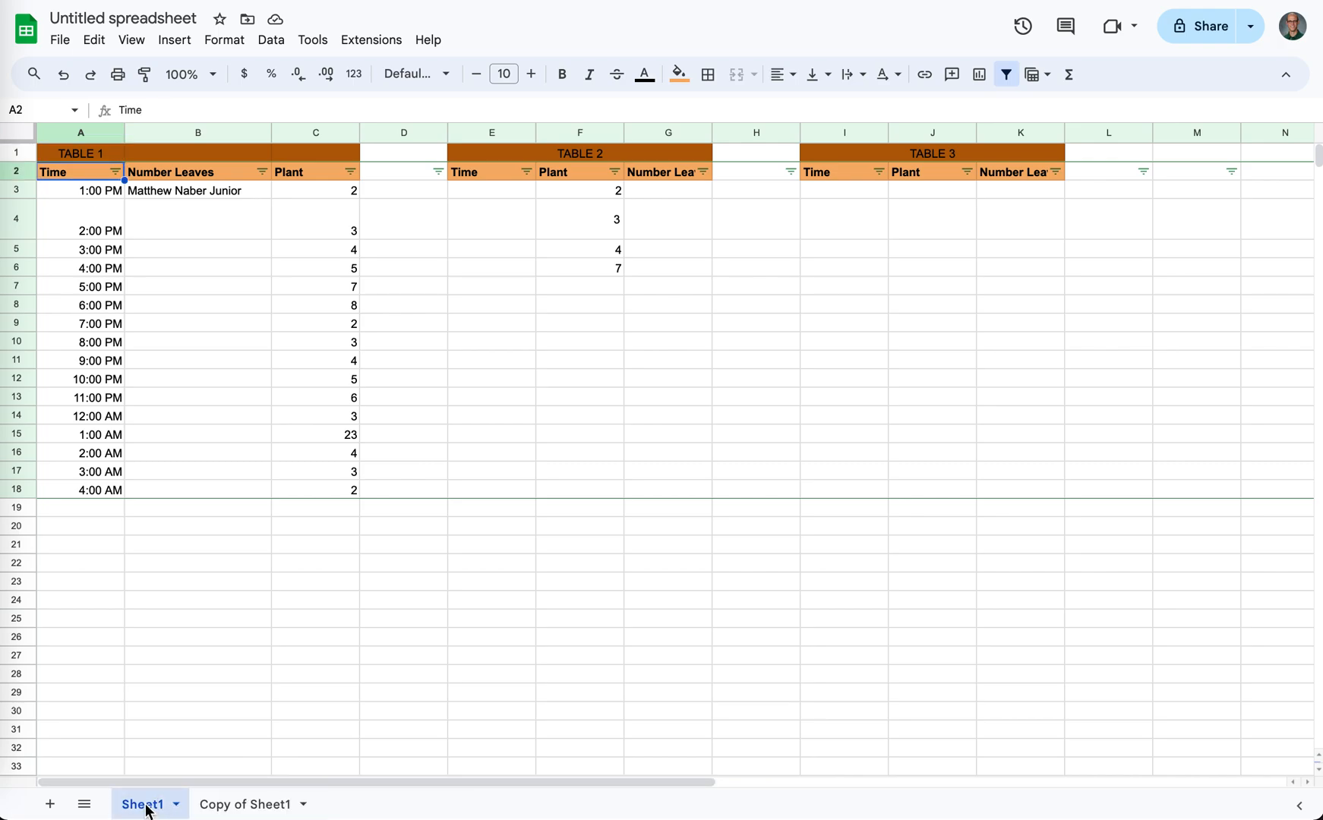